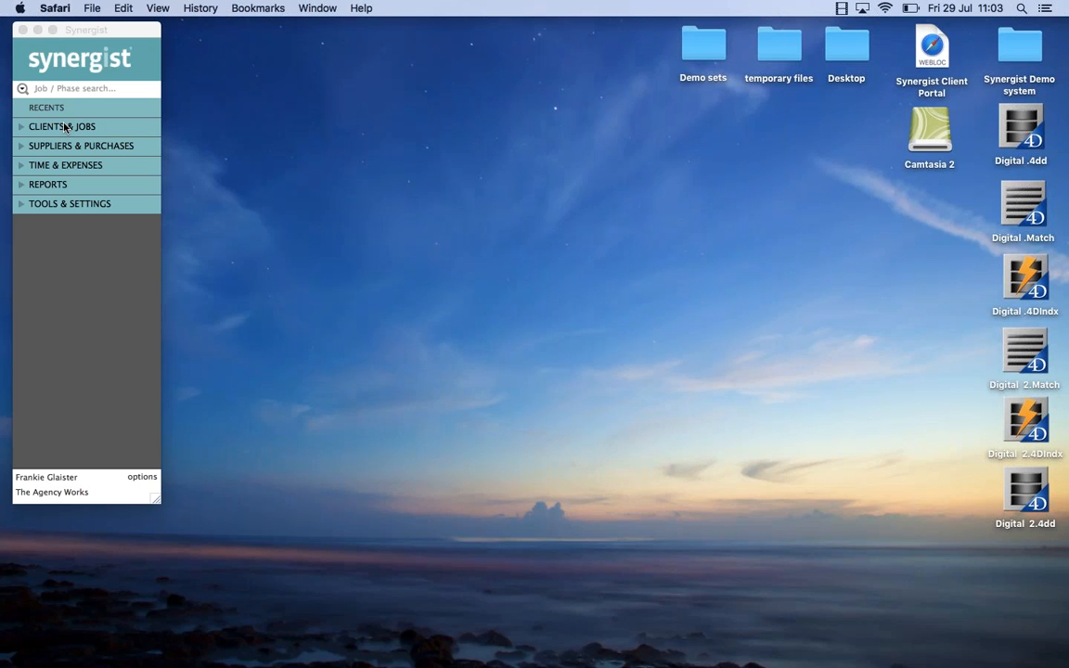
Open the Clients list from the clients and jobs section and enlarge its window to fill the screen.
left_click(65, 127)
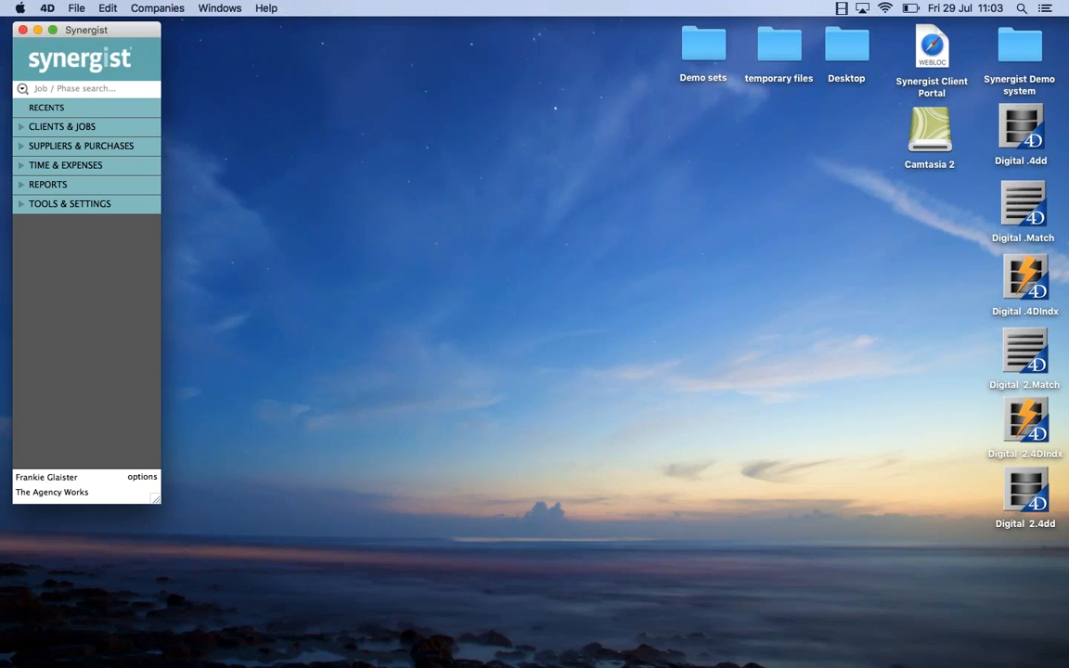
left_click(61, 126)
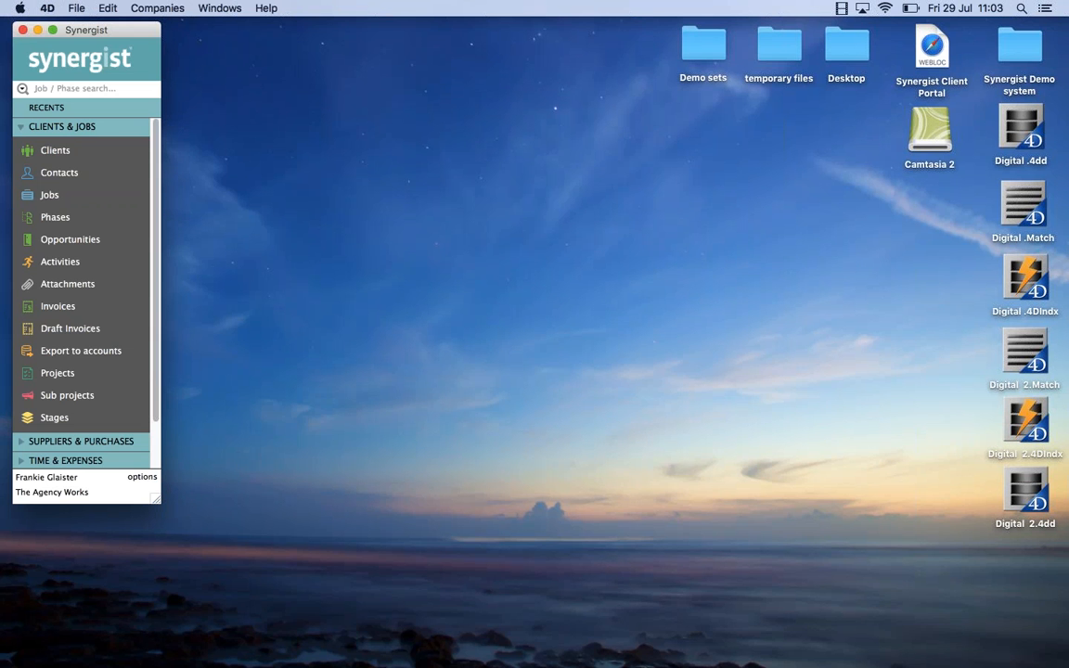
left_click(55, 151)
left_click(172, 25)
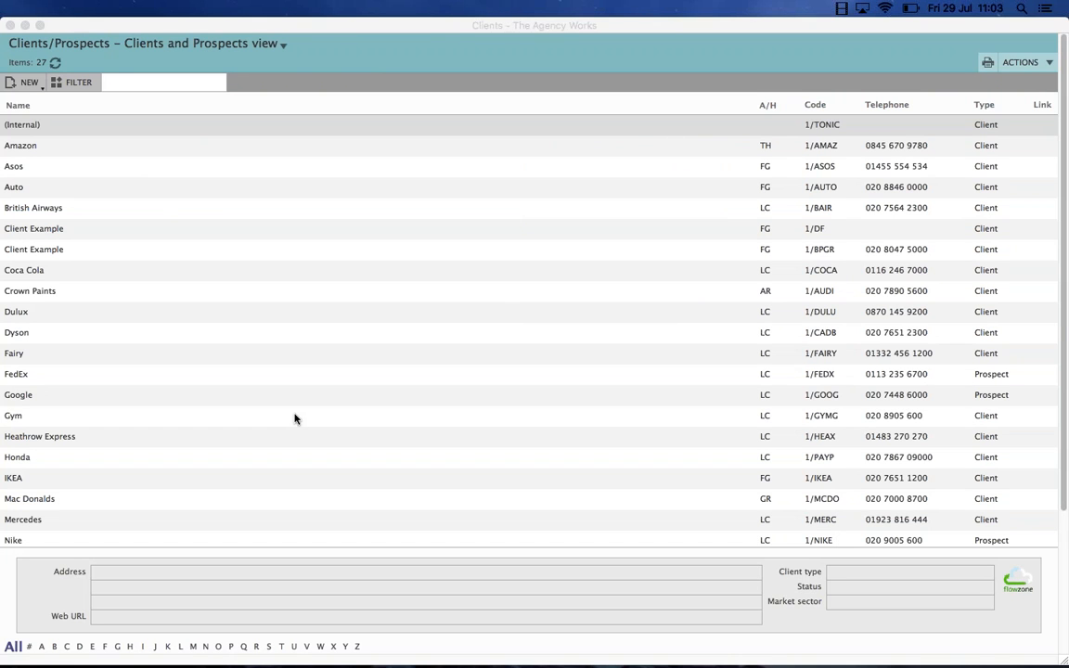
left_click(417, 28)
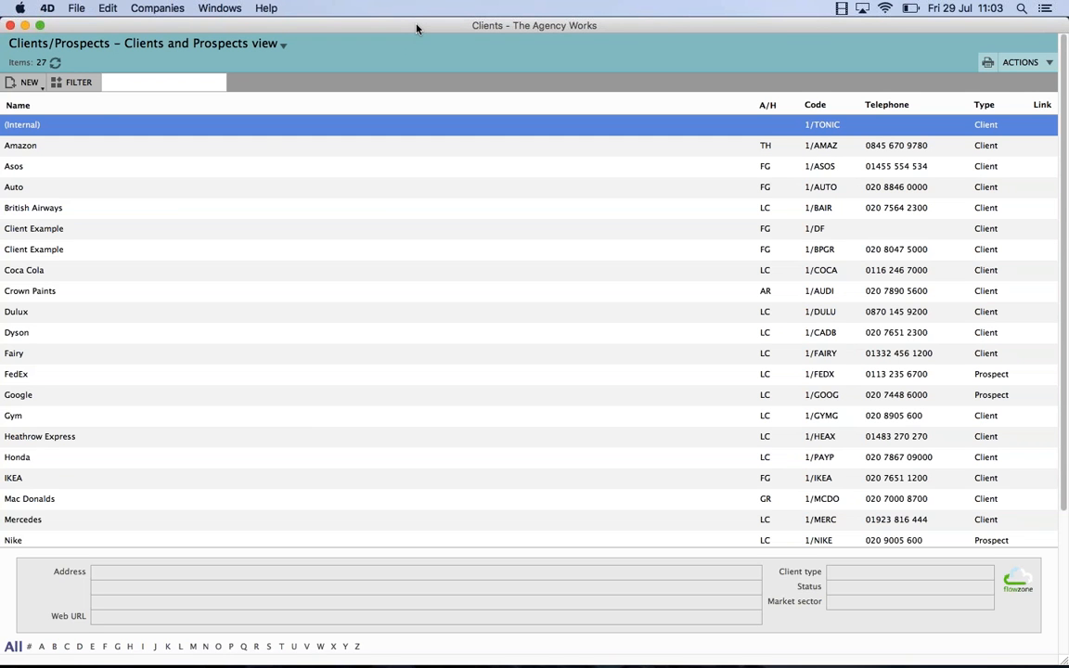
Start a new client record with the code TAW and the name The Agency Works.
left_click(14, 85)
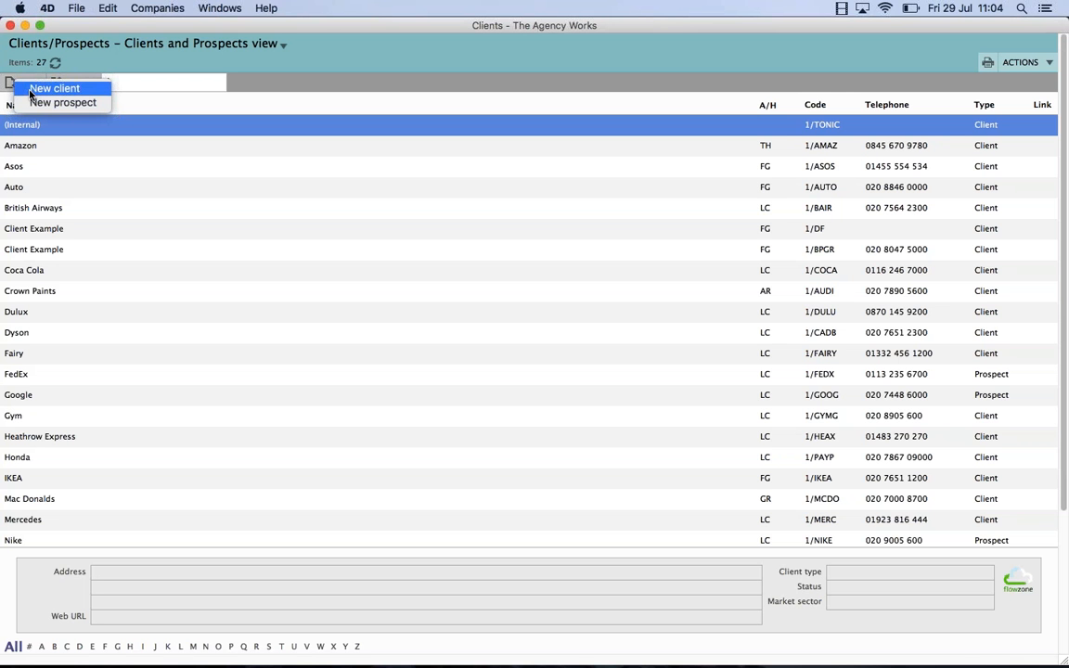
left_click(31, 90)
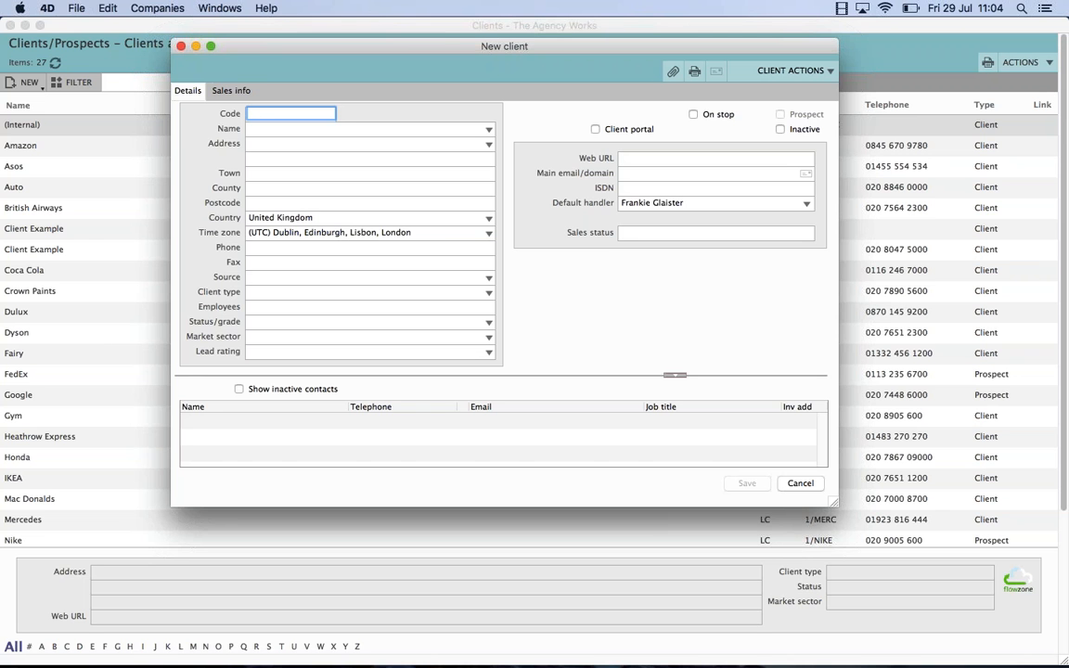
type("TAW")
key("Tab")
type("T")
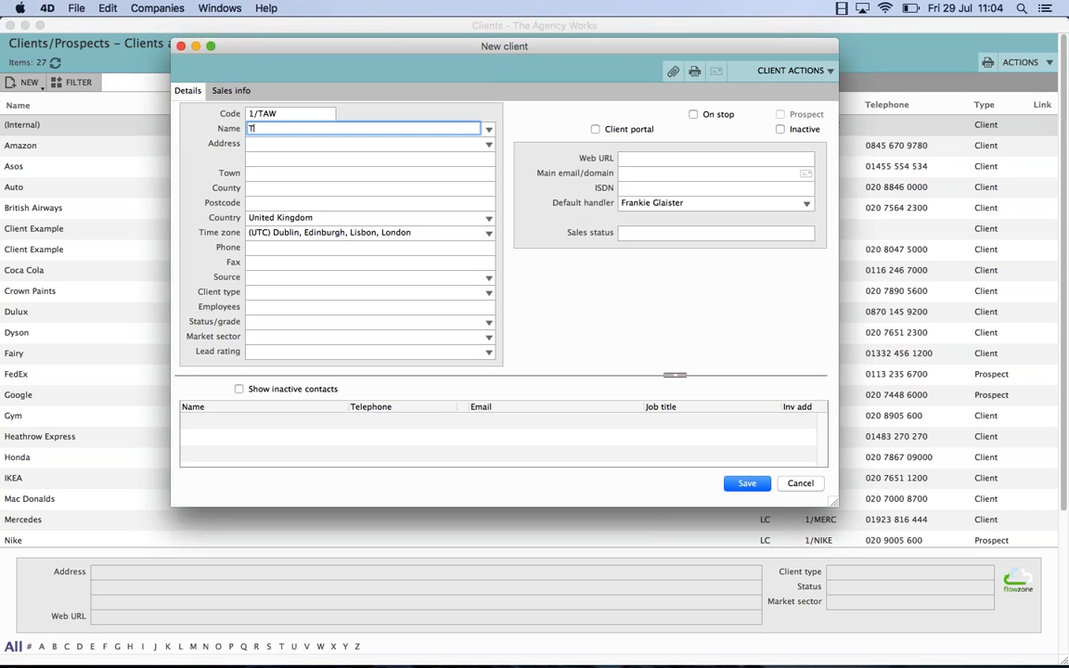
type("he Agency Works")
Enter the postcode in the new client's address details.
left_click(488, 144)
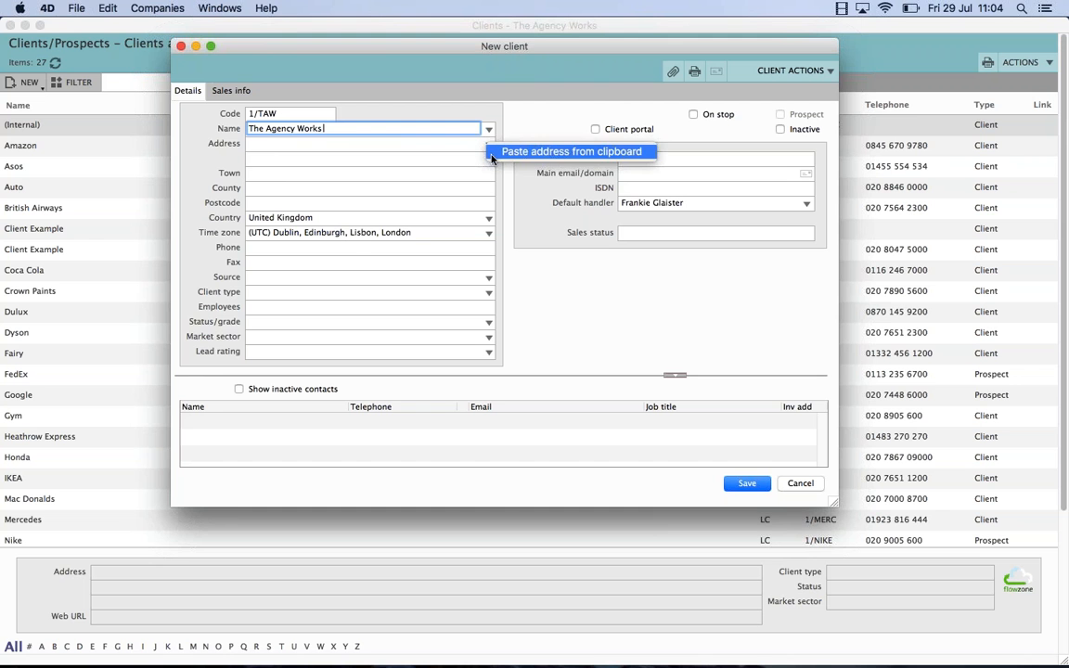
left_click(240, 156)
left_click(369, 173)
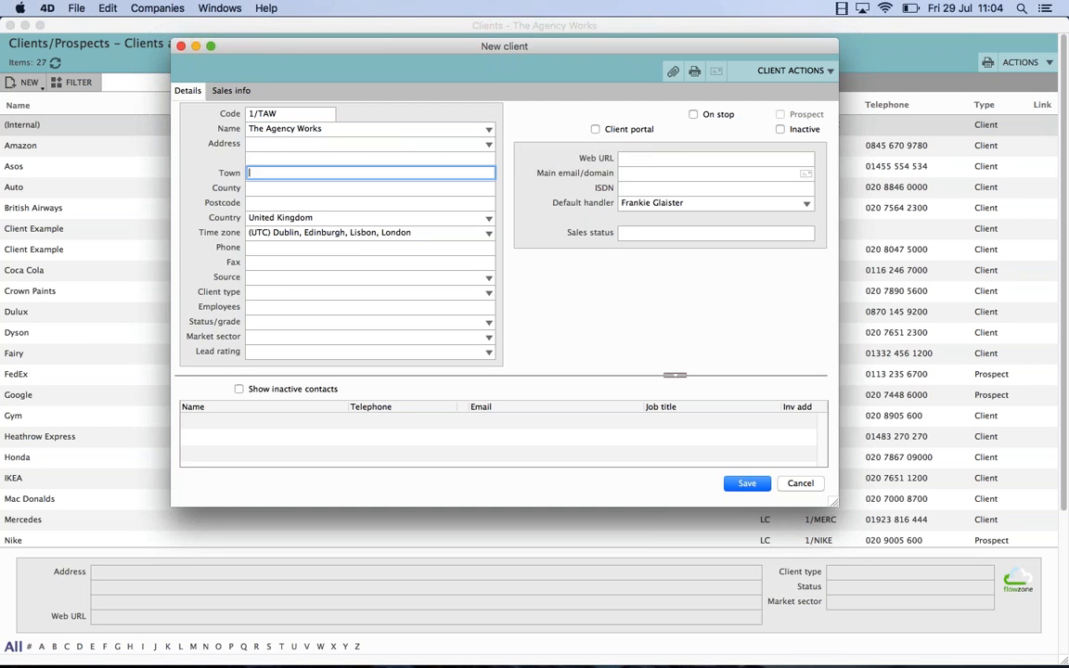
type("le17 4ap")
left_click(296, 188)
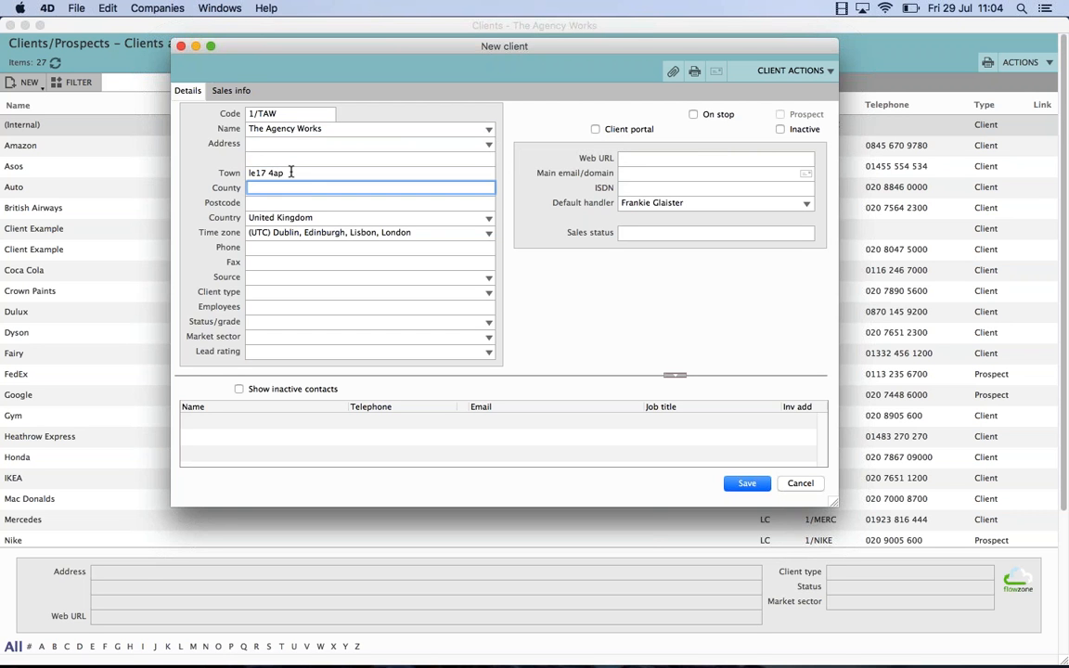
key("shift+Tab")
left_click_drag(259, 204, 259, 204)
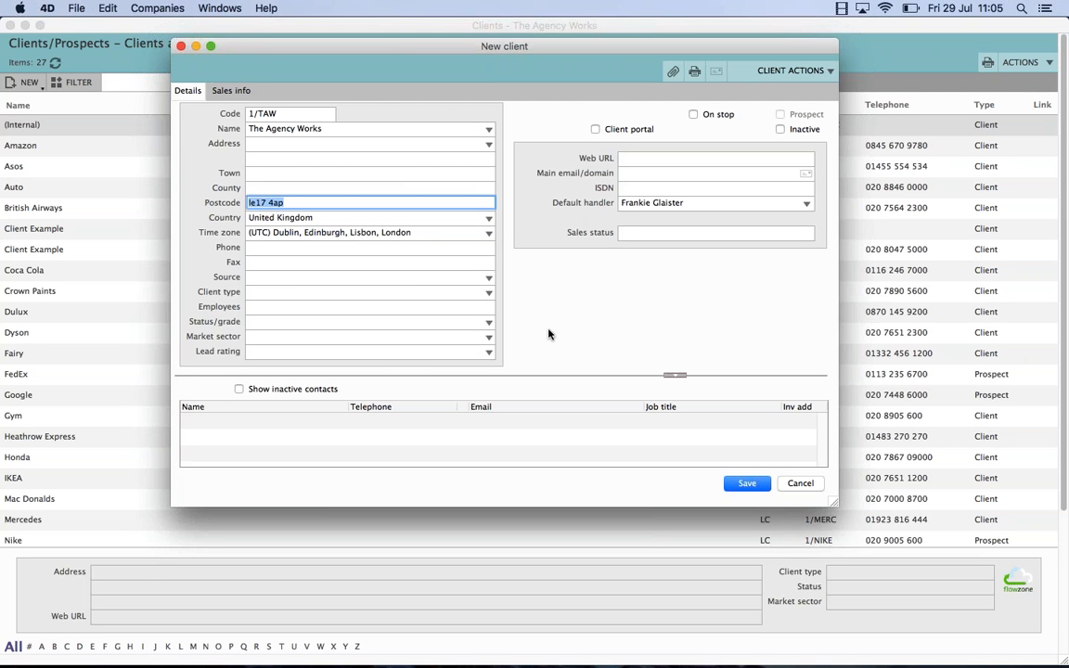
Check the available source options without choosing one, and save the new client record.
left_click(489, 279)
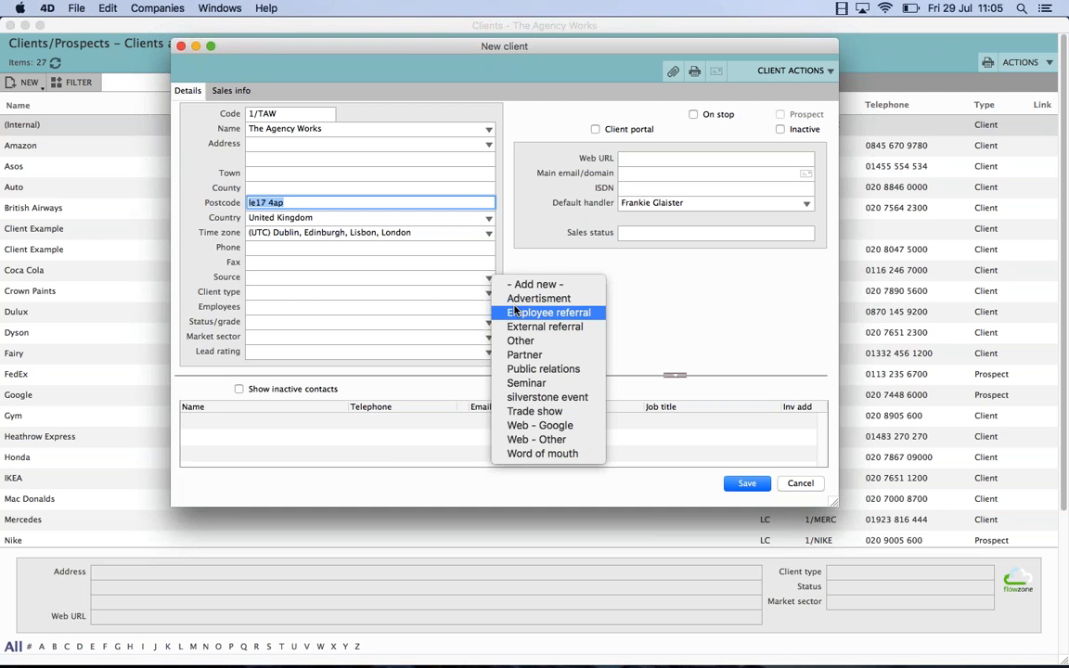
left_click(633, 321)
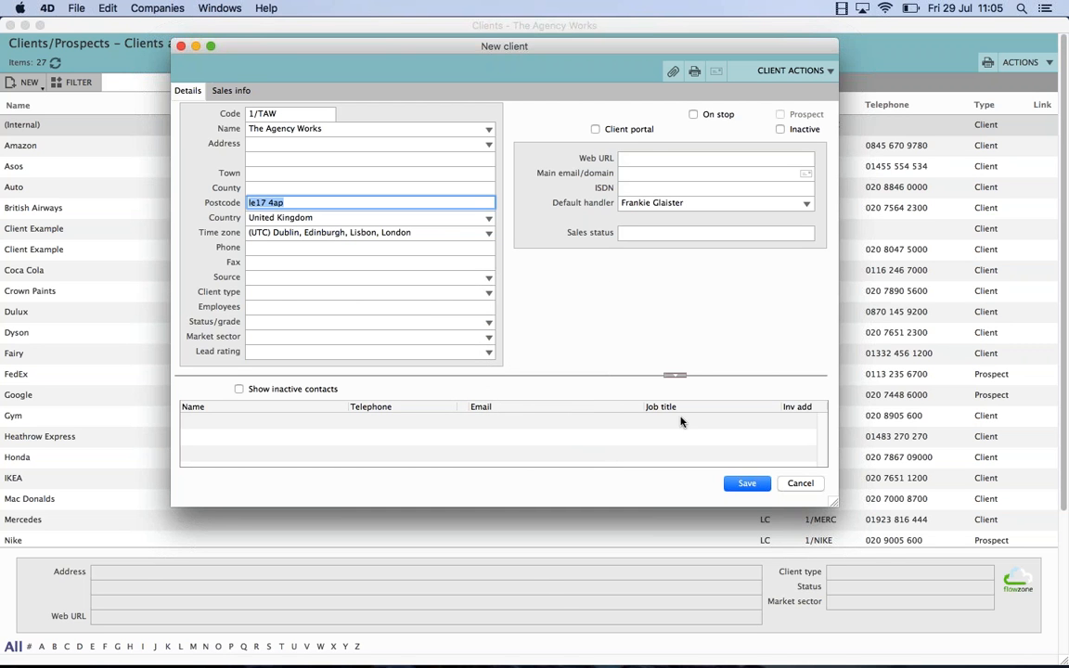
left_click(744, 483)
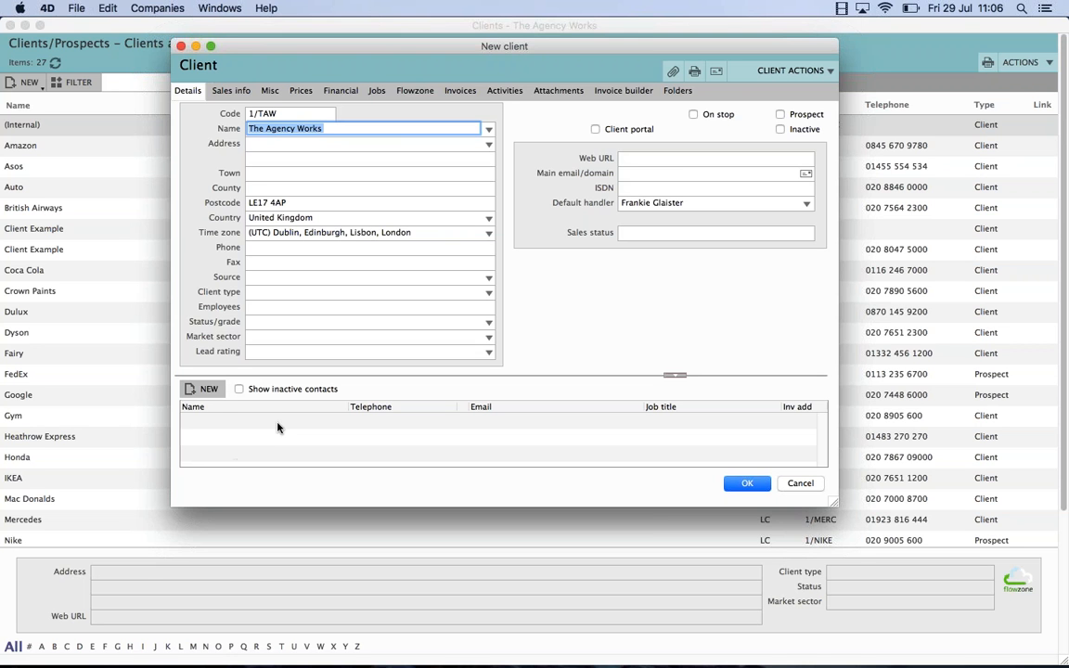
Try to save a blank contact for the new client and close the contact form.
left_click(189, 390)
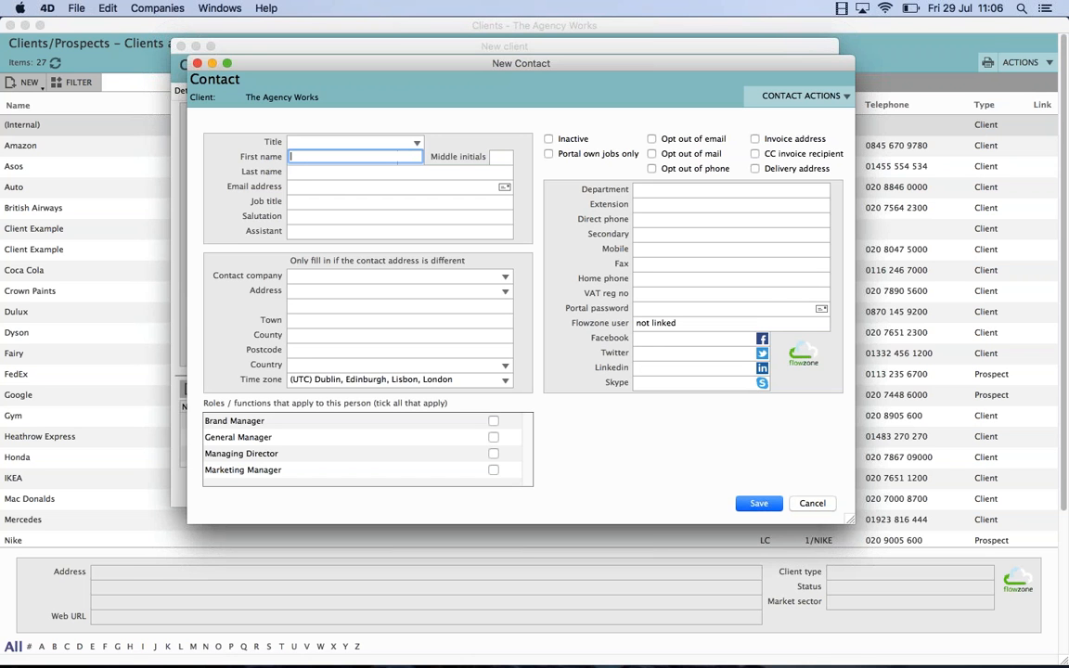
left_click(759, 503)
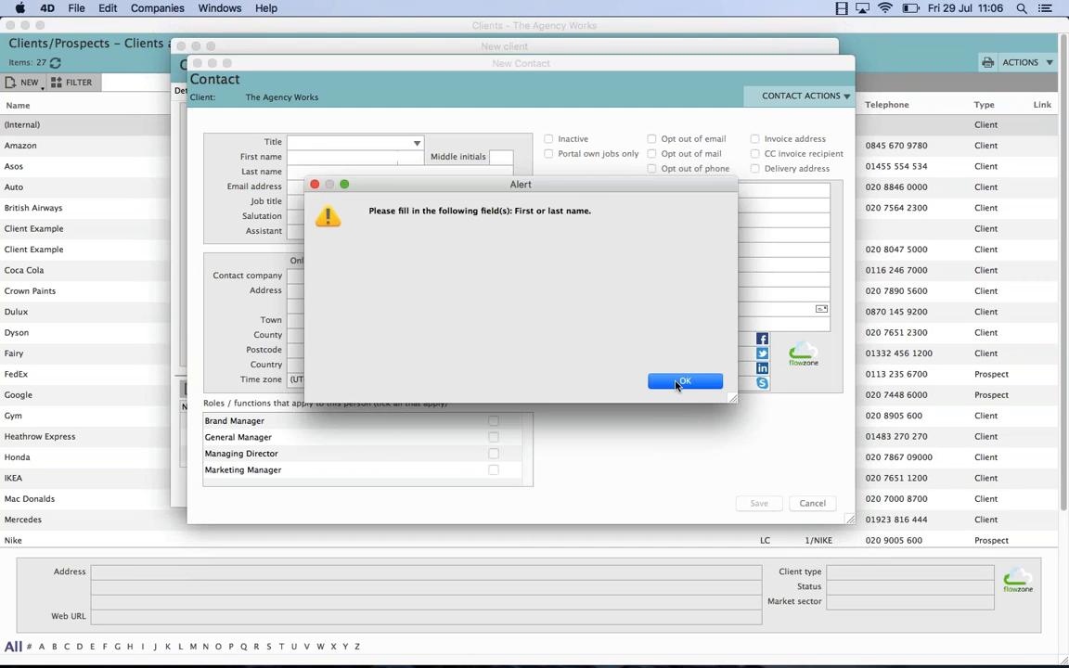
key("Return")
left_click(197, 63)
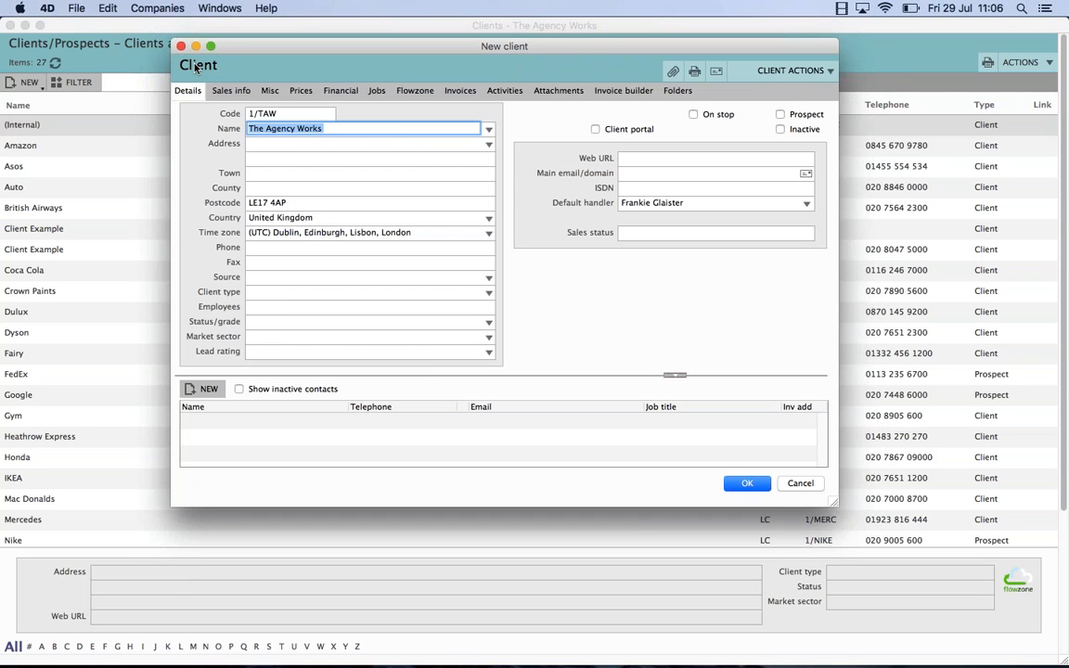
Examine the client's activities and the types available for a new activity, and close the client record.
left_click(505, 90)
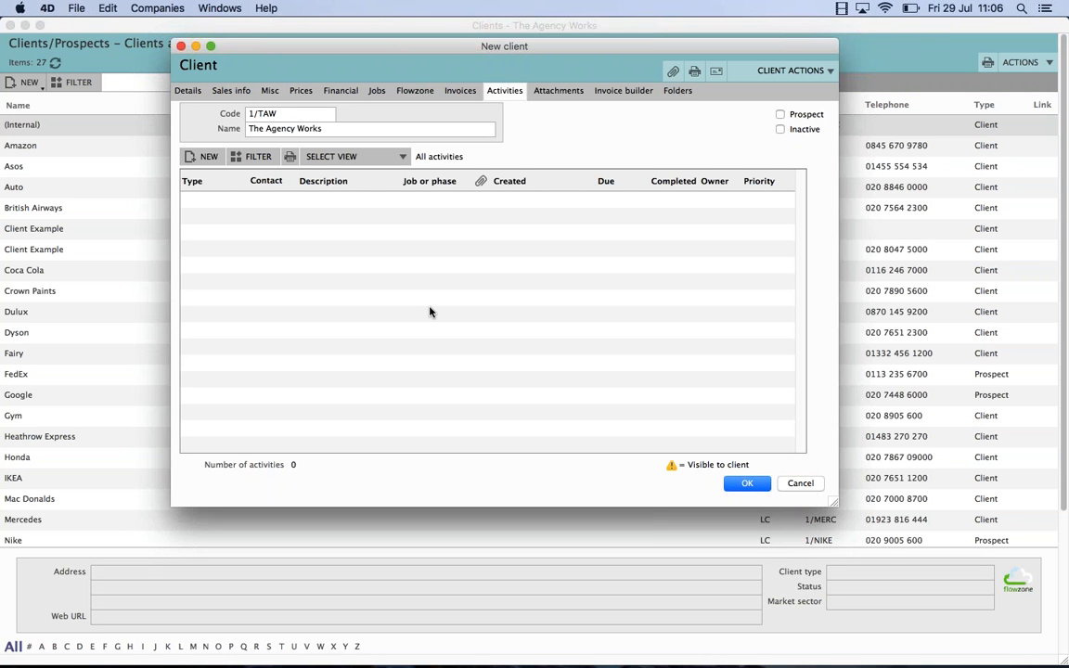
left_click(192, 158)
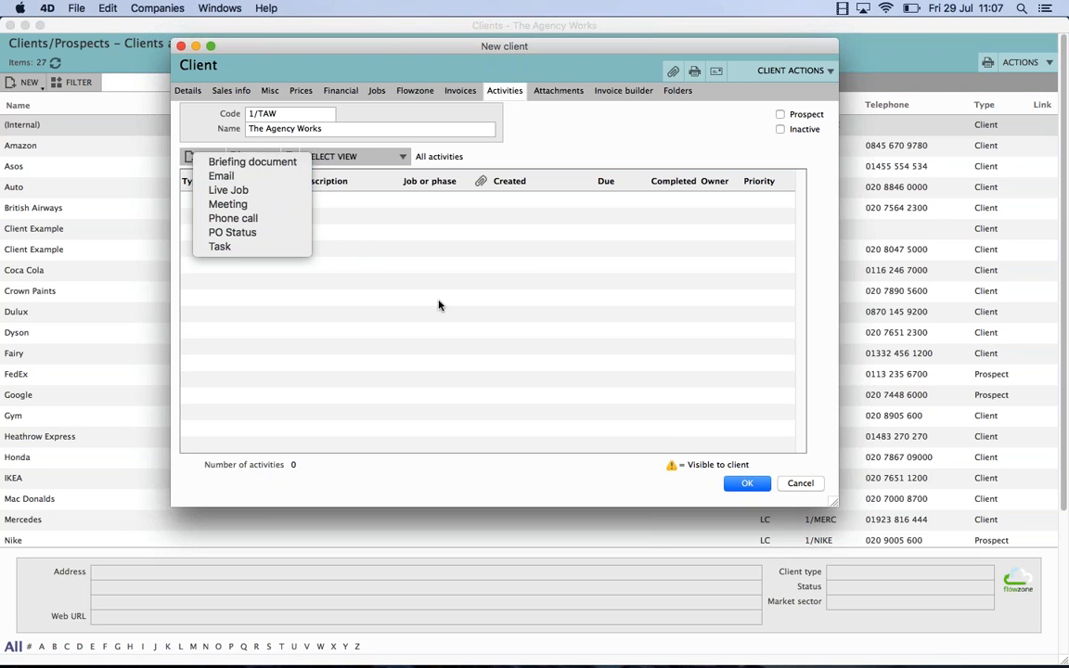
left_click(745, 484)
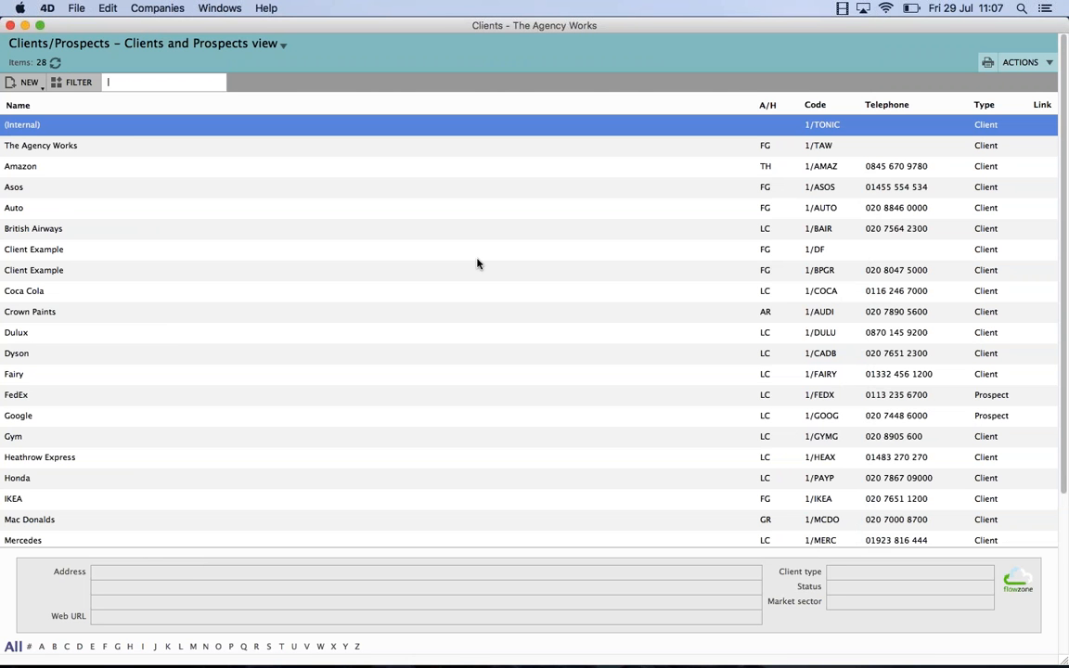
Close the Clients list and open the Opportunities list with its window enlarged to fill the screen.
left_click(11, 26)
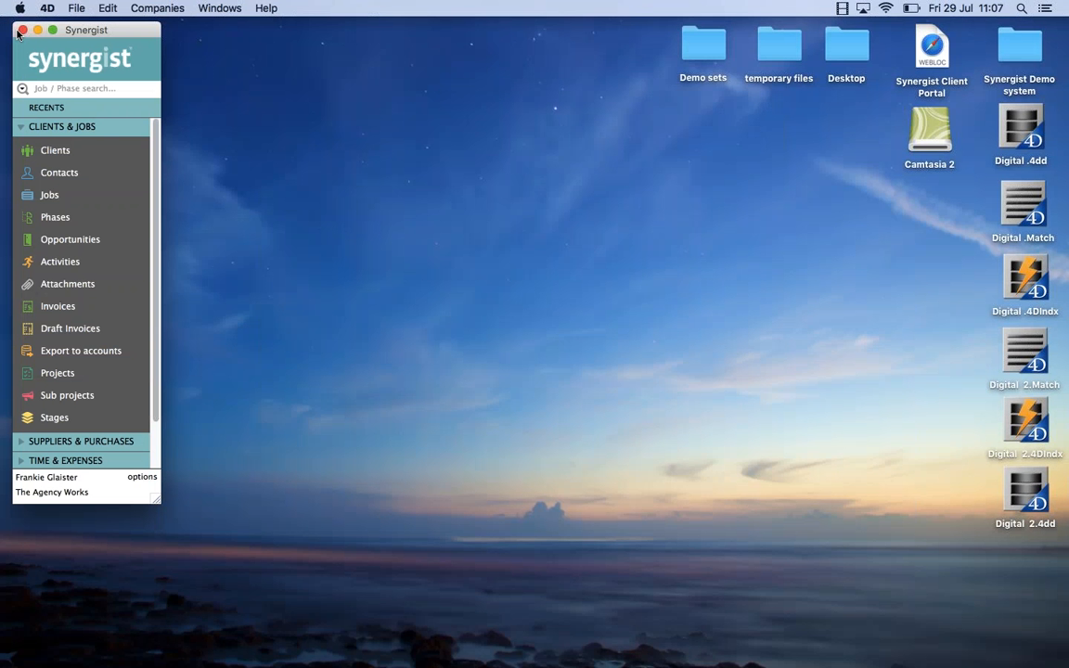
left_click(54, 150)
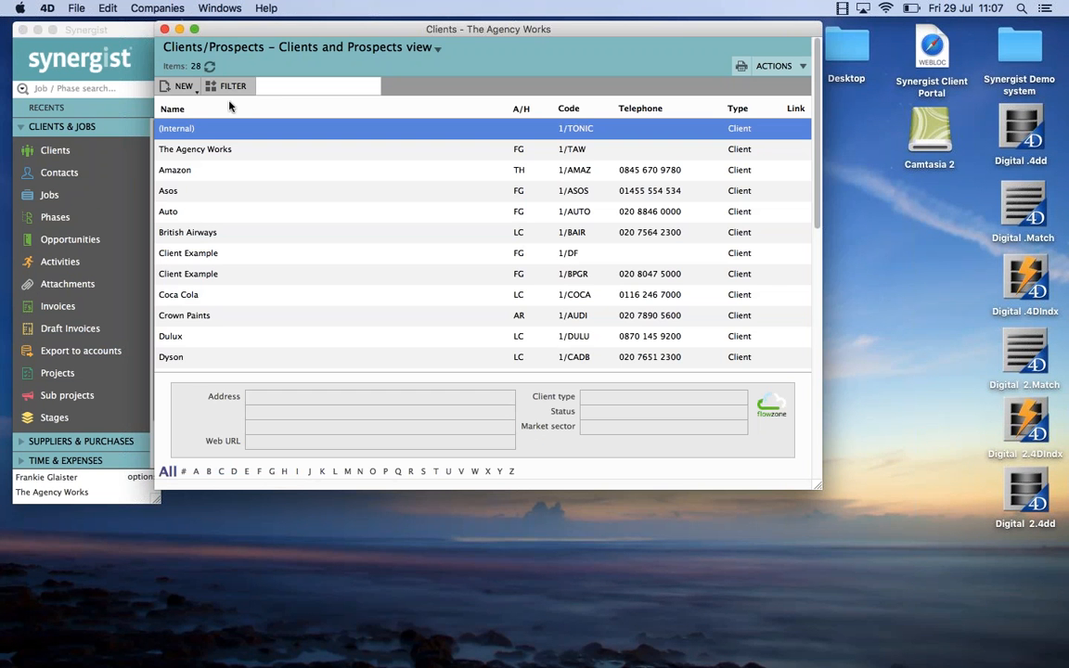
left_click(152, 30)
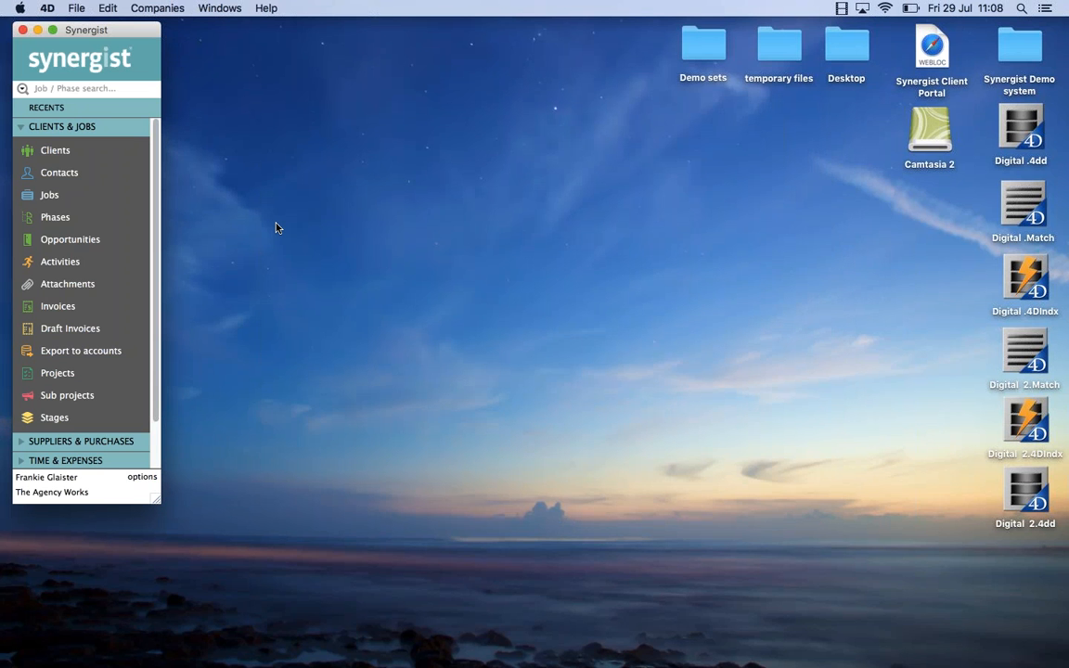
left_click(71, 240)
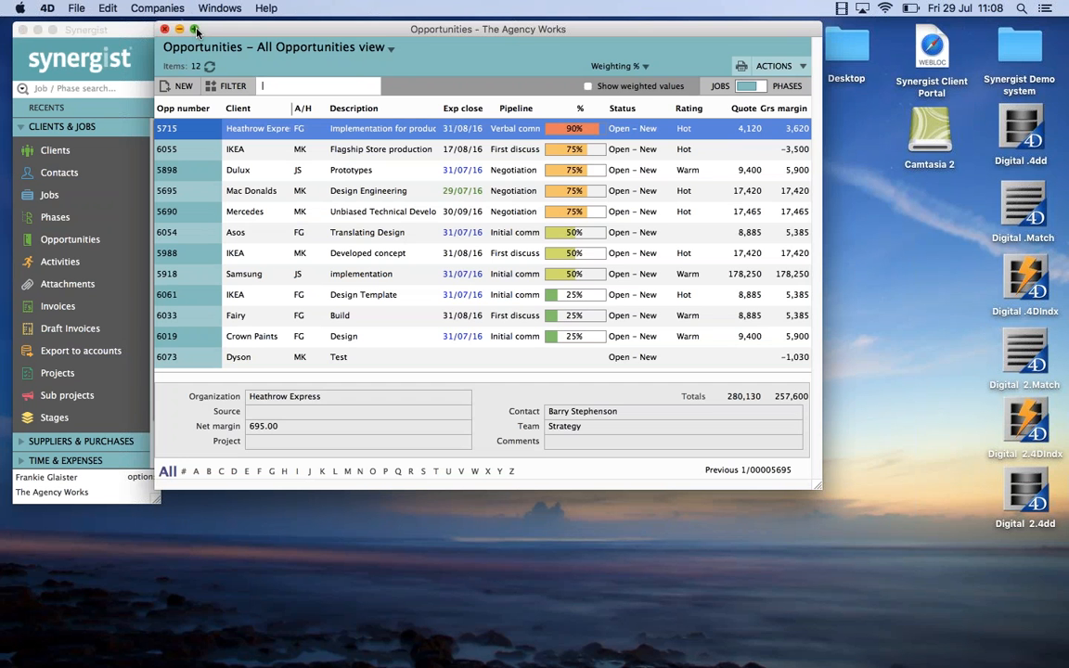
left_click_drag(210, 33, 223, 34)
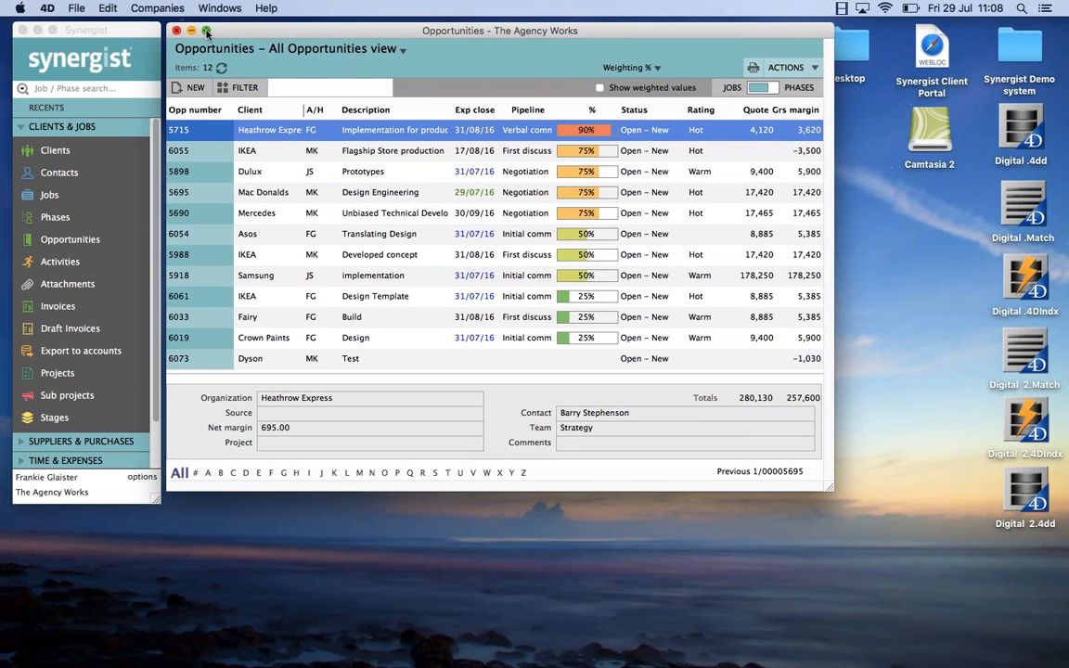
left_click(207, 31)
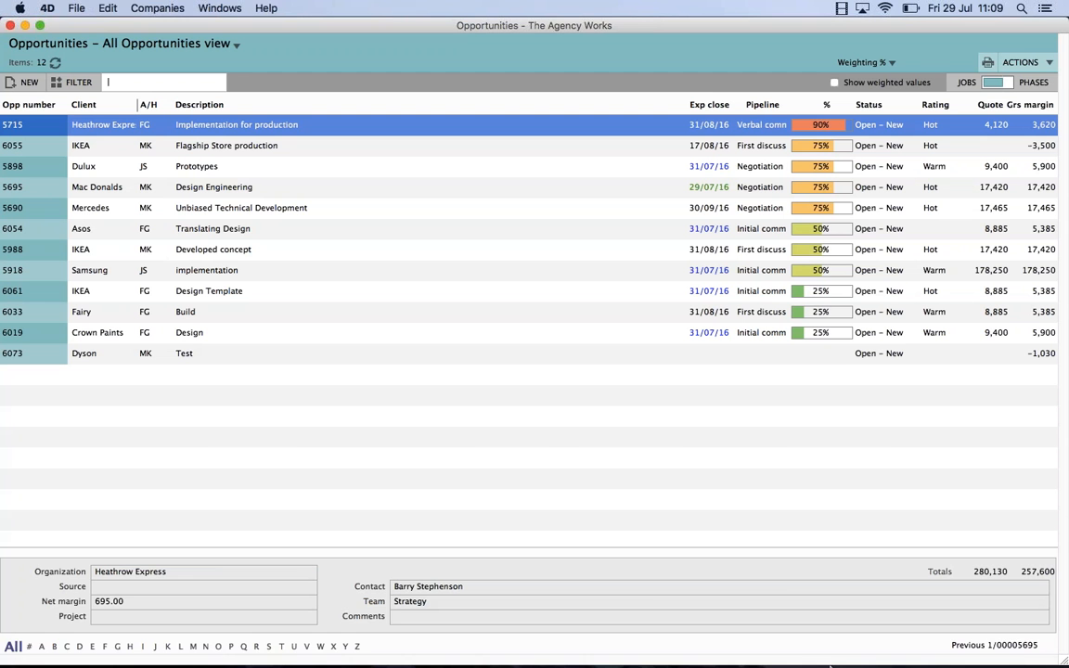
mouse_move(958, 654)
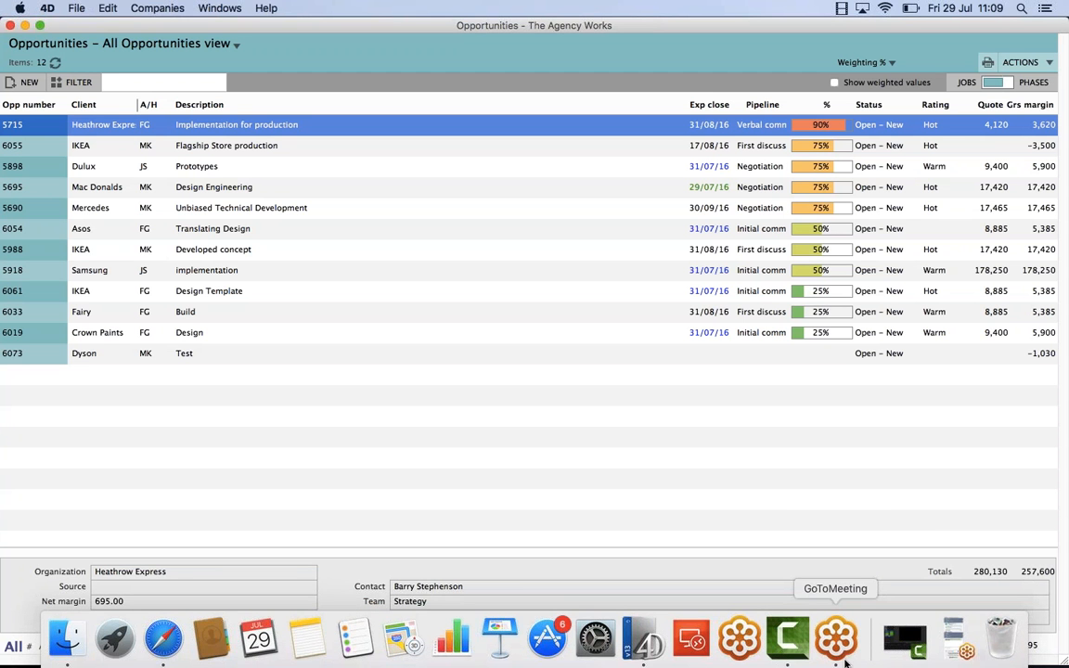
left_click(958, 654)
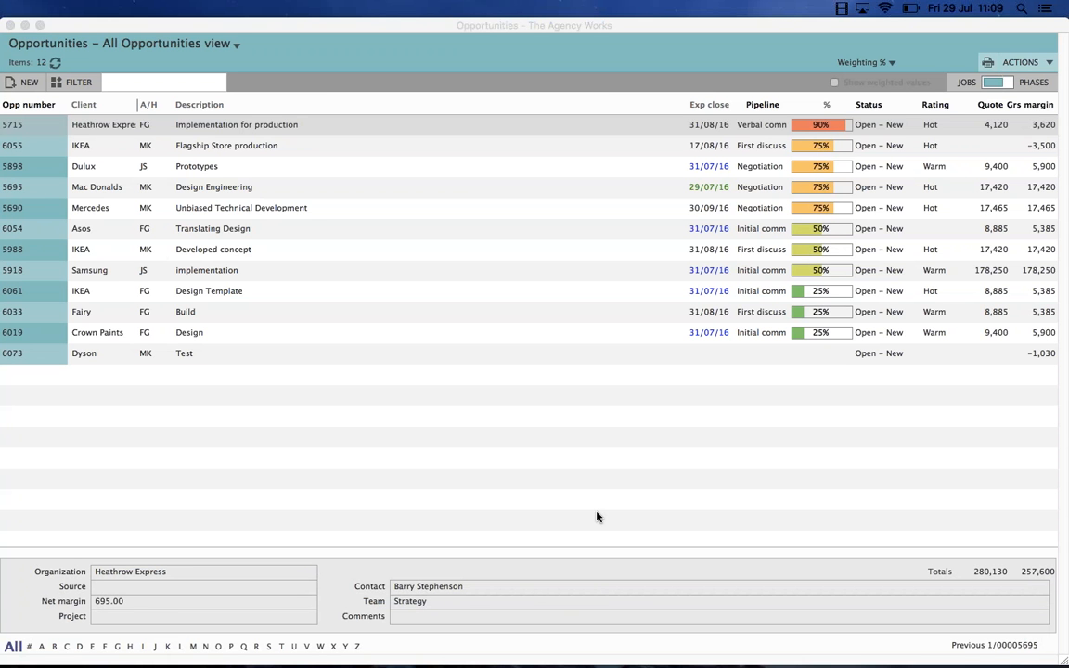
left_click(153, 33)
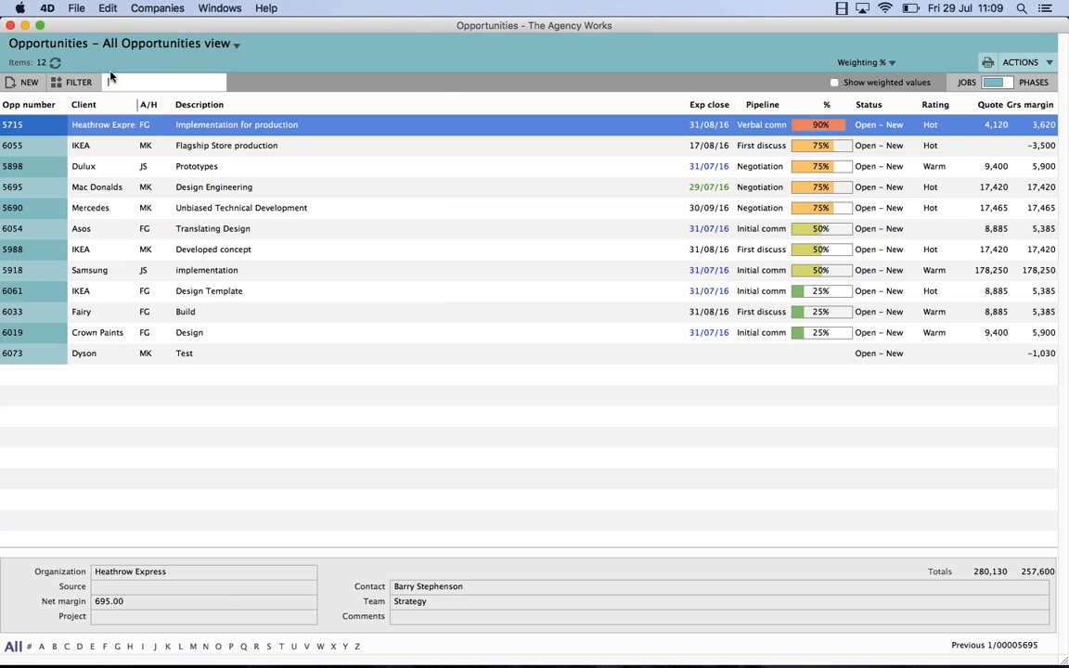
Create a new opportunity for the company IKEA without basing it on an existing job or template.
left_click(21, 84)
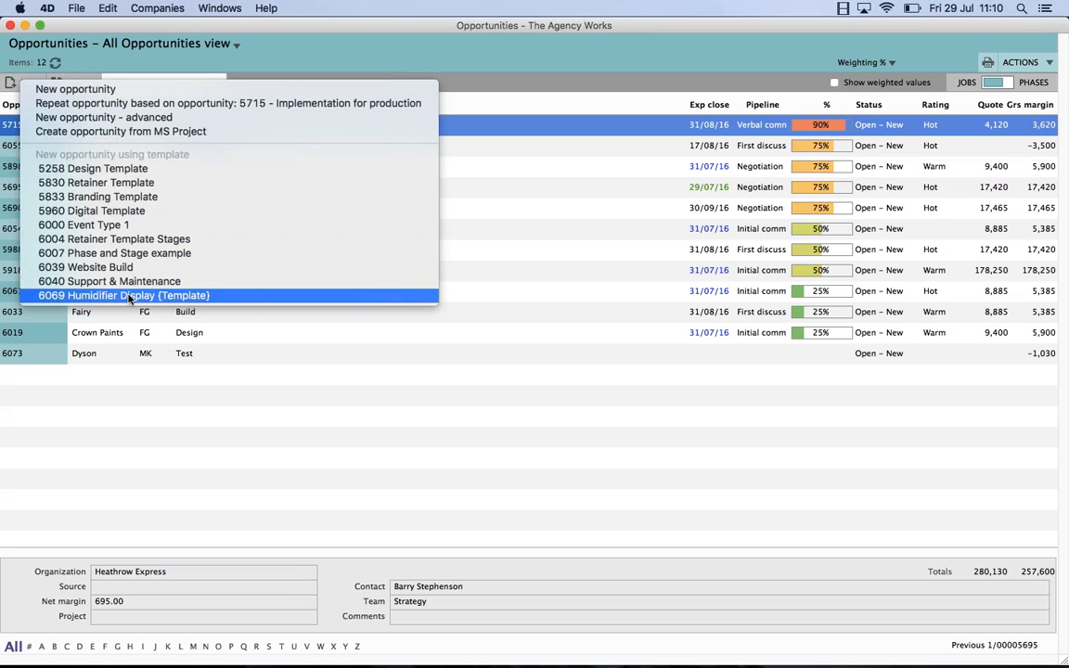
left_click(108, 90)
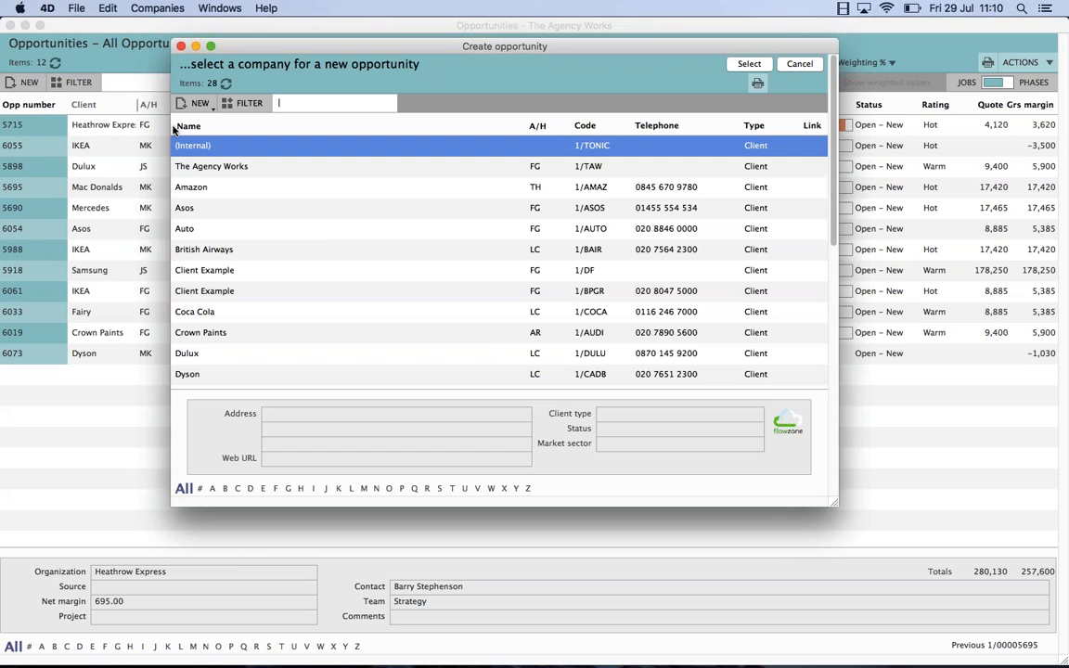
scroll(317, 244, "down", 5)
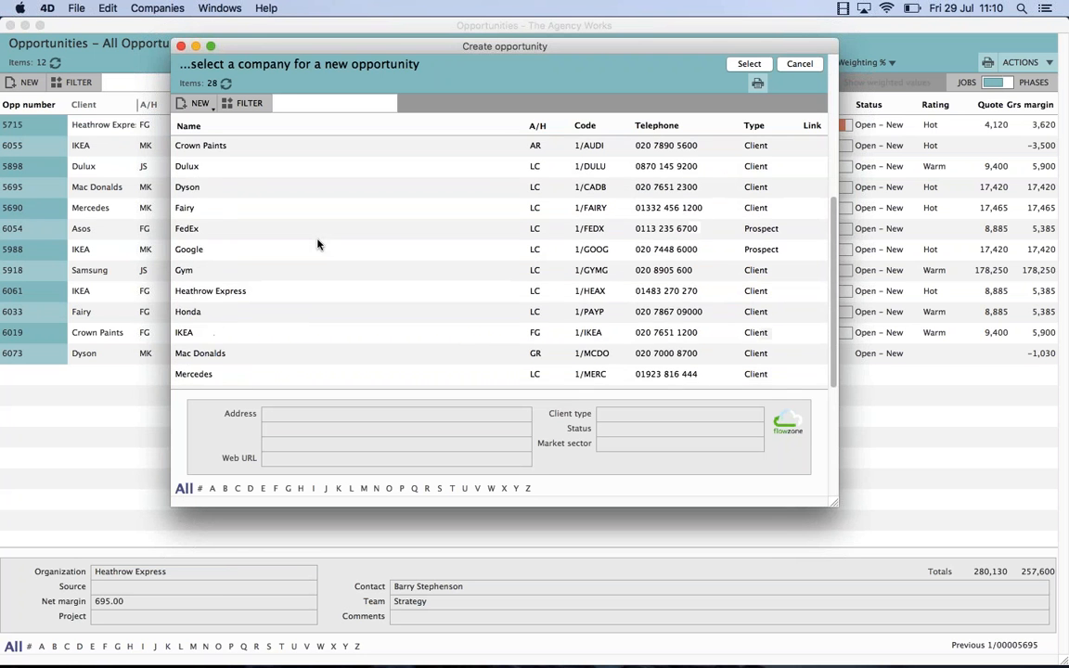
scroll(317, 244, "down", 1)
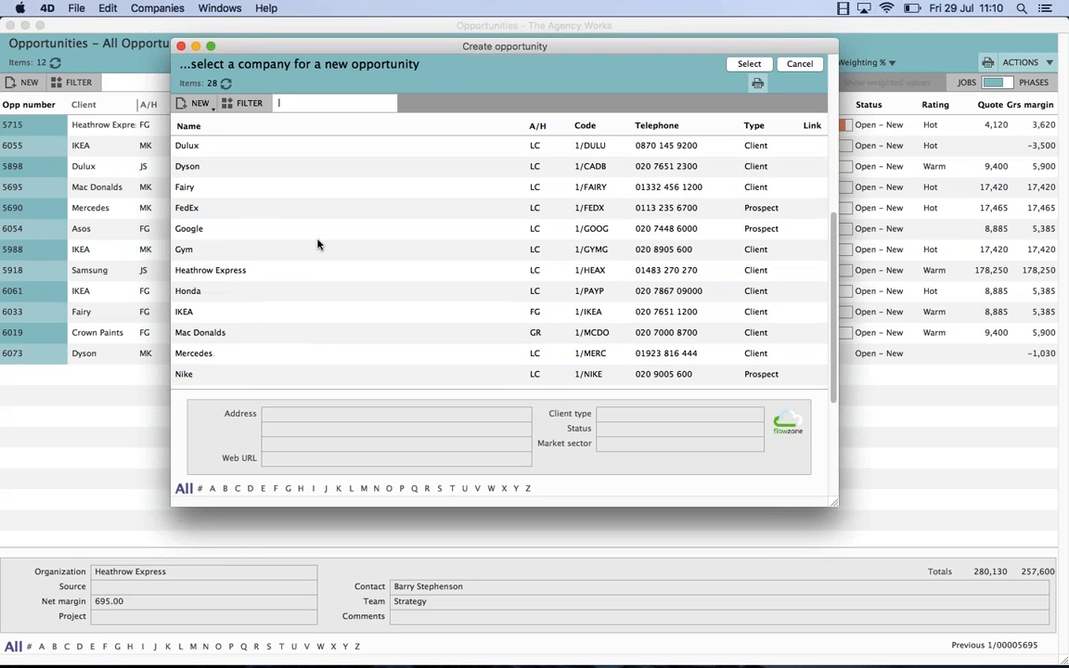
double_click(295, 313)
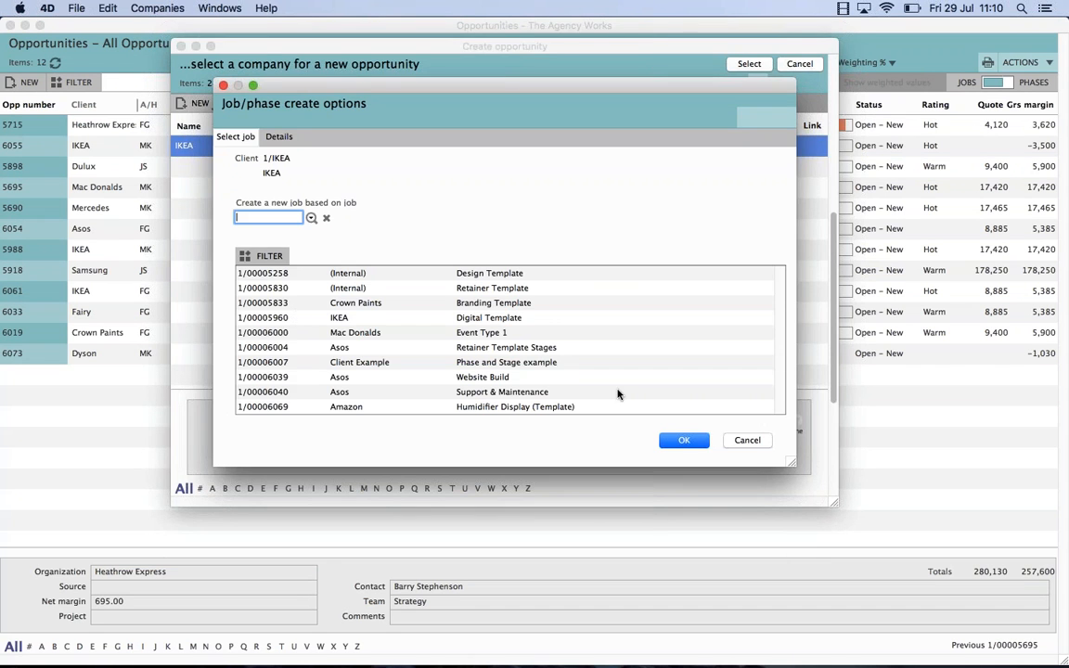
left_click(677, 441)
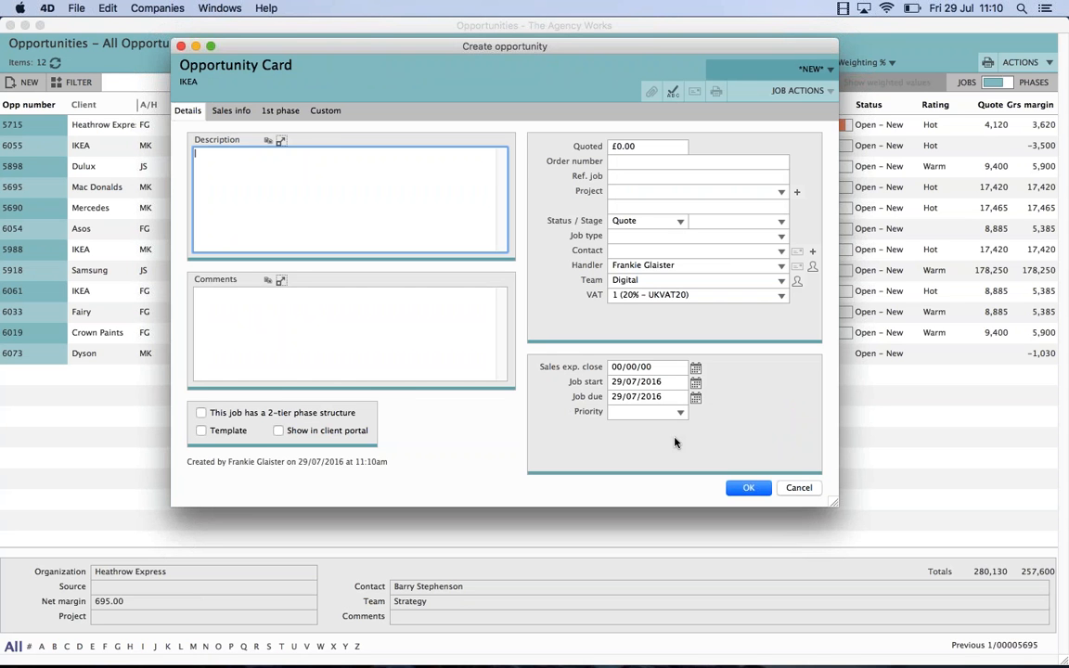
Enter "Test for Webinar" as the opportunity's description and "xxxxx" as its comments.
type("Test for Webinar")
left_click(377, 358)
type("xxxxx")
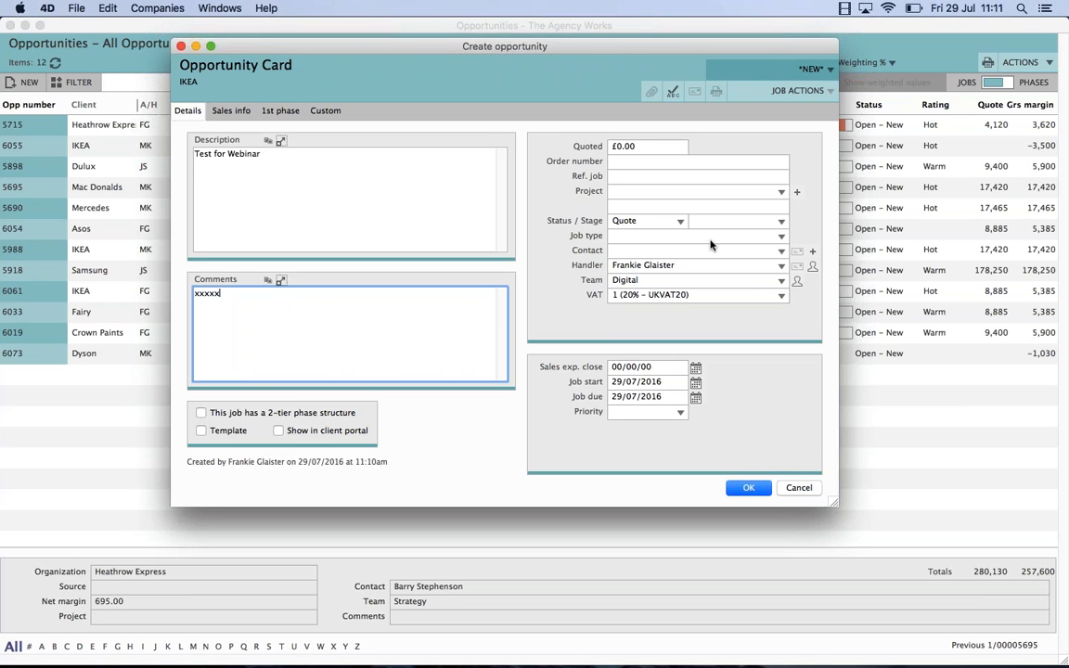
Save the new IKEA opportunity with the job type left blank and open its details page.
left_click(780, 238)
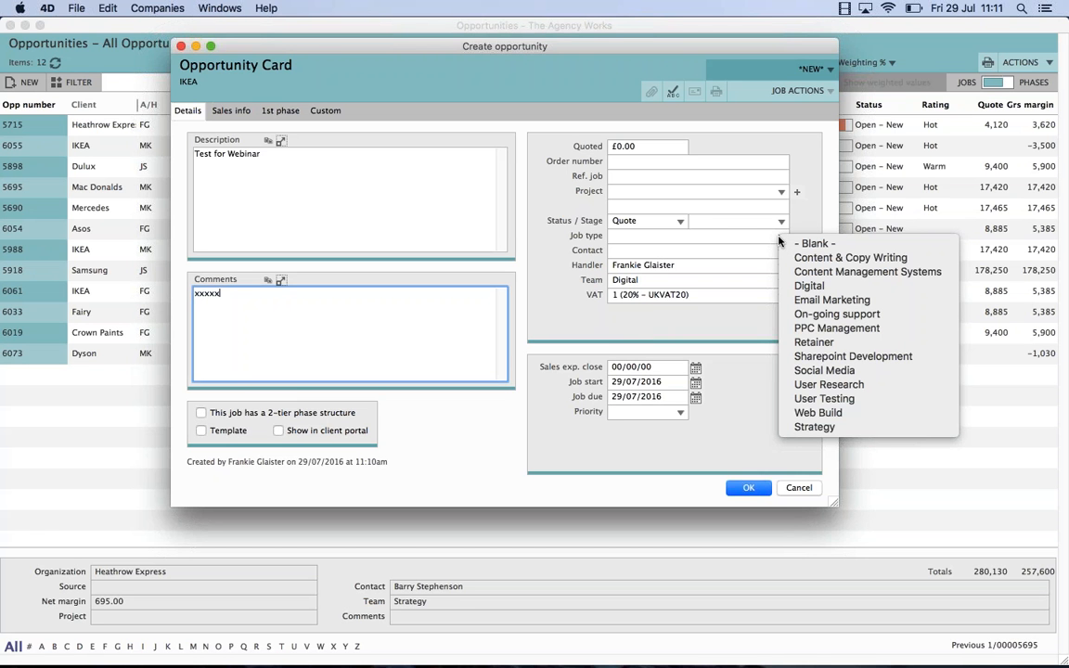
left_click(756, 241)
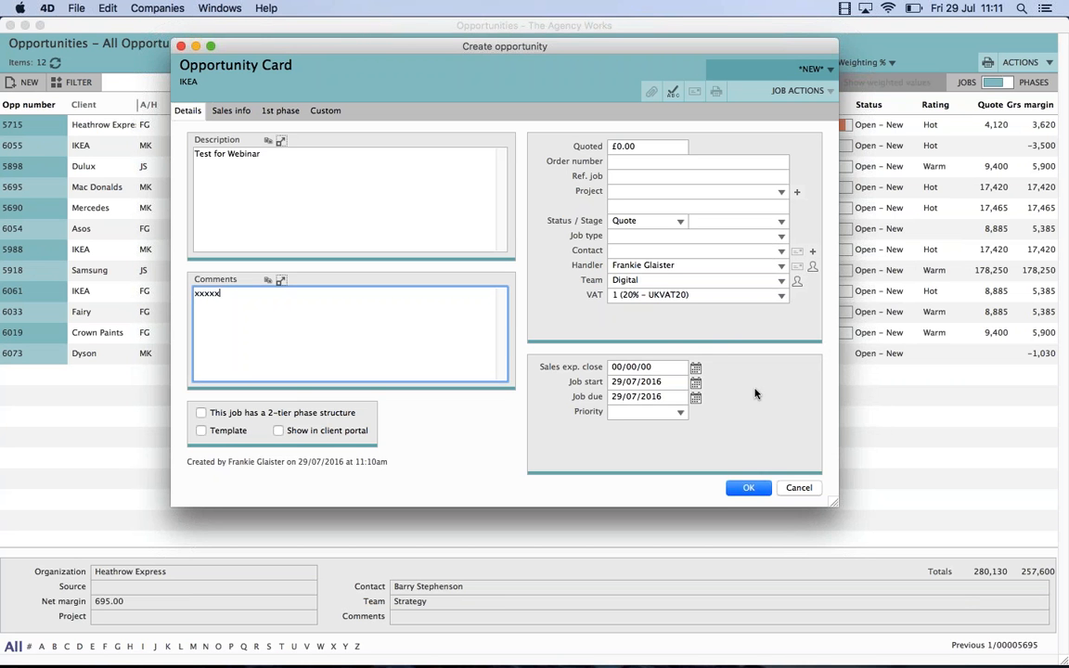
left_click(748, 489)
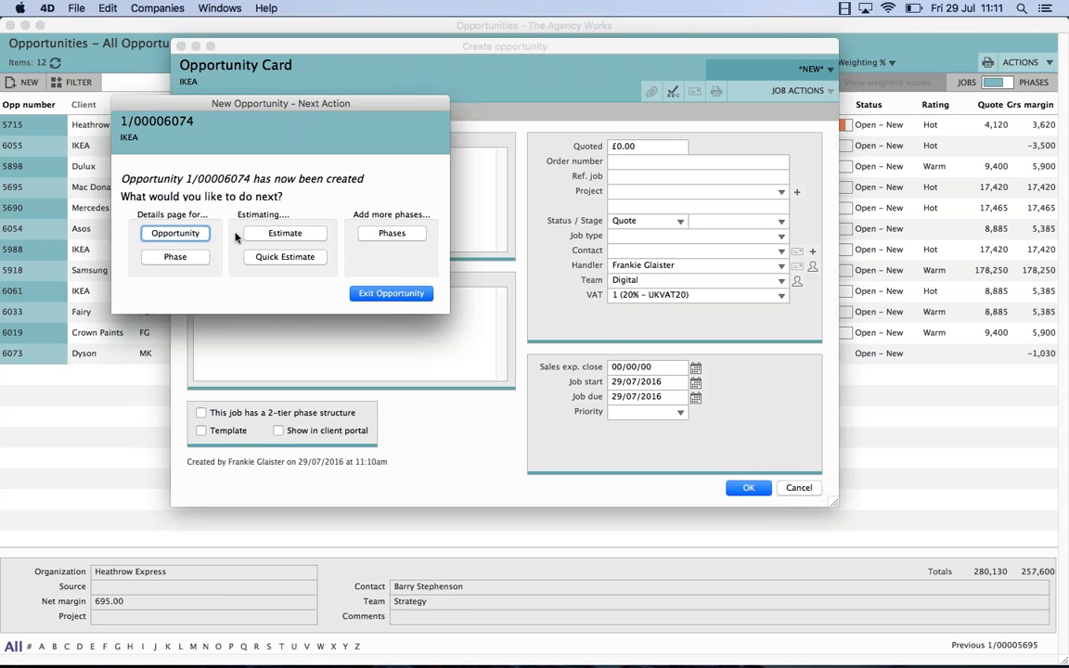
left_click(169, 239)
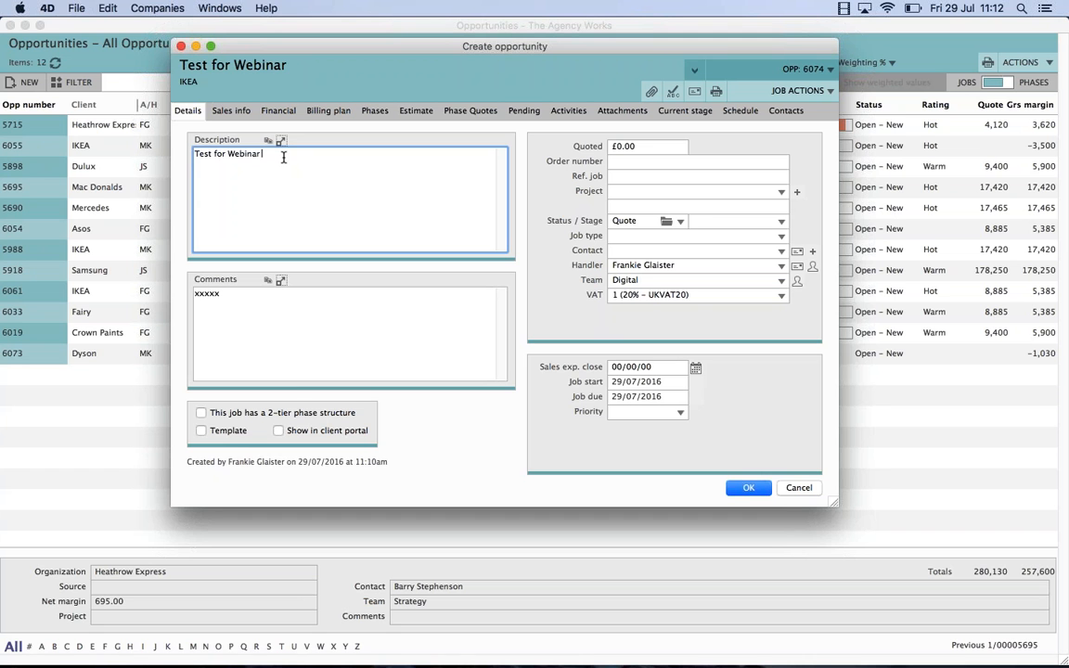
Leave the opportunity unmarked as a template and set its pipeline stage to Initial communication.
left_click(201, 432)
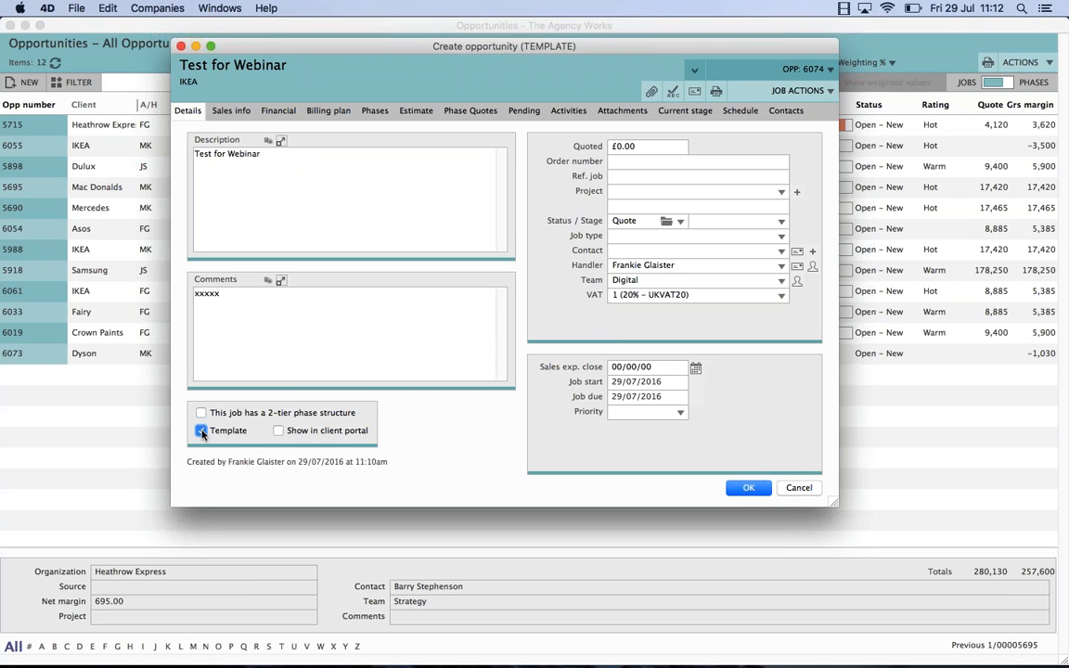
left_click(202, 431)
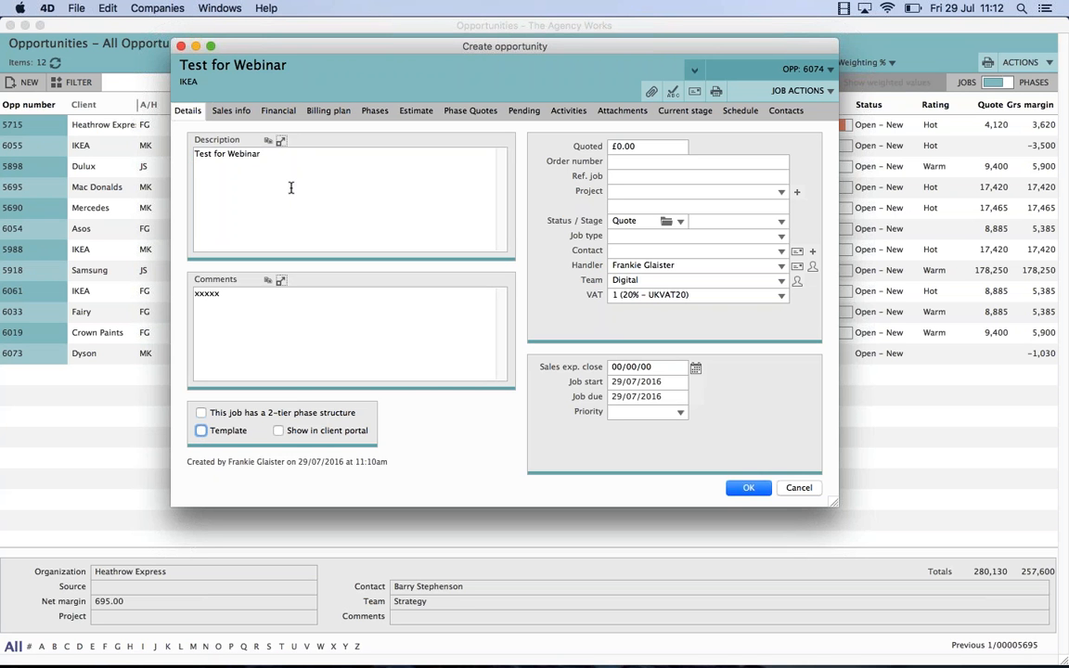
left_click(231, 111)
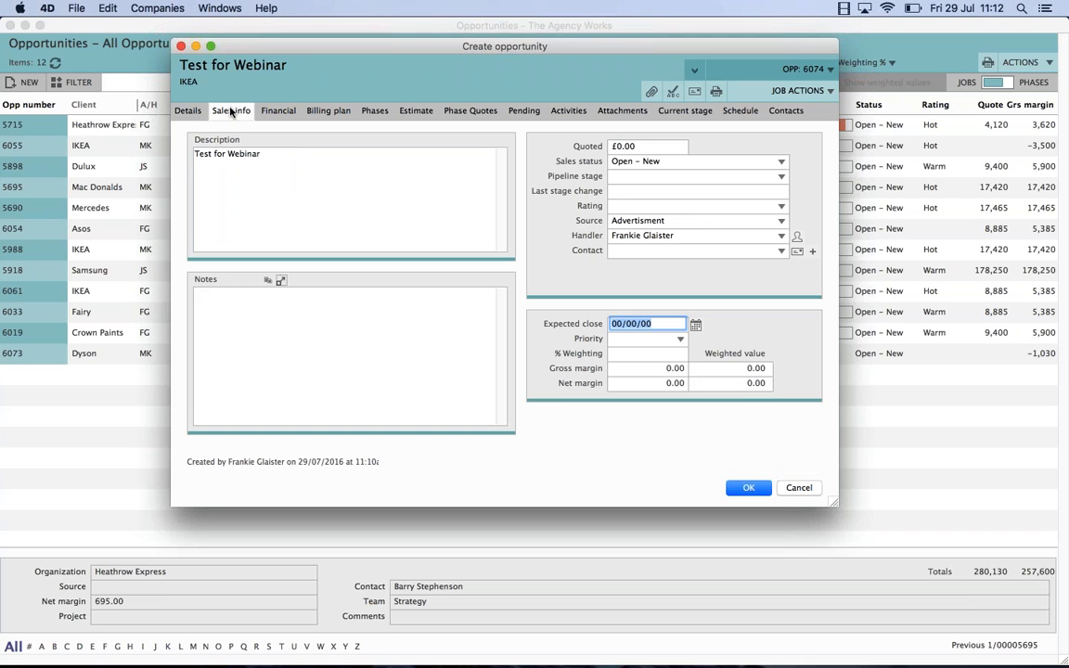
left_click(780, 178)
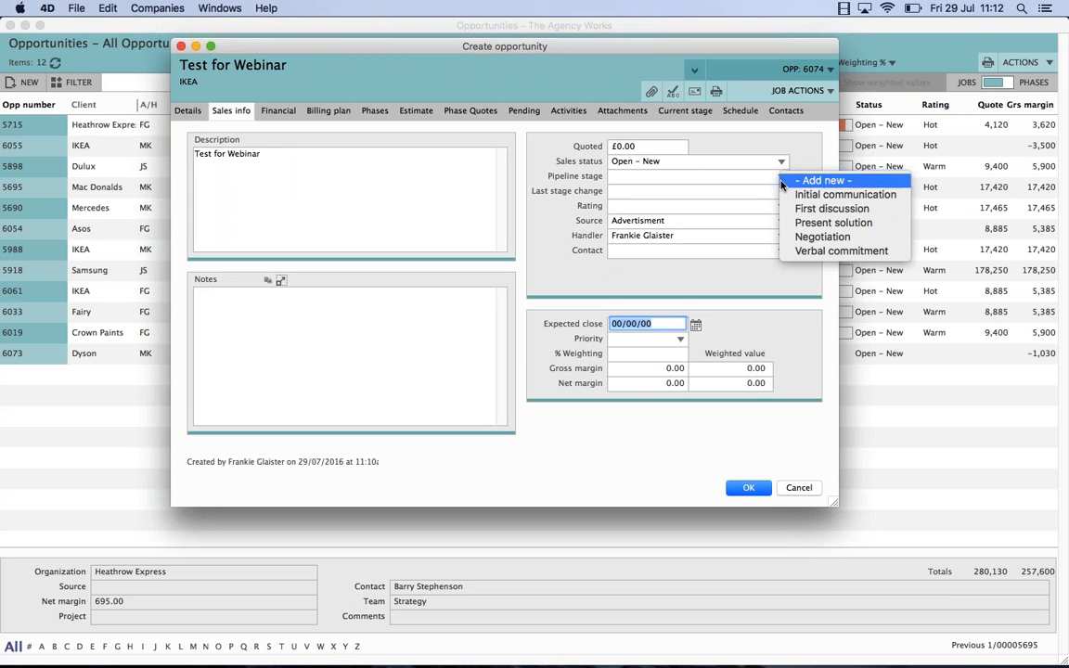
left_click(791, 195)
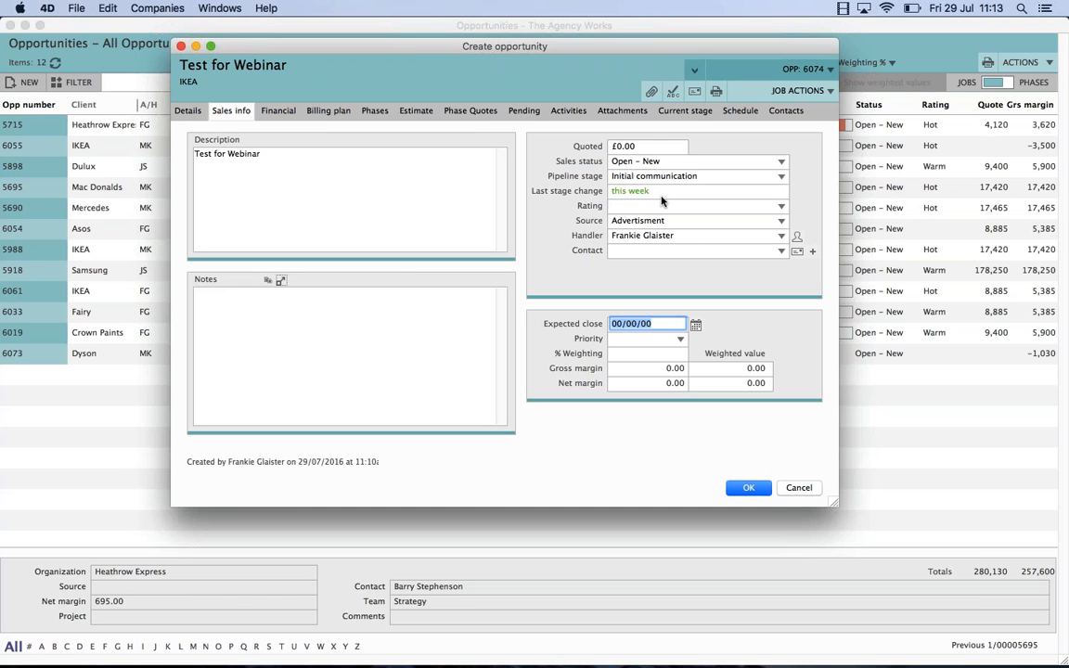
Enlarge the opportunity window to fill the screen and show the list of its phases.
left_click(417, 113)
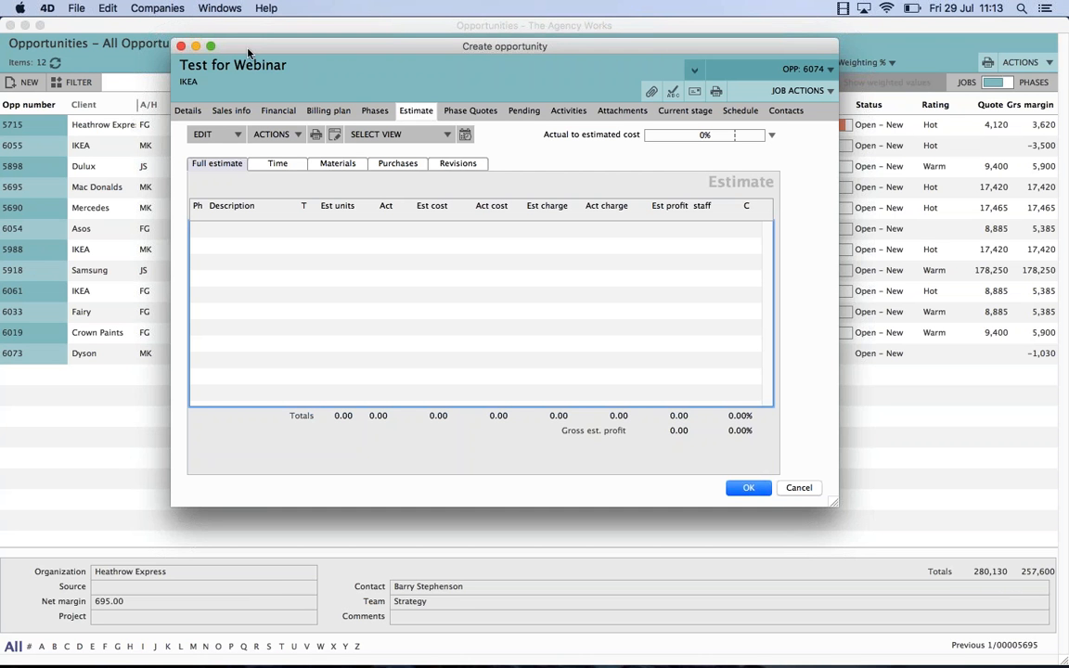
left_click(210, 47)
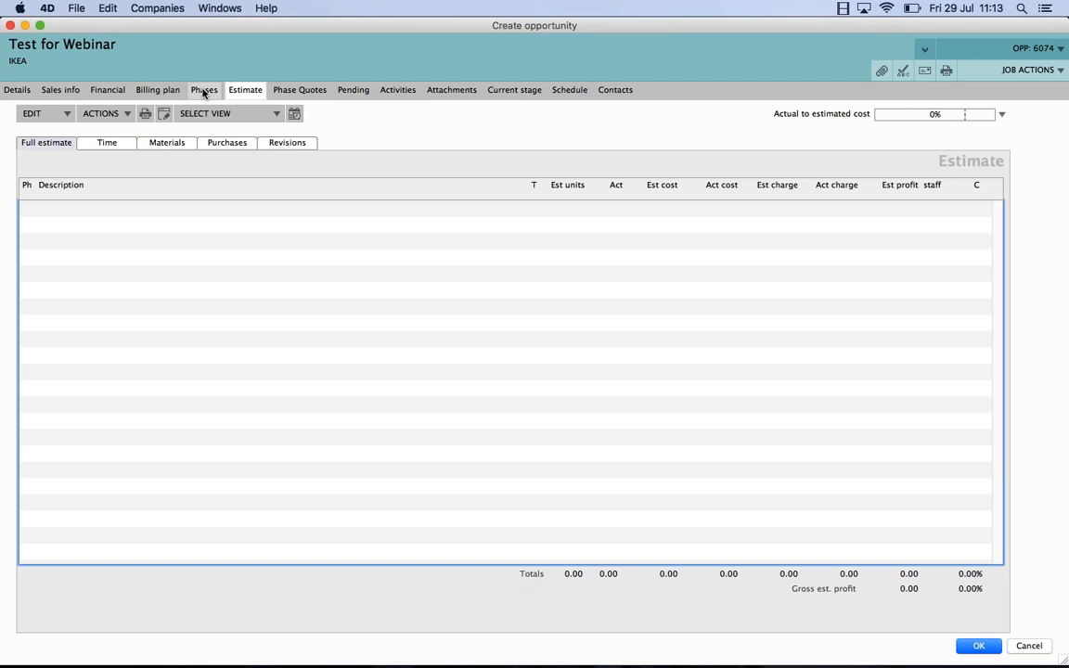
left_click(203, 91)
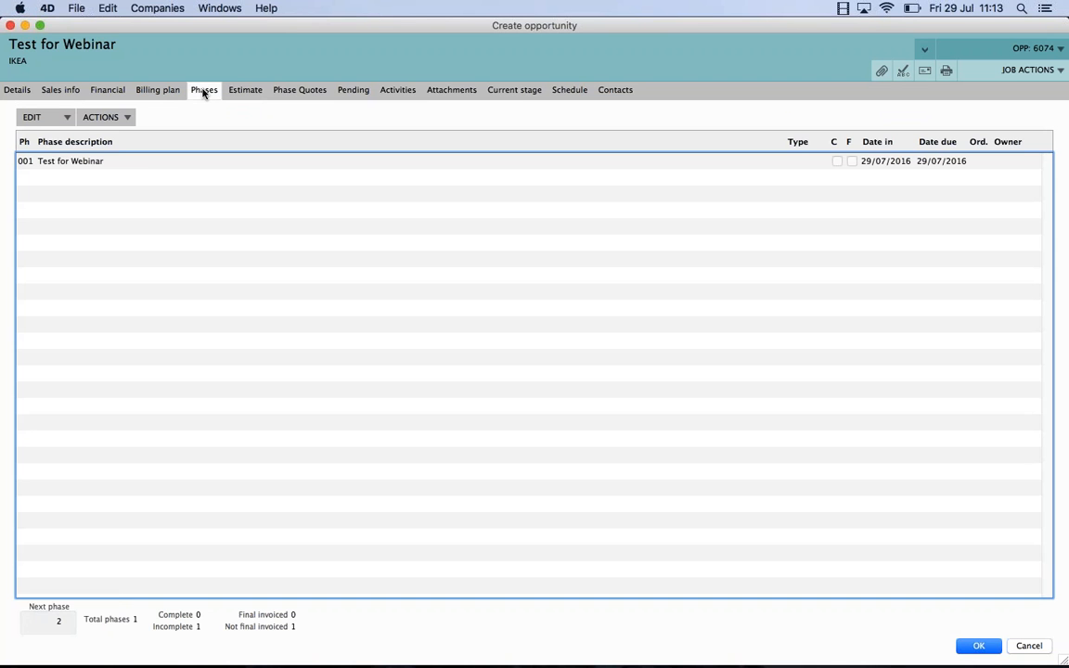
Examine the details of the opportunity's first phase and return to its list of phases.
left_click(133, 165)
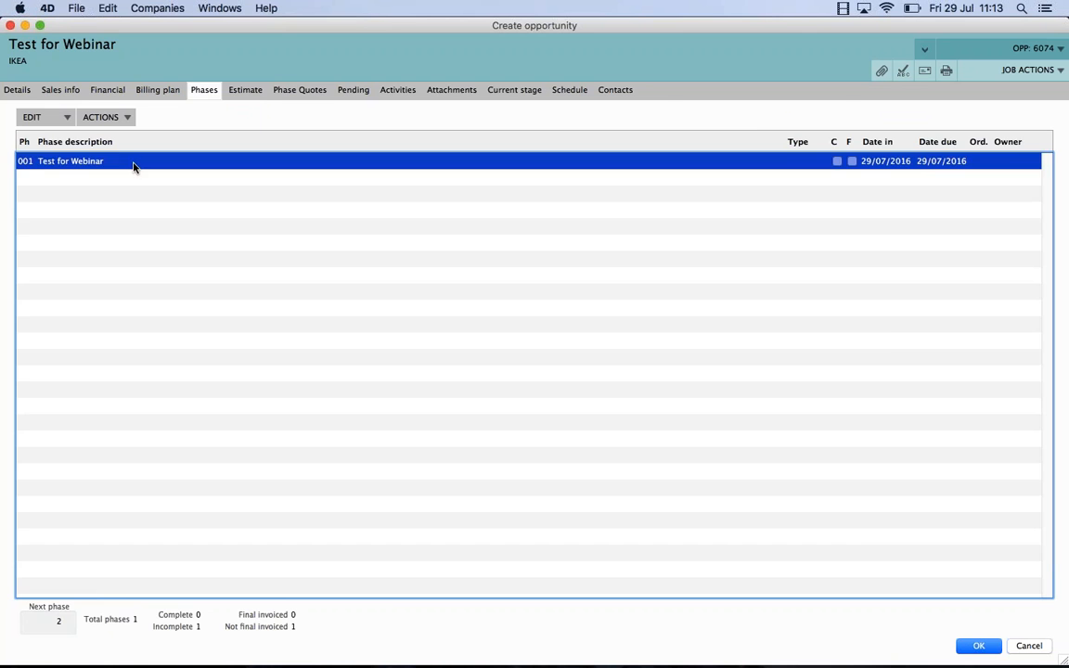
double_click(133, 165)
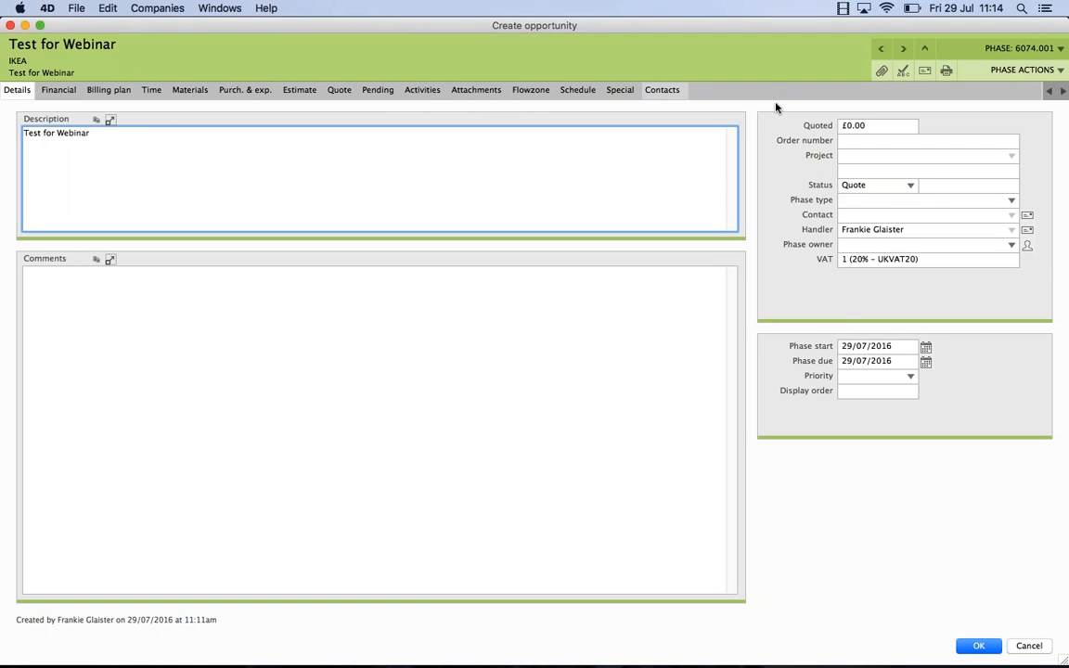
left_click(926, 51)
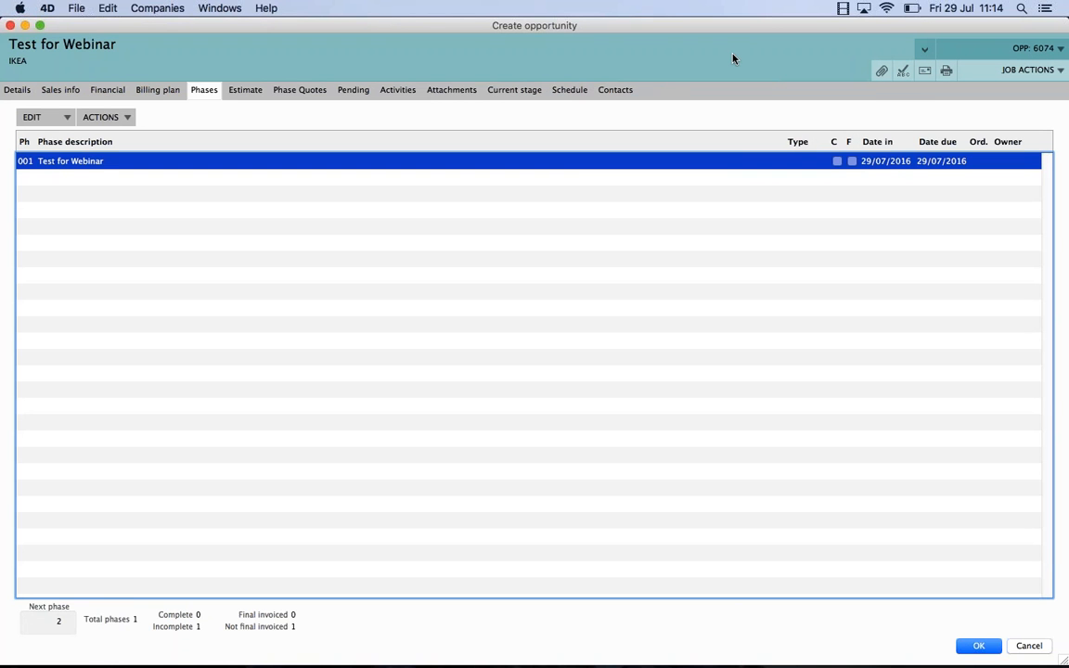
Change the first phase's description to "Design", leave its phase type blank, and save the phase.
double_click(560, 163)
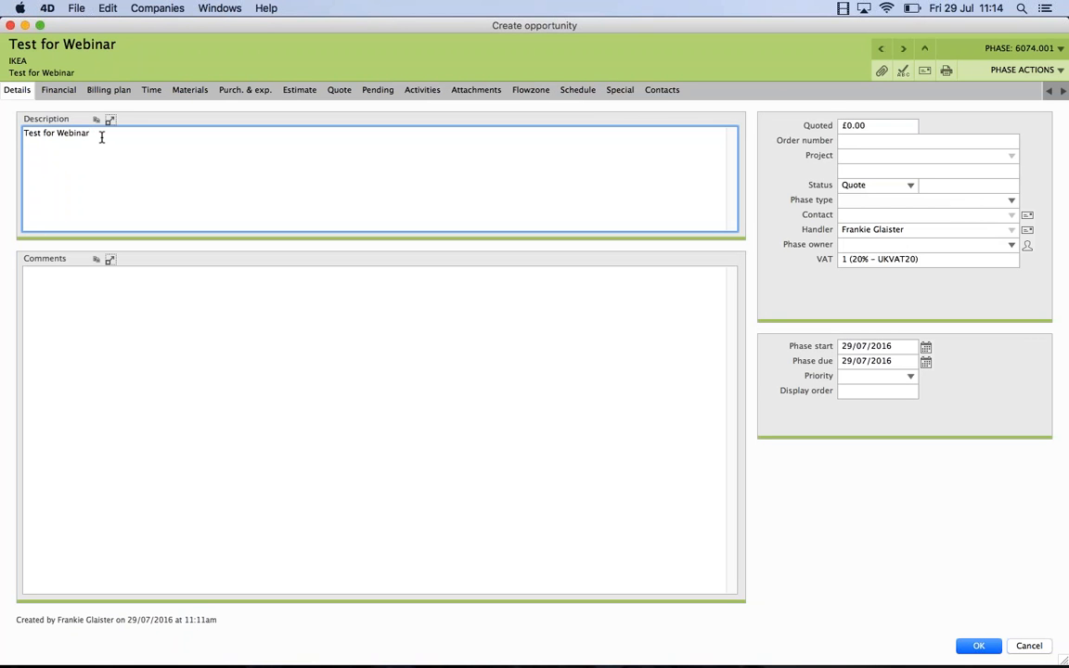
left_click_drag(102, 136, 2, 128)
type("Design")
left_click(988, 201)
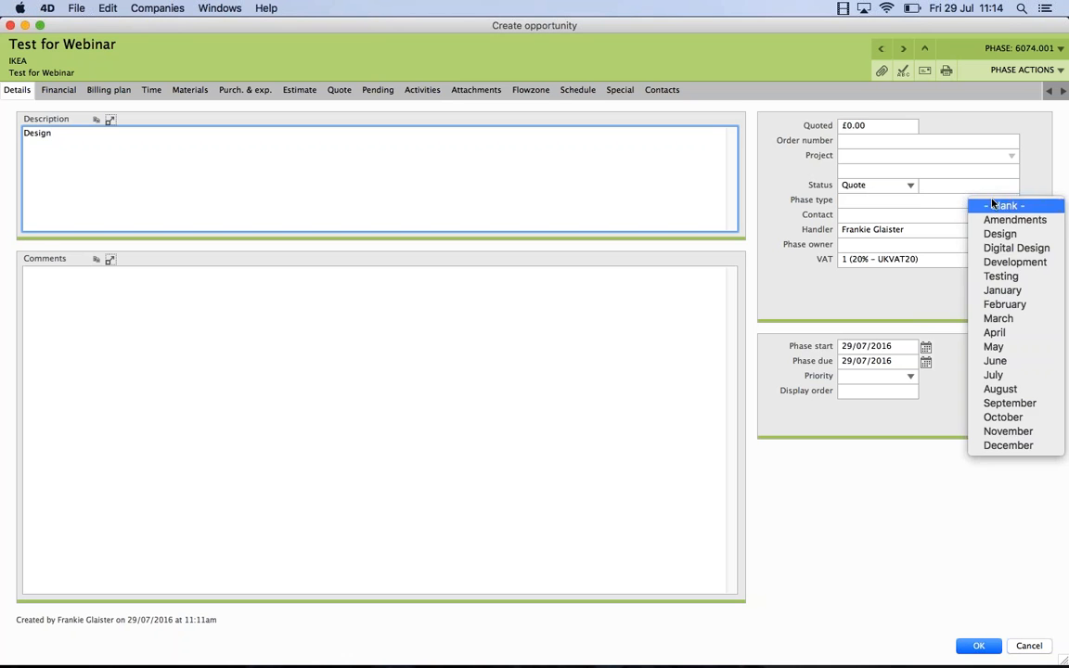
left_click(992, 204)
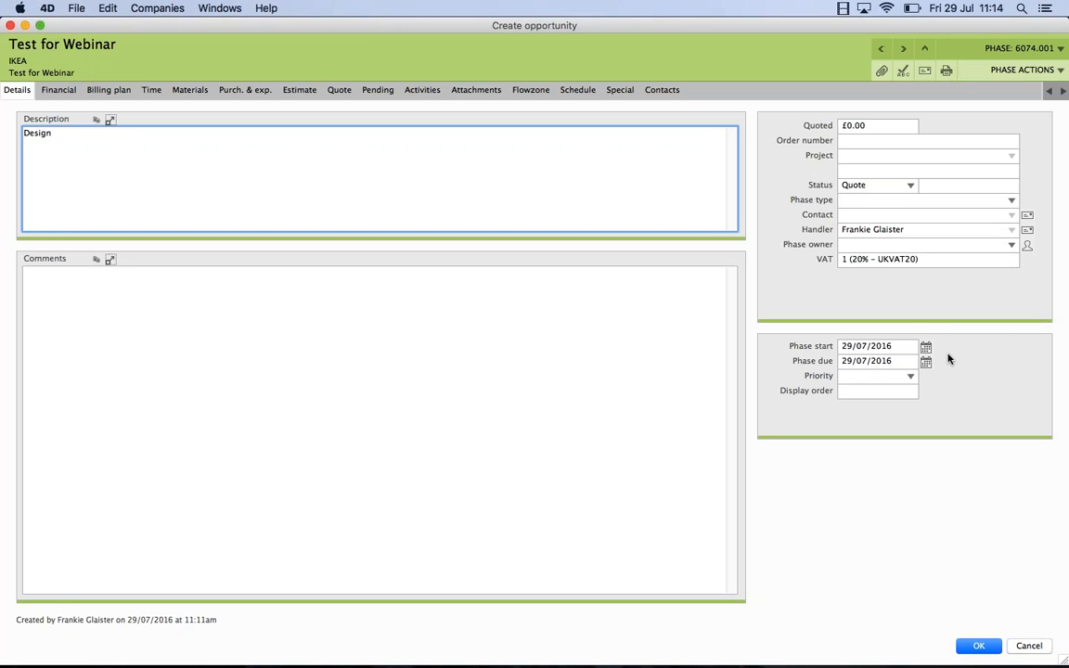
left_click(976, 646)
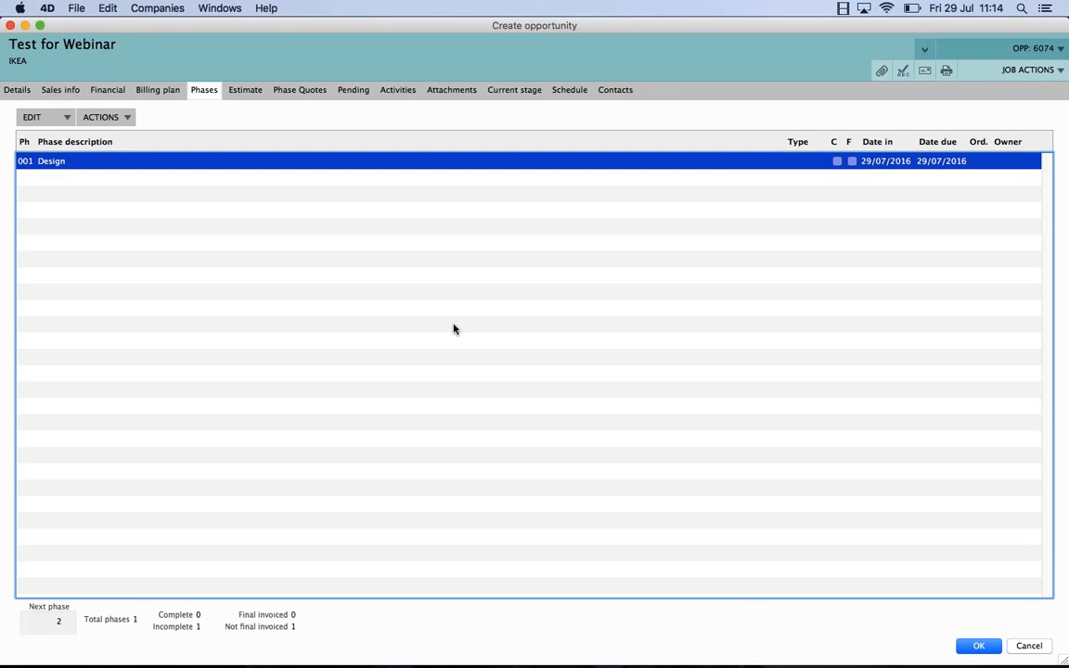
Add a second phase to the opportunity with the description "Artwork" and save it.
left_click(66, 118)
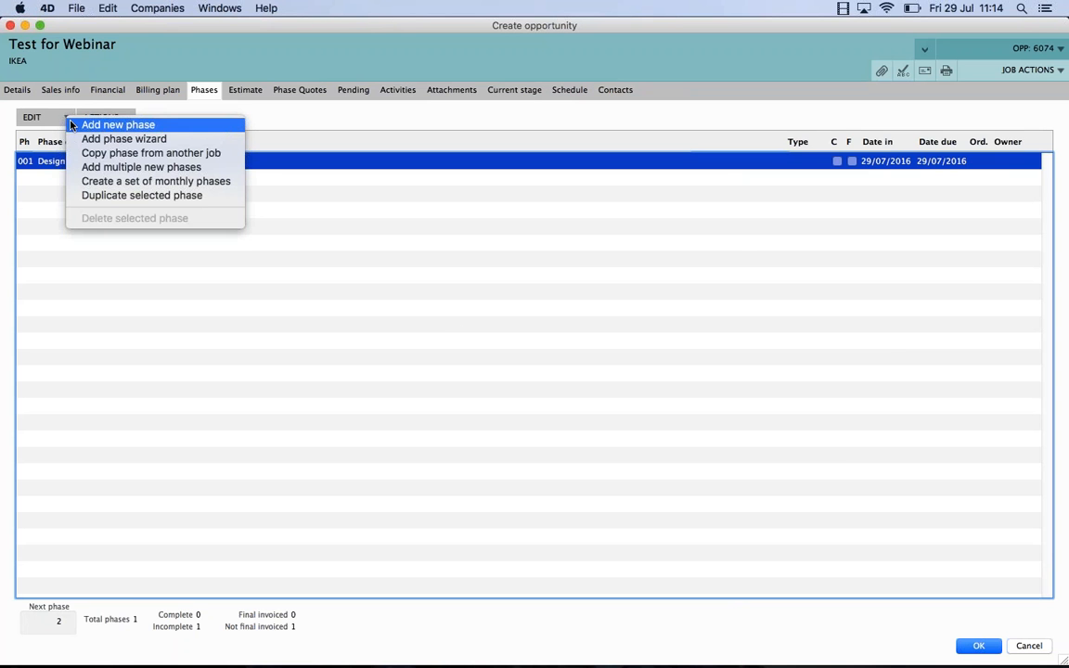
left_click(81, 127)
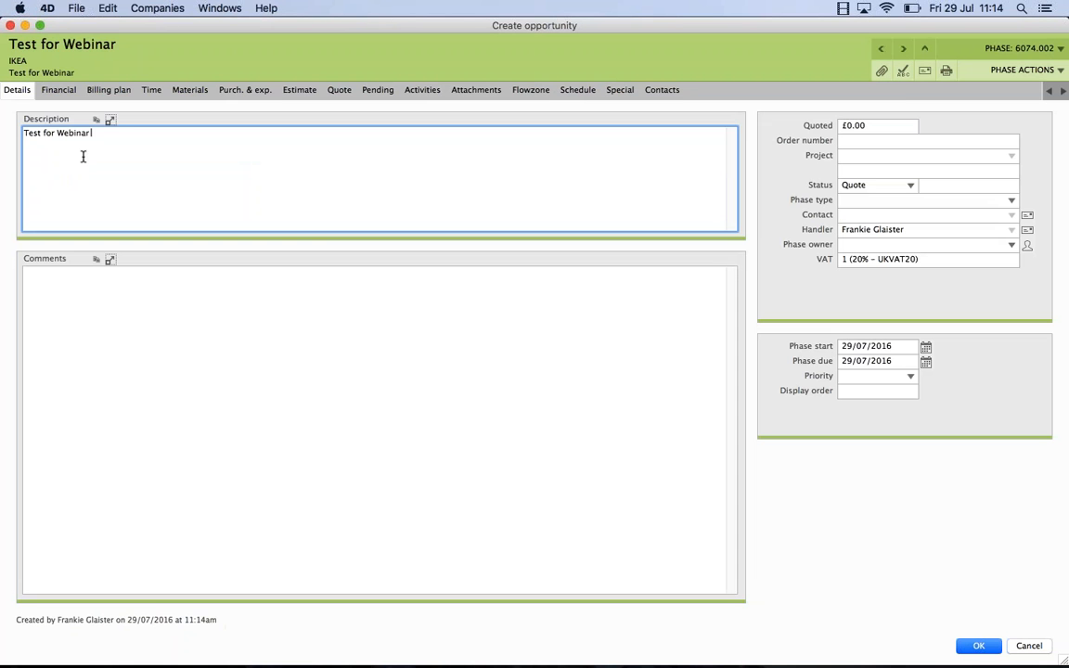
triple_click(92, 135)
key("BackSpace")
type("Artwork")
left_click(978, 645)
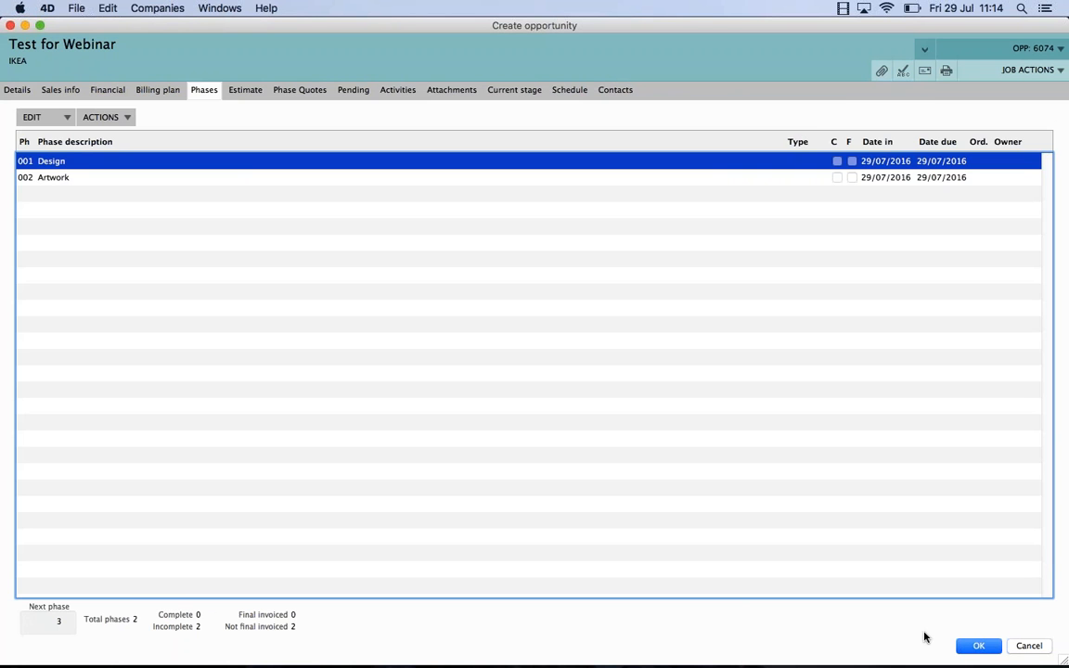
Add a third phase to the opportunity with the description "Production" and save it.
left_click(79, 196)
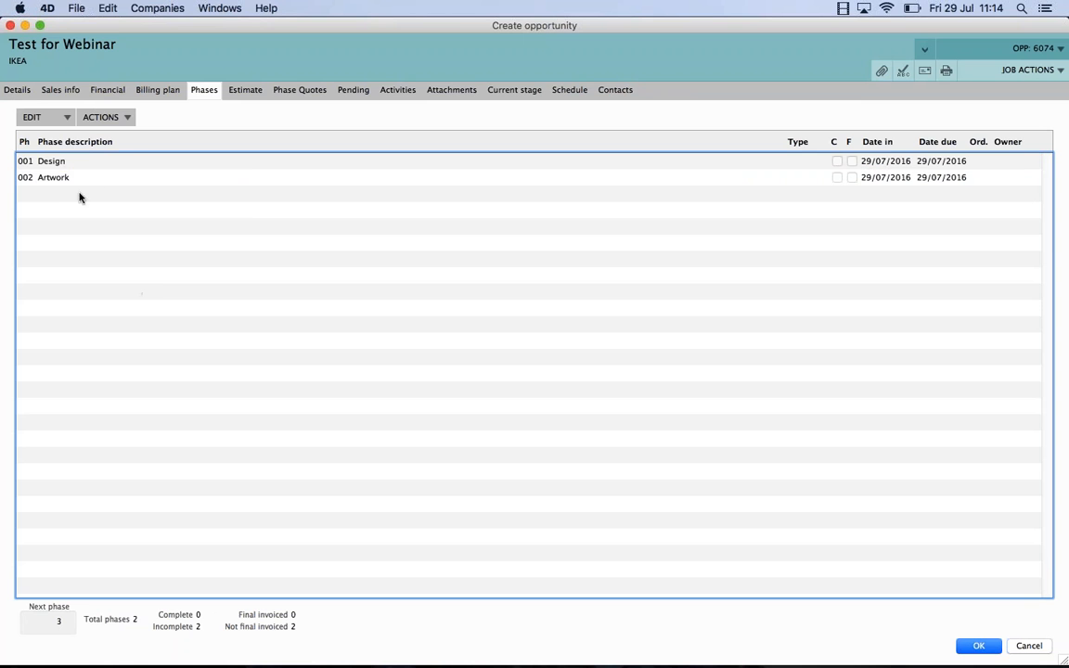
left_click(63, 121)
left_click(88, 124)
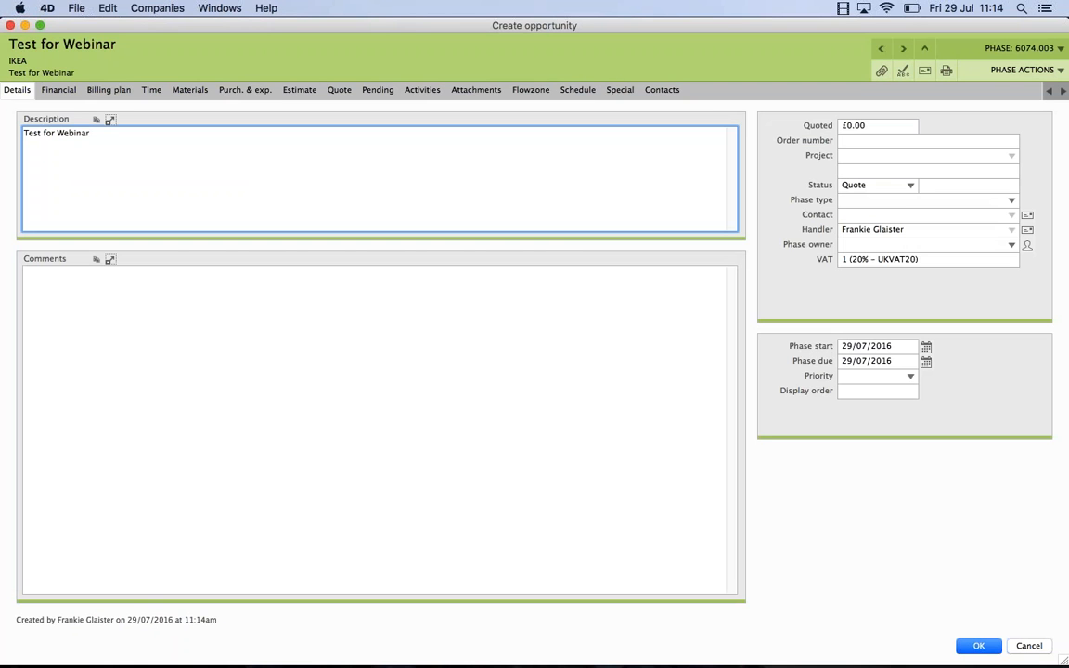
left_click_drag(90, 121, 22, 120)
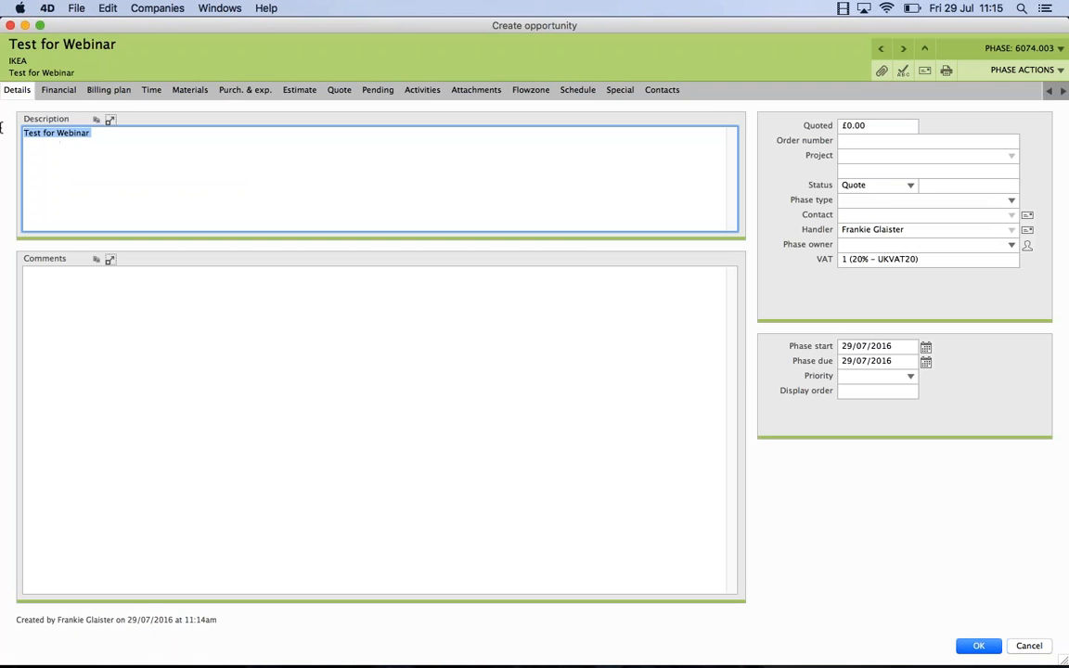
key("BackSpace")
type("Production")
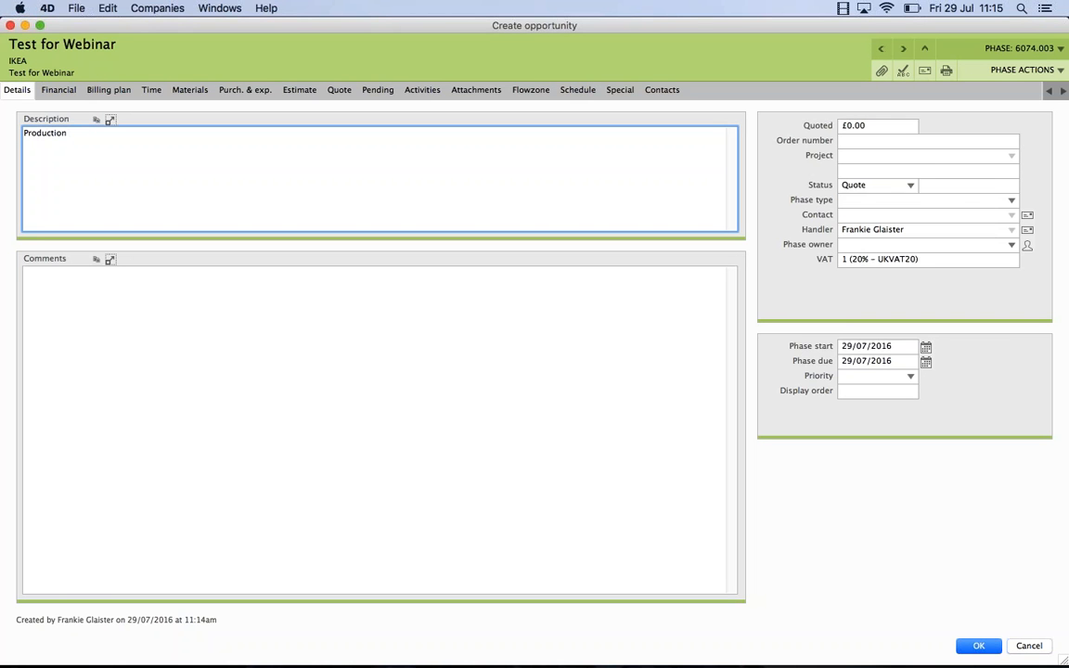
left_click(977, 644)
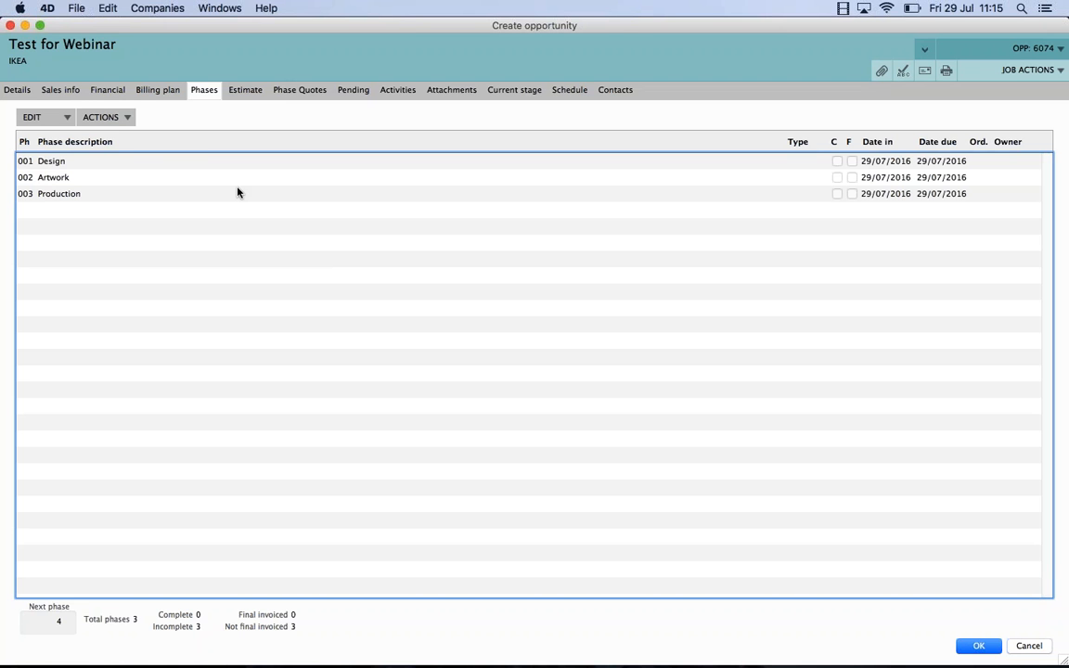
Estimate 3 hours of Account Manager time in the Design phase's time estimate.
left_click(158, 163)
double_click(158, 162)
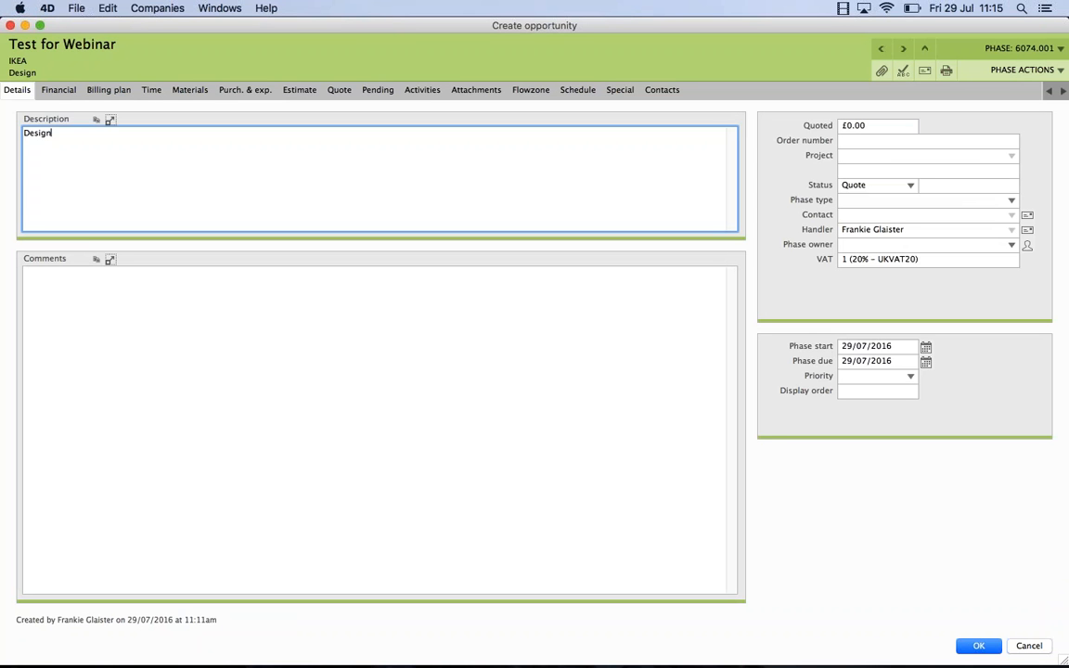
left_click(300, 91)
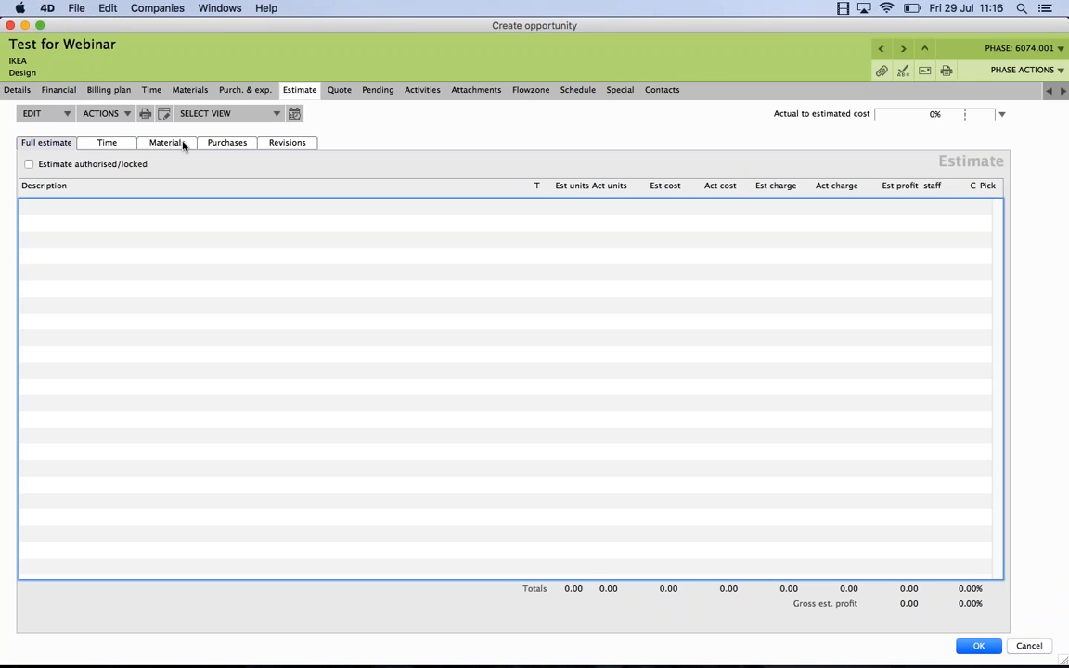
left_click(108, 144)
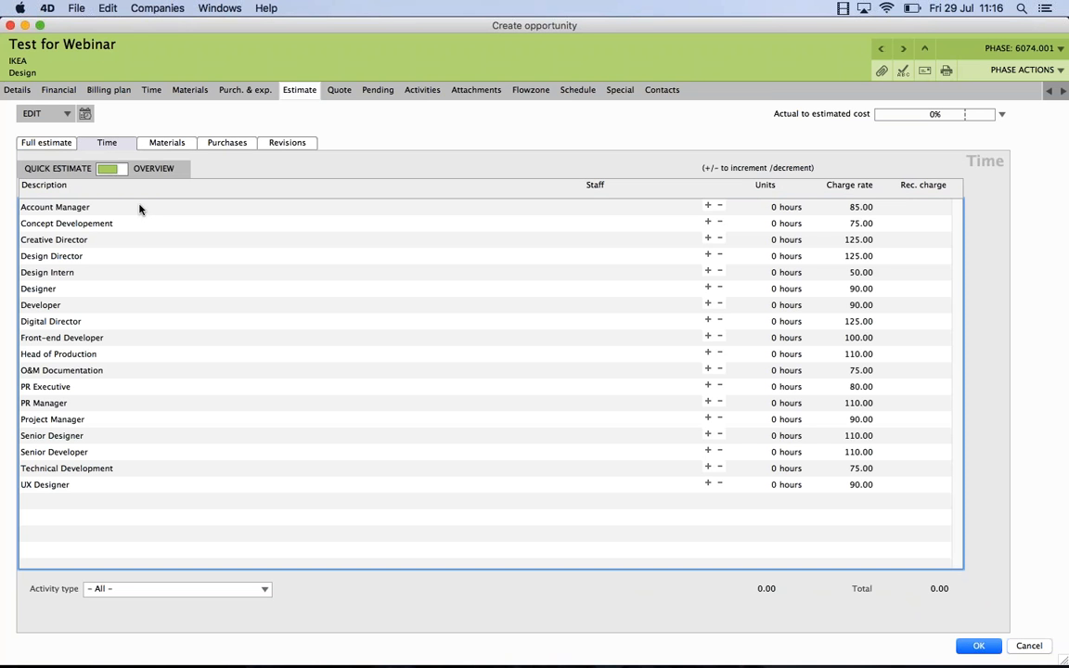
left_click(709, 206)
left_click(709, 206)
left_click(709, 206)
left_click(709, 206)
left_click(709, 206)
left_click(708, 206)
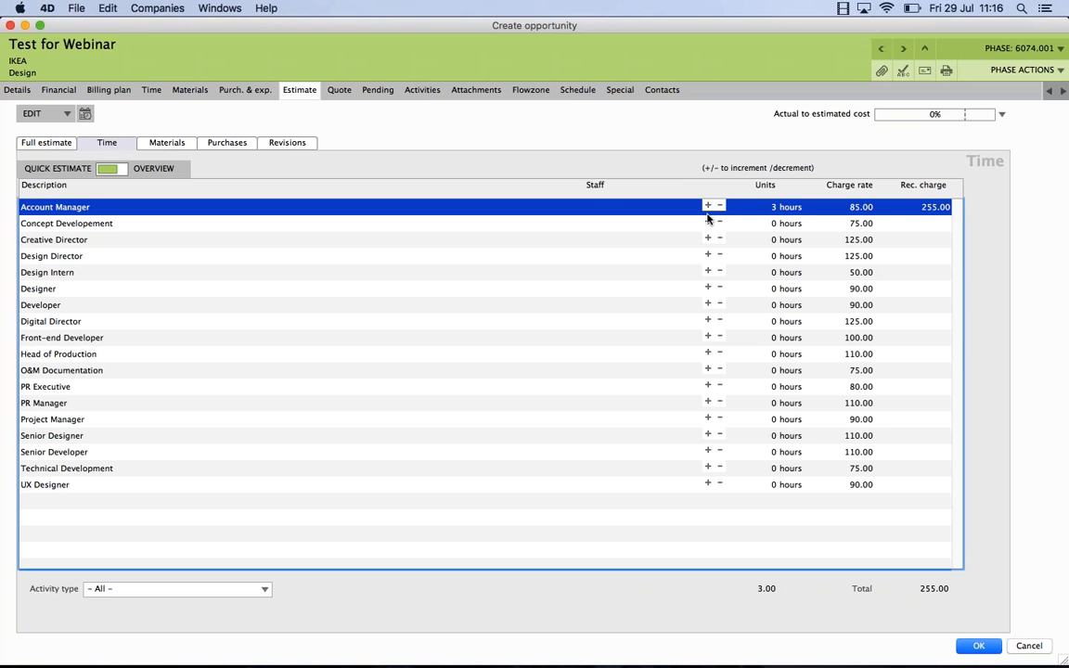
Set the Creative Director's estimated time for the Design phase to 50 hours.
double_click(687, 243)
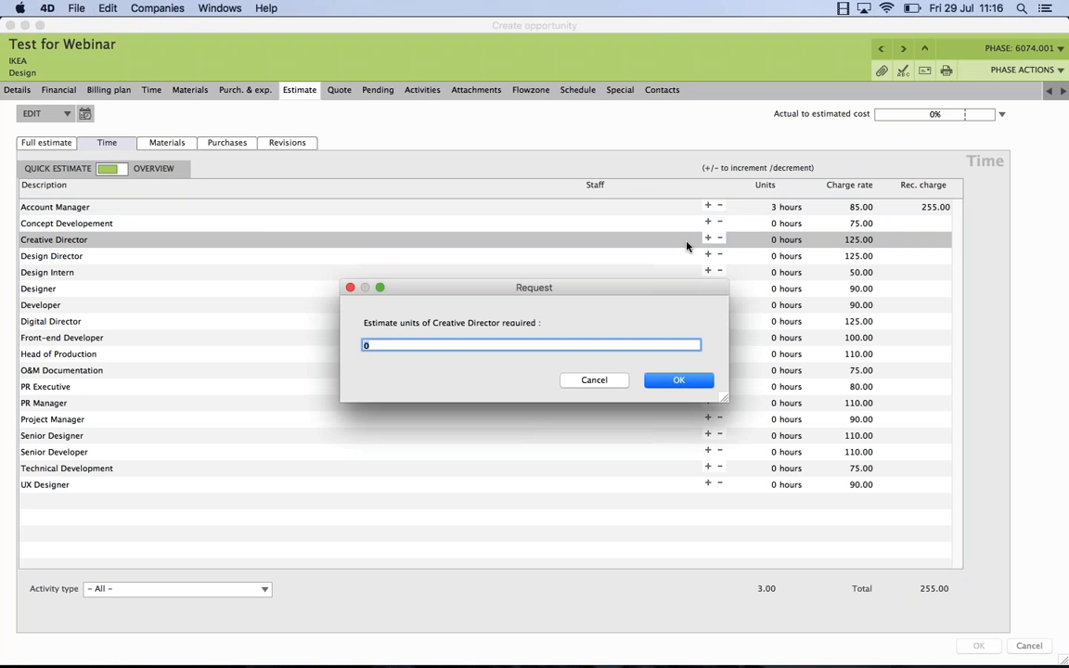
type("50")
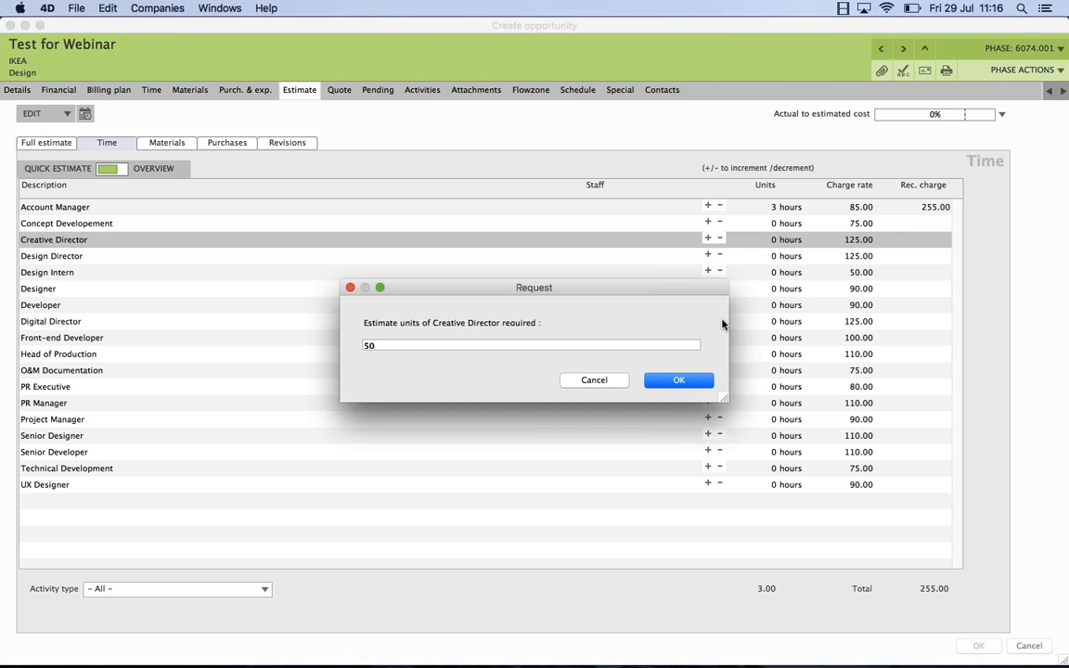
left_click(664, 380)
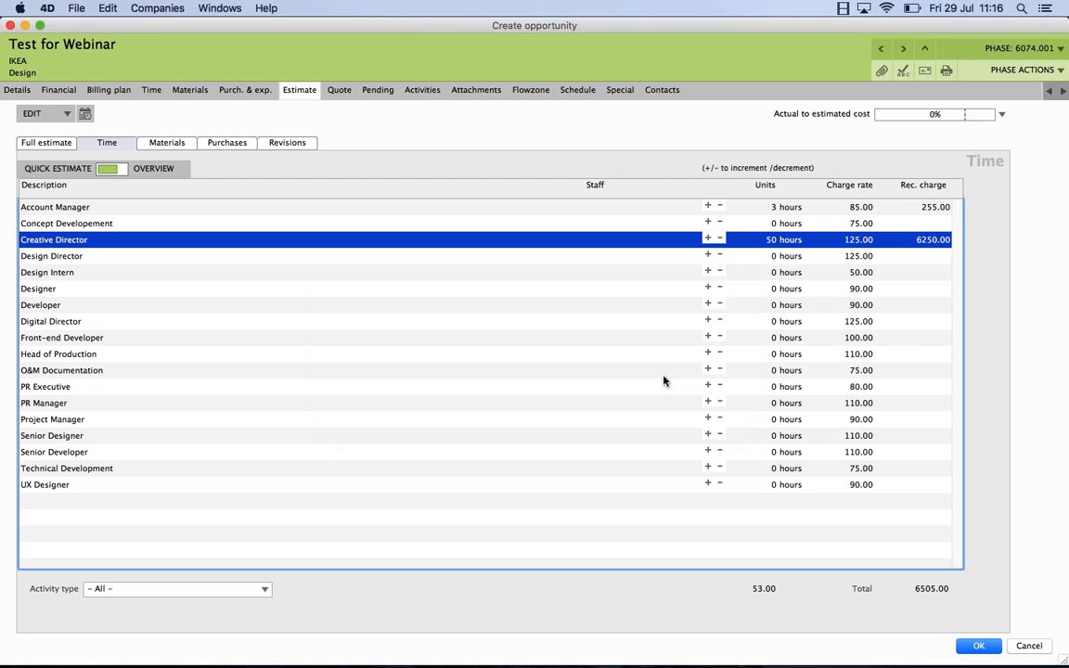
Reduce the Creative Director's estimated time in the Design phase to 47 hours.
left_click(719, 239)
left_click(719, 240)
left_click(720, 239)
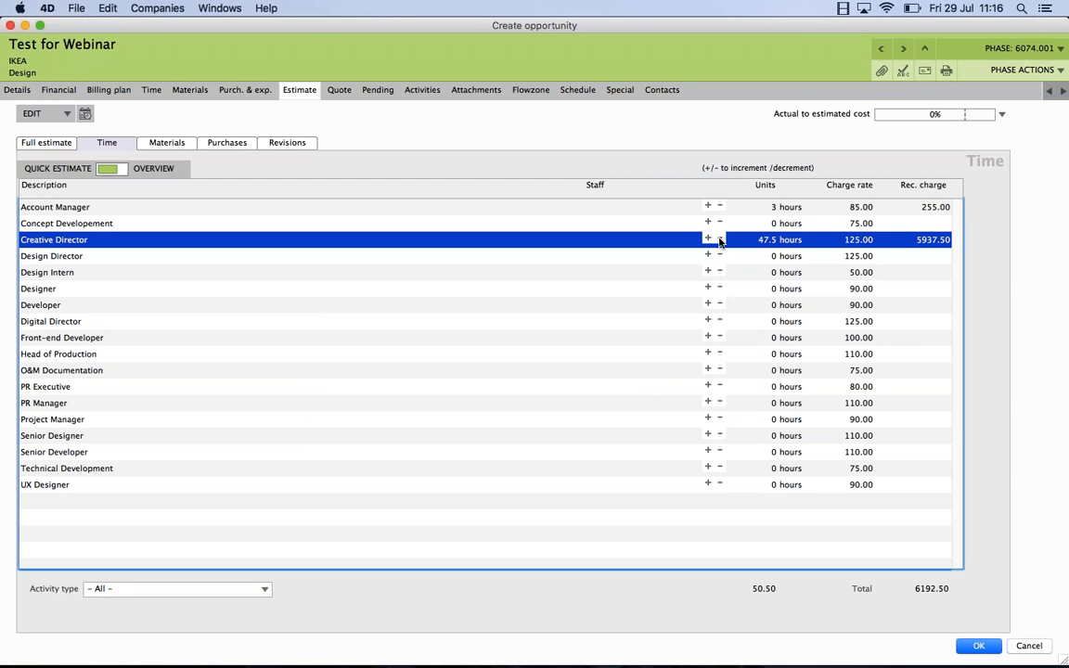
left_click(720, 240)
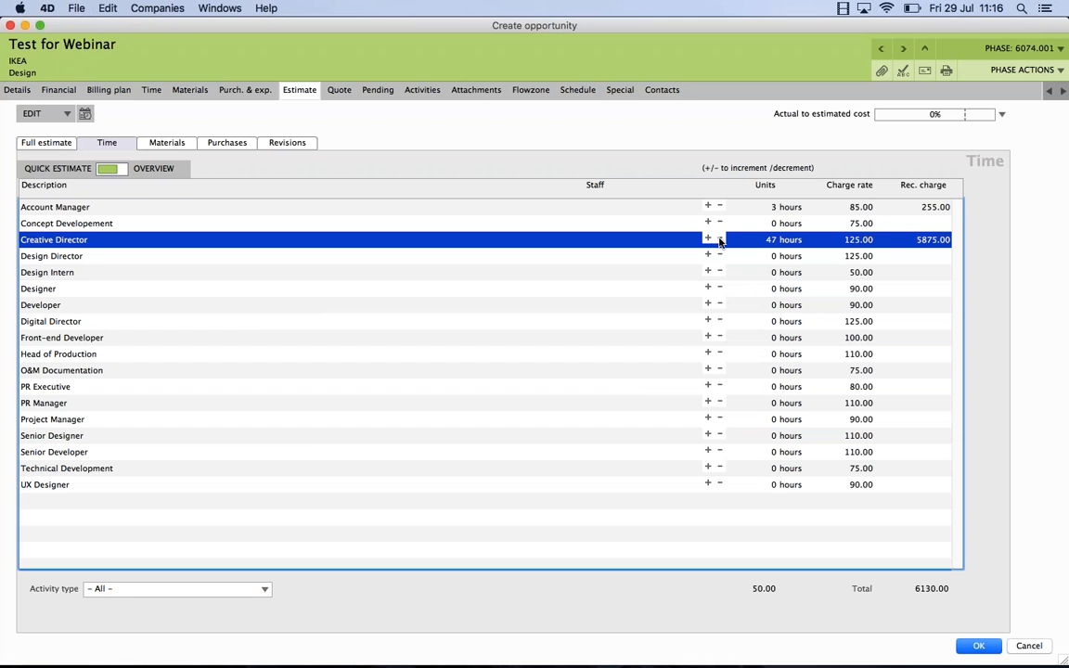
Estimate 3 hours of Developer time in the Design phase.
left_click(707, 304)
left_click(707, 304)
left_click(707, 304)
left_click(706, 304)
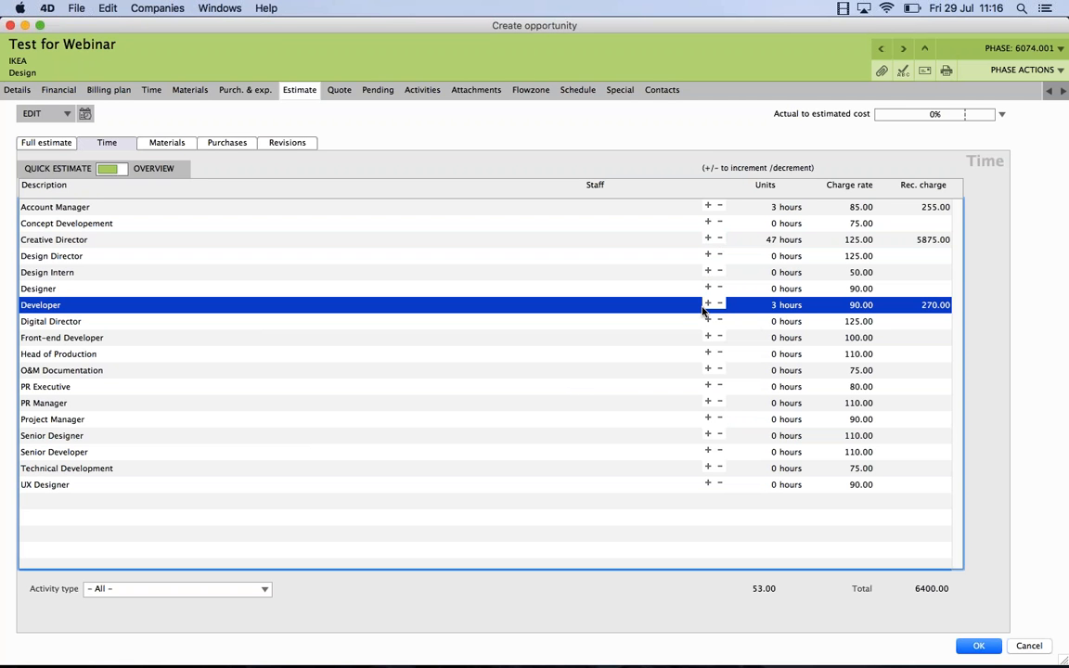
Go to the Artwork phase and set the Creative Director's estimated time to 30 hours.
left_click(905, 53)
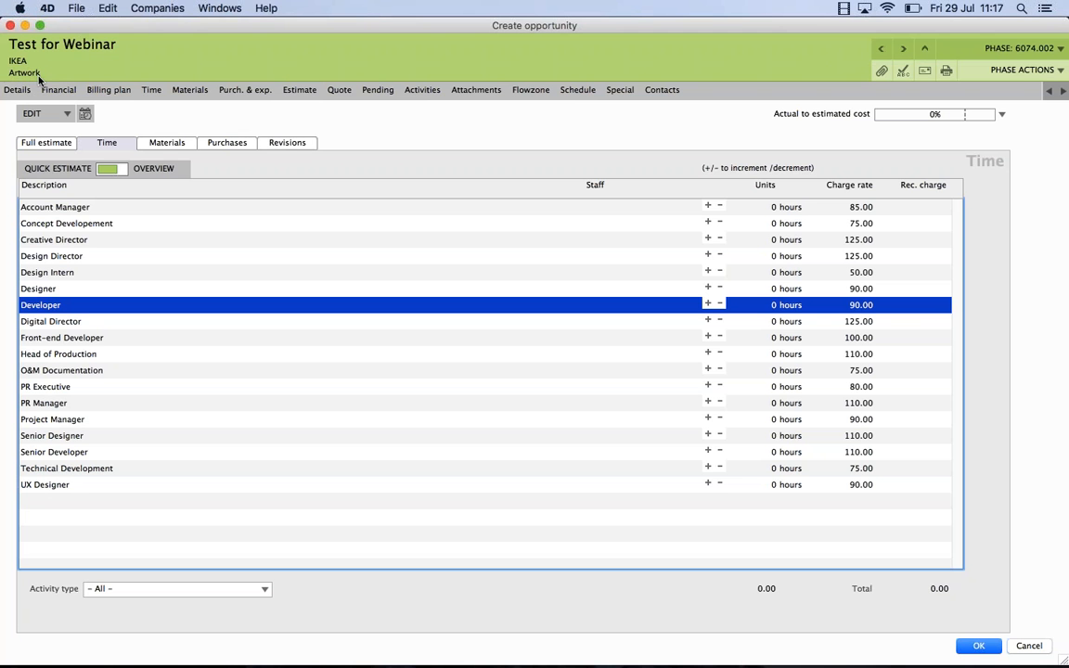
double_click(685, 240)
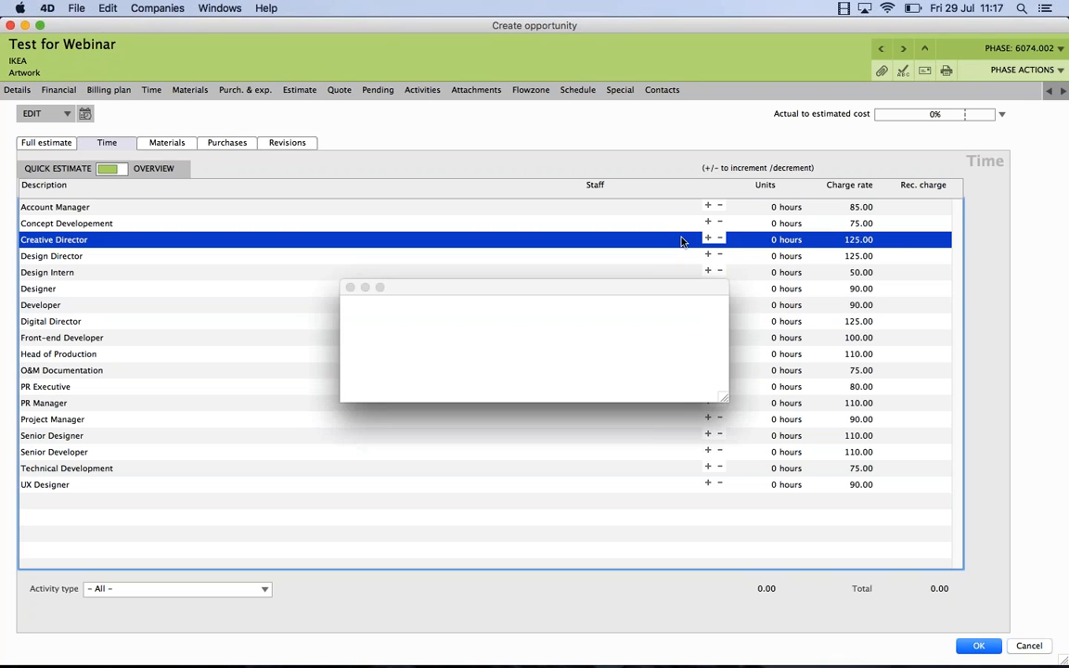
type("30")
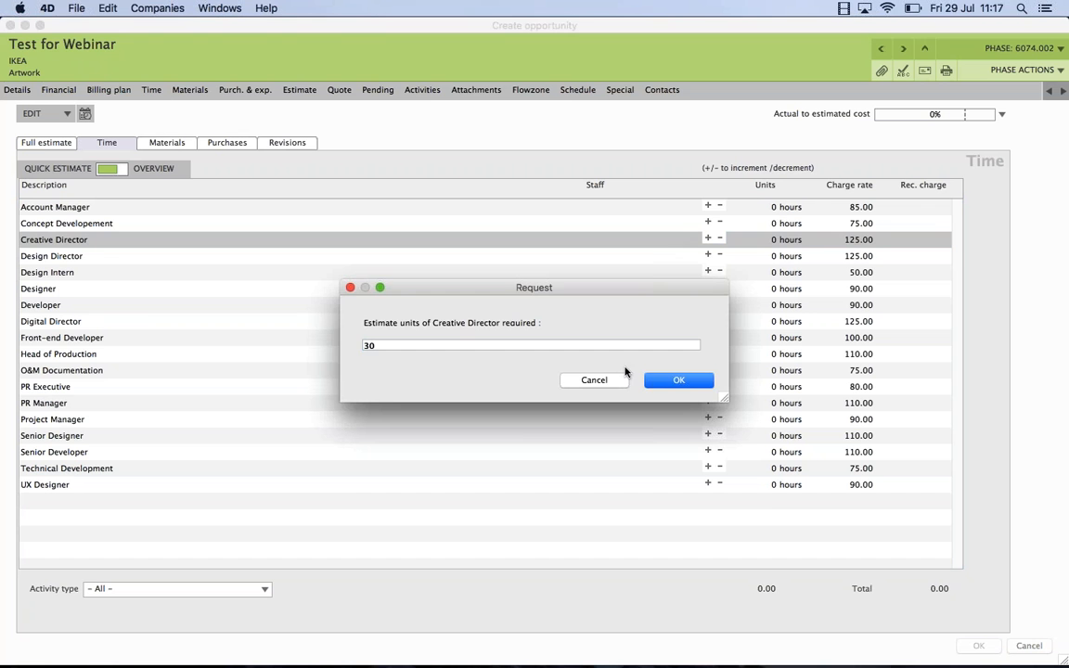
left_click(678, 379)
Estimate 4 hours of PR Executive time in the Artwork phase.
left_click(707, 389)
left_click(707, 386)
left_click(707, 386)
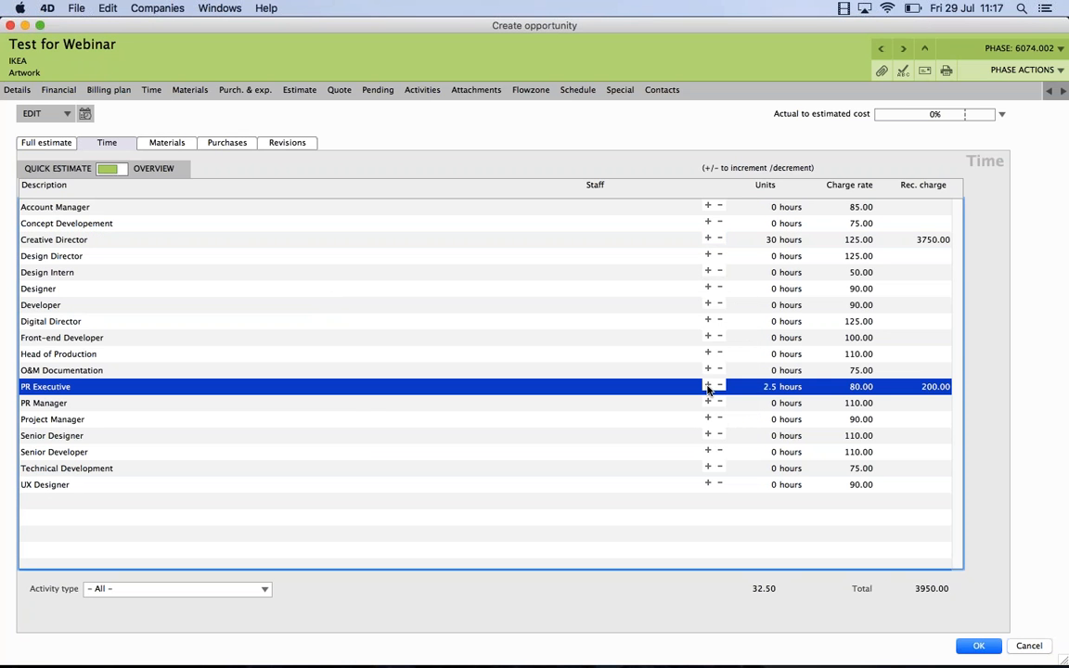
left_click(706, 386)
left_click(707, 386)
Estimate 4 hours of Senior Designer time in the Artwork phase.
left_click(707, 435)
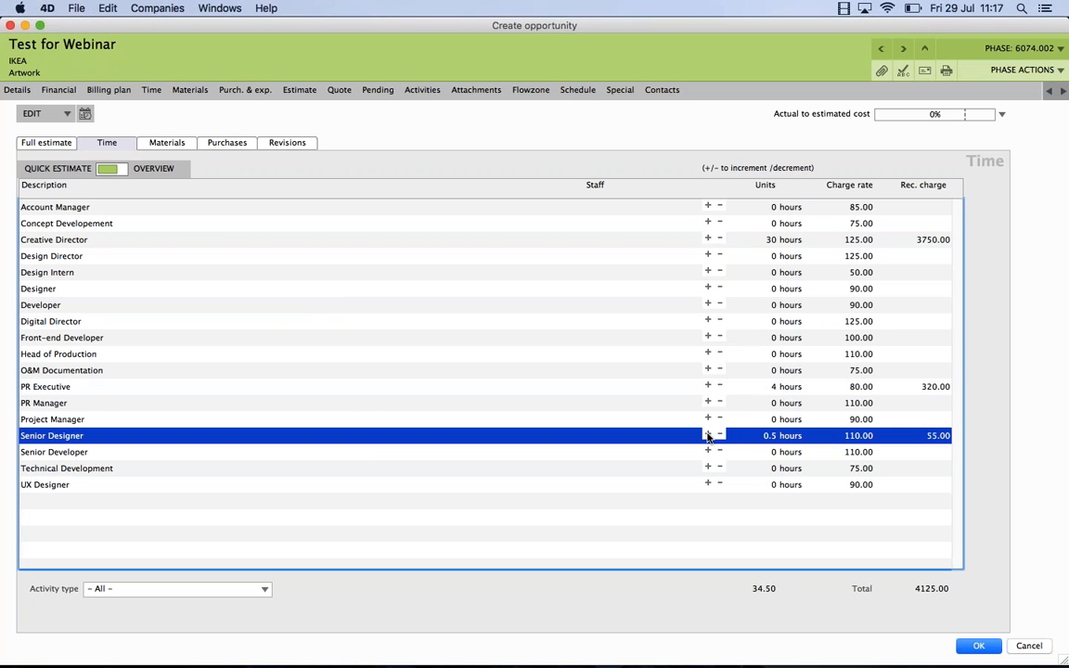
left_click(707, 435)
left_click(706, 435)
left_click(707, 435)
Go to the Production phase and start adding a purchase estimate.
left_click(904, 50)
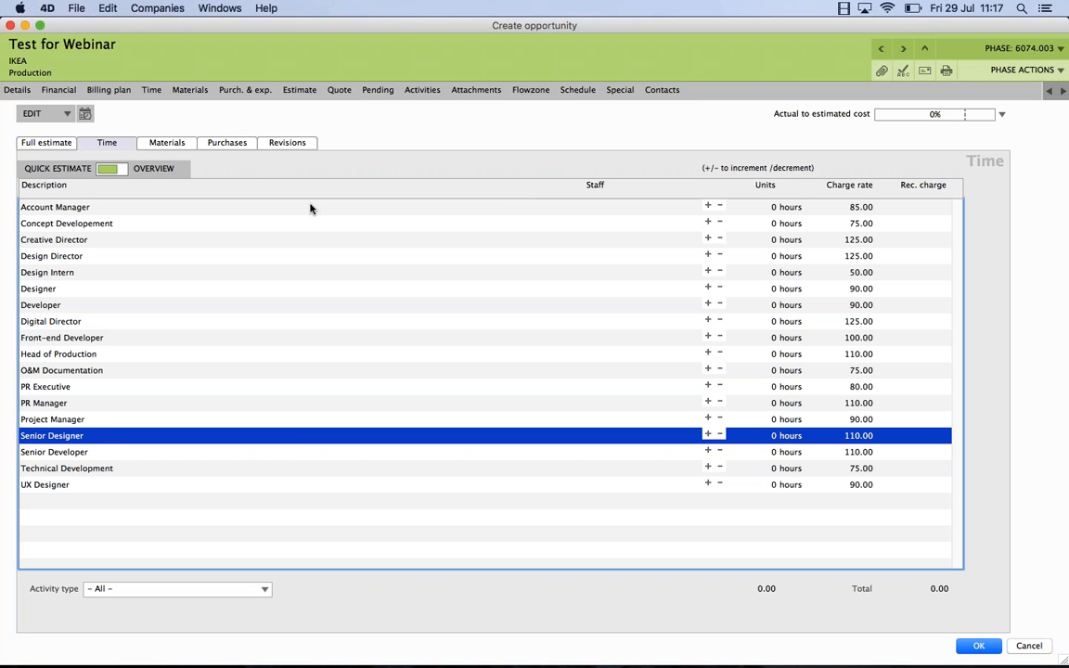
left_click(222, 145)
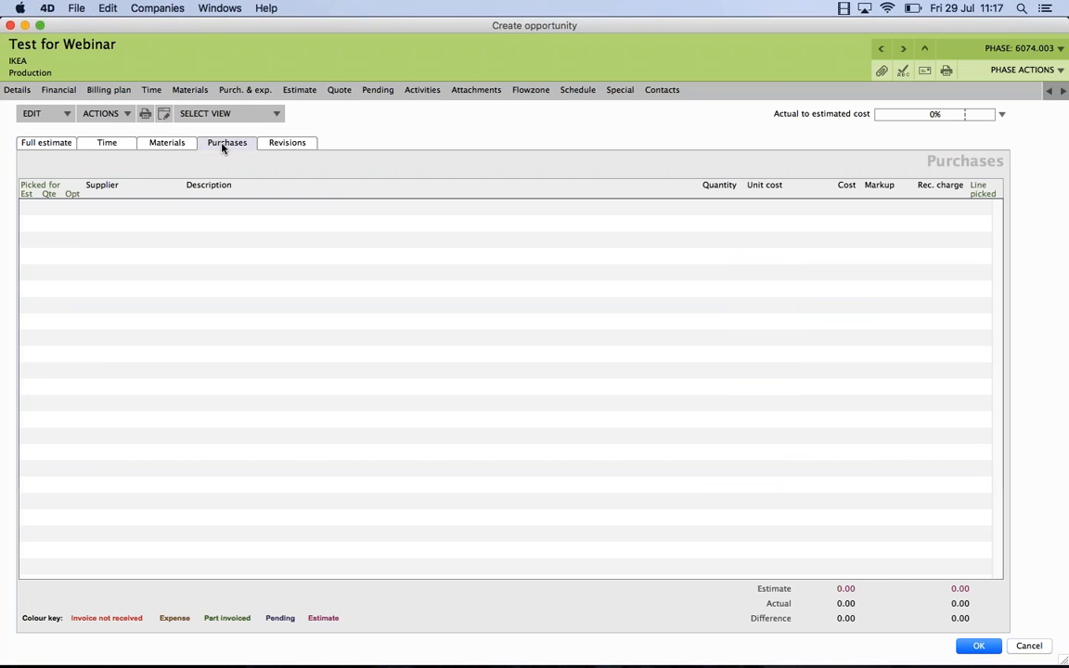
left_click(67, 114)
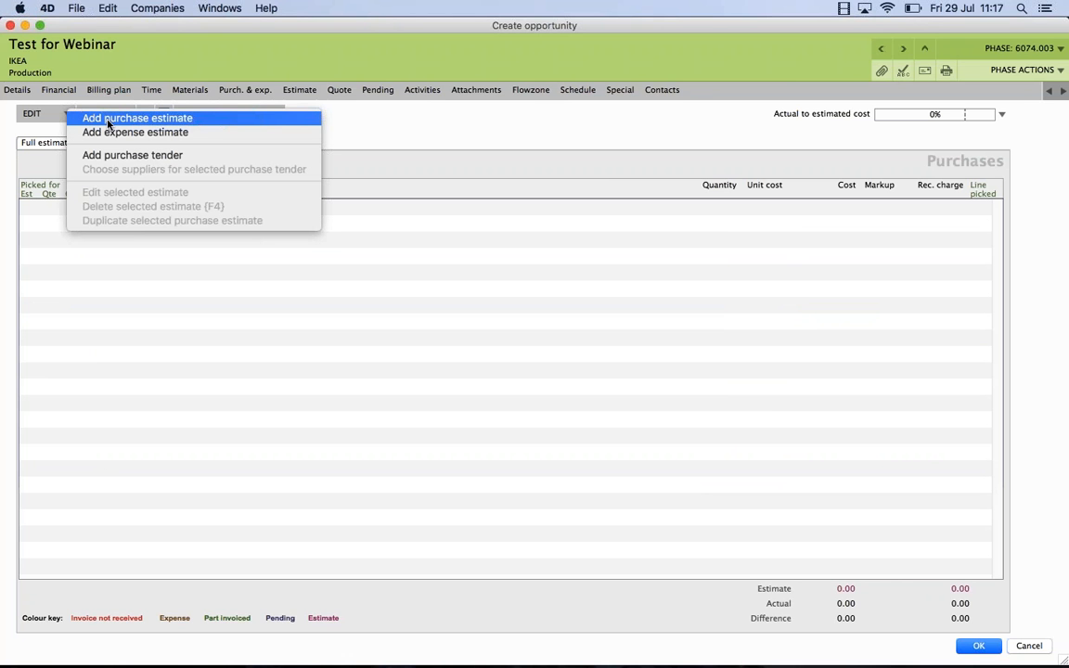
left_click(108, 119)
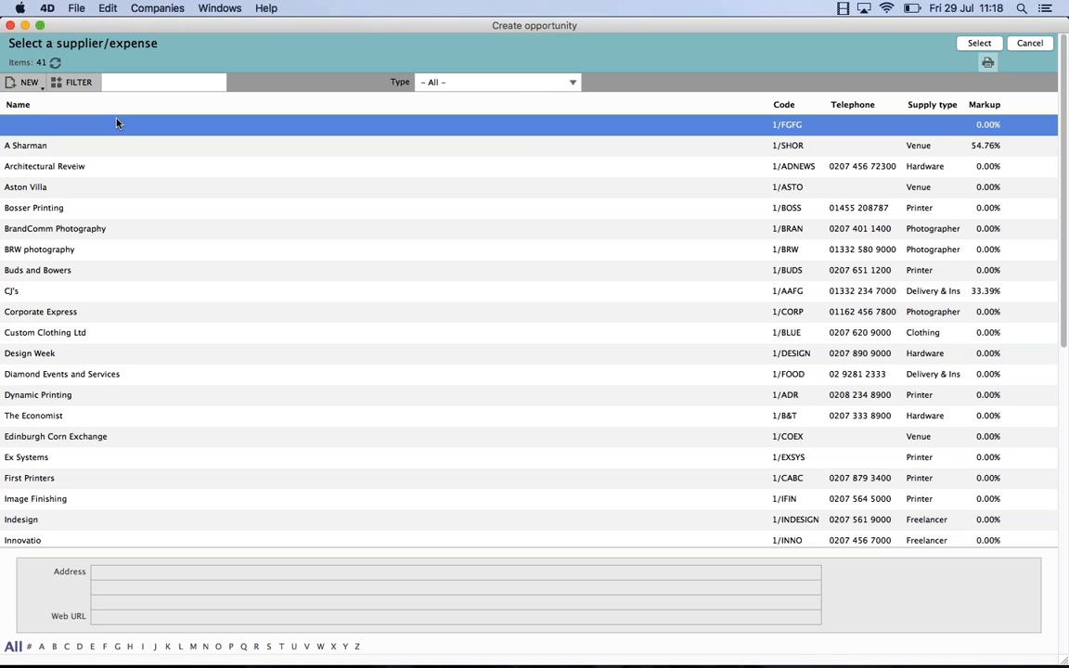
Filter the suppliers to the Printer supply type and select Dynamic Printing for the purchase estimate.
left_click(573, 83)
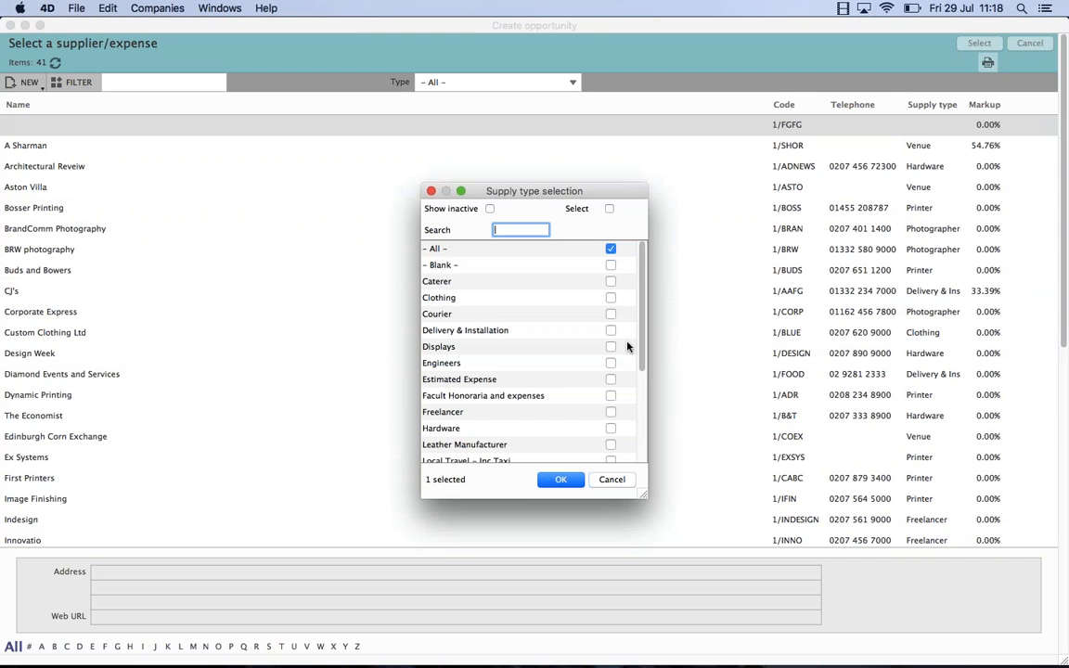
scroll(631, 352, "down", 5)
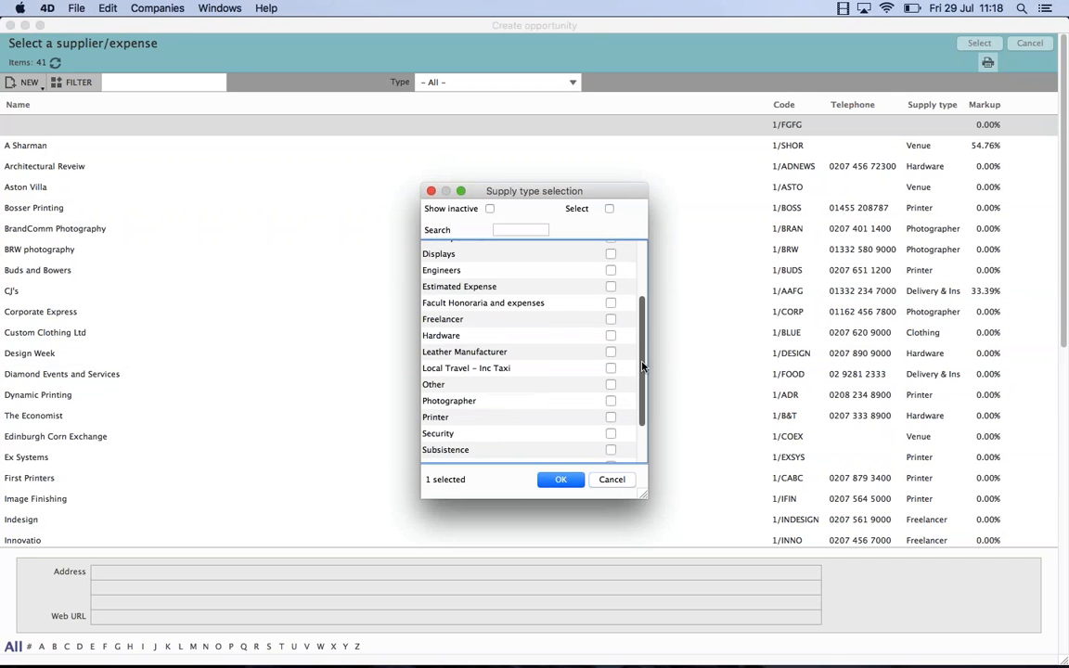
left_click_drag(642, 367, 643, 375)
left_click(610, 400)
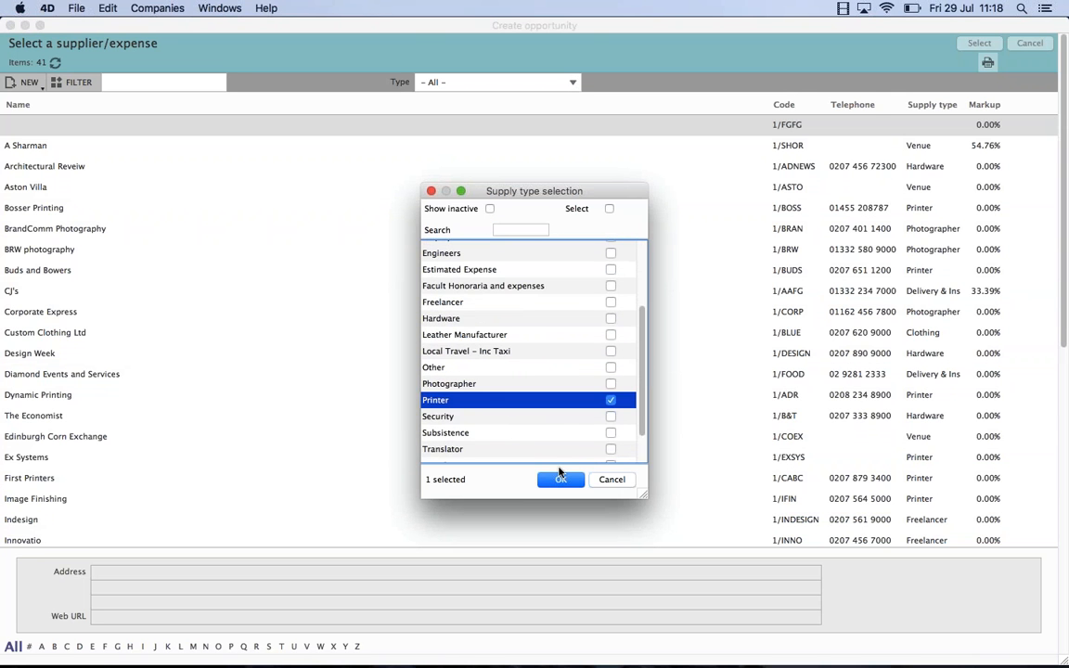
left_click(555, 480)
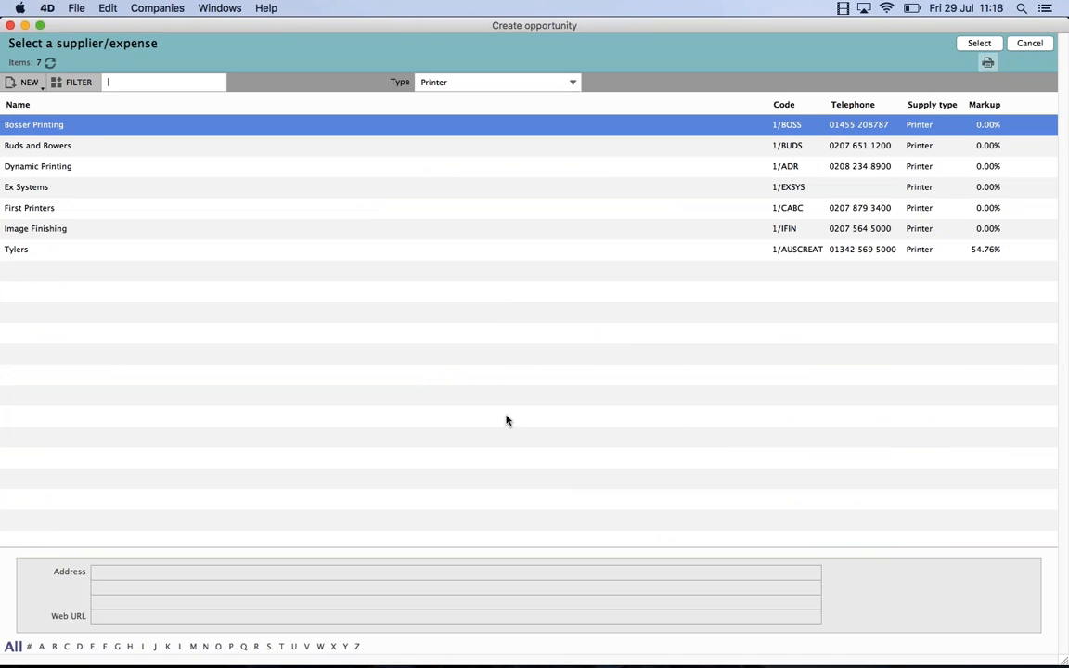
left_click(342, 167)
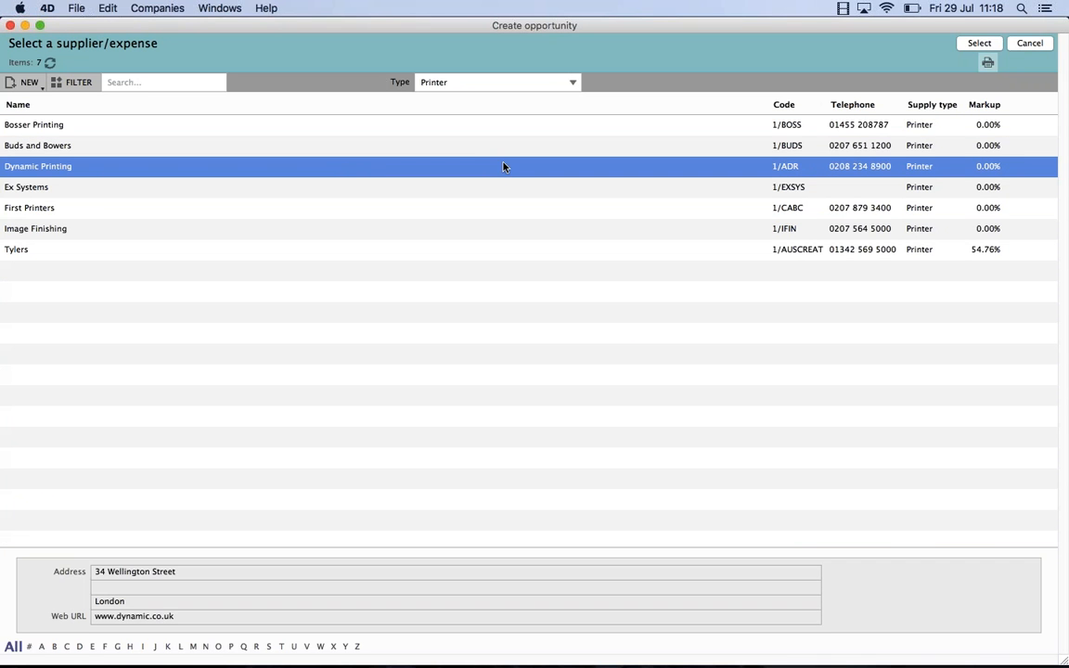
left_click(969, 43)
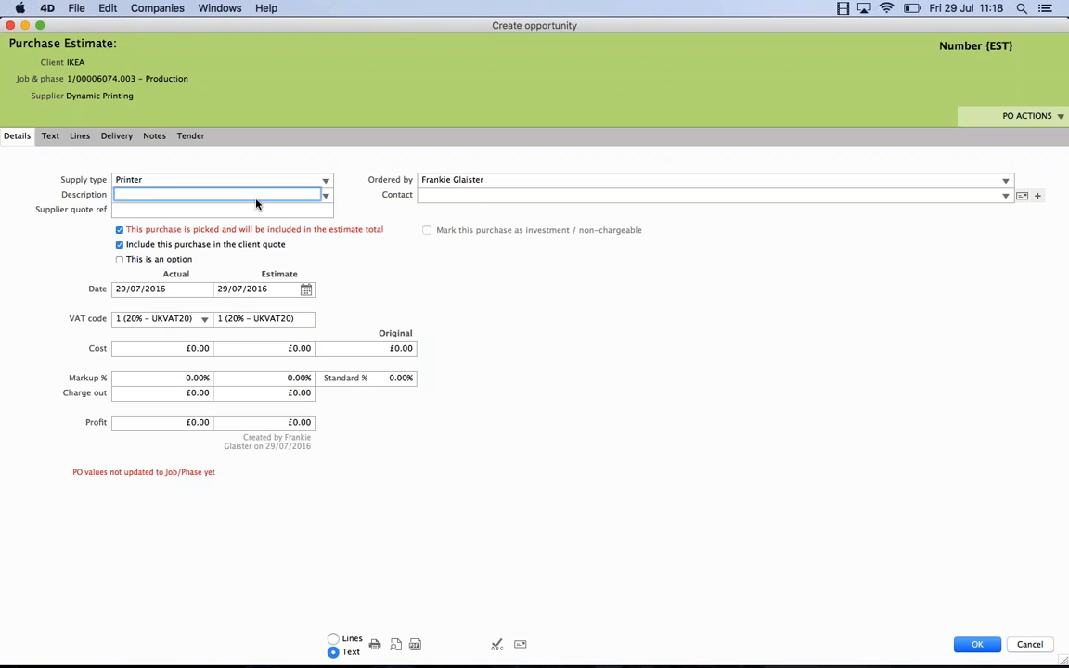
Describe the purchase as "Print for XXXXX" with an estimated cost of £1000 and a 20% markup, and save it.
type("Print for XXXXX")
left_click(309, 348)
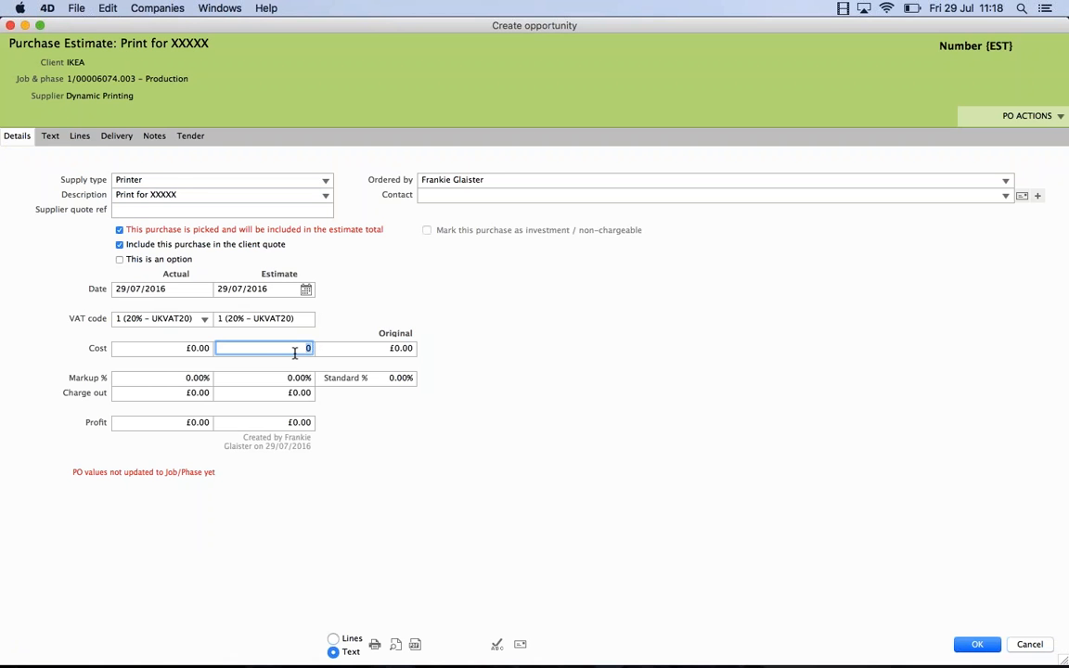
type("1000")
key("Tab")
type("20")
key("Tab")
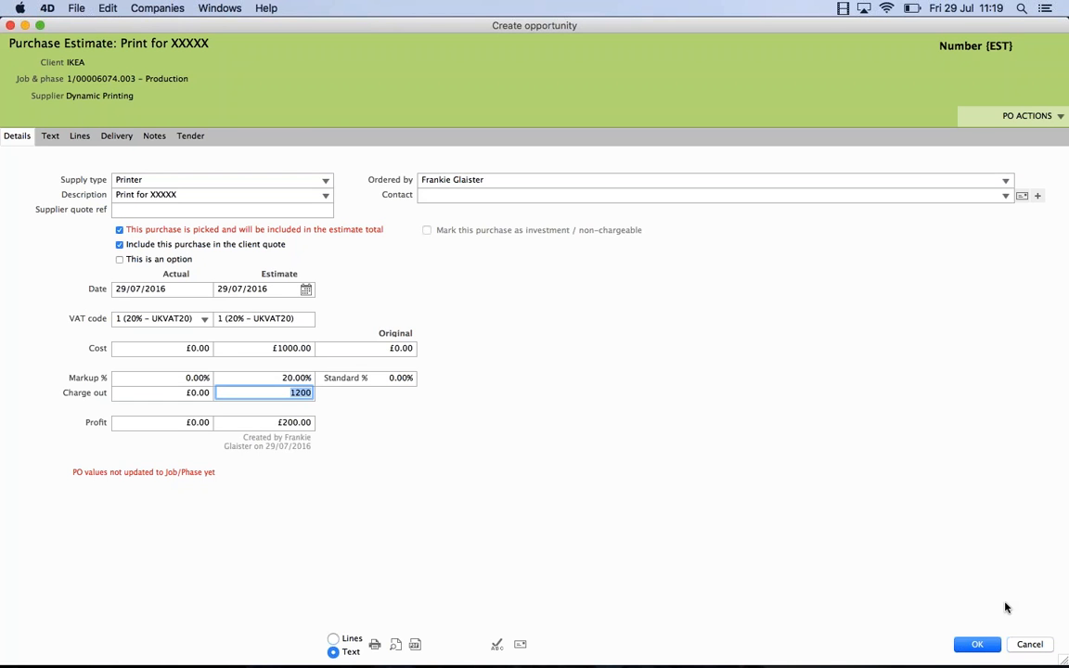
left_click(978, 644)
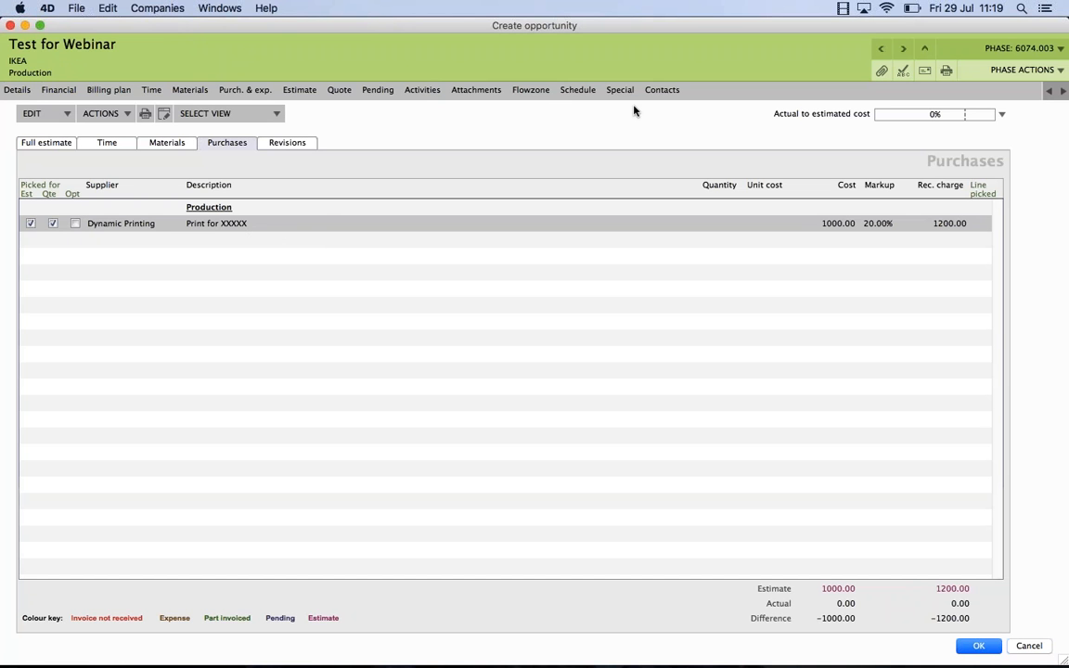
Return to the opportunity level and review its full estimate across all phases, including the materials estimate.
left_click(926, 51)
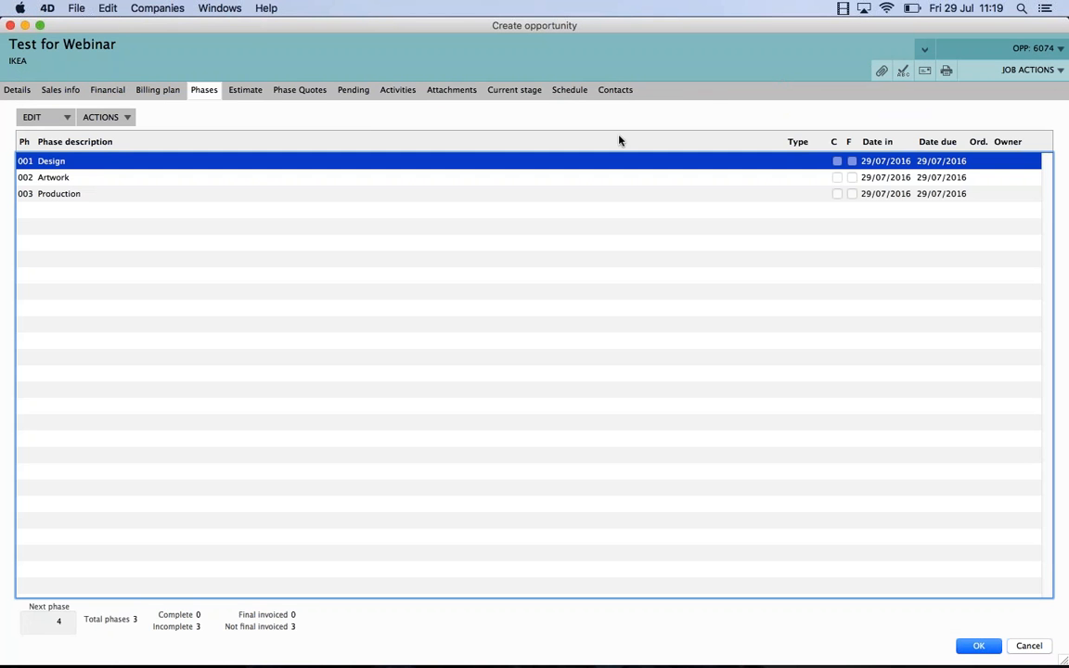
left_click(247, 90)
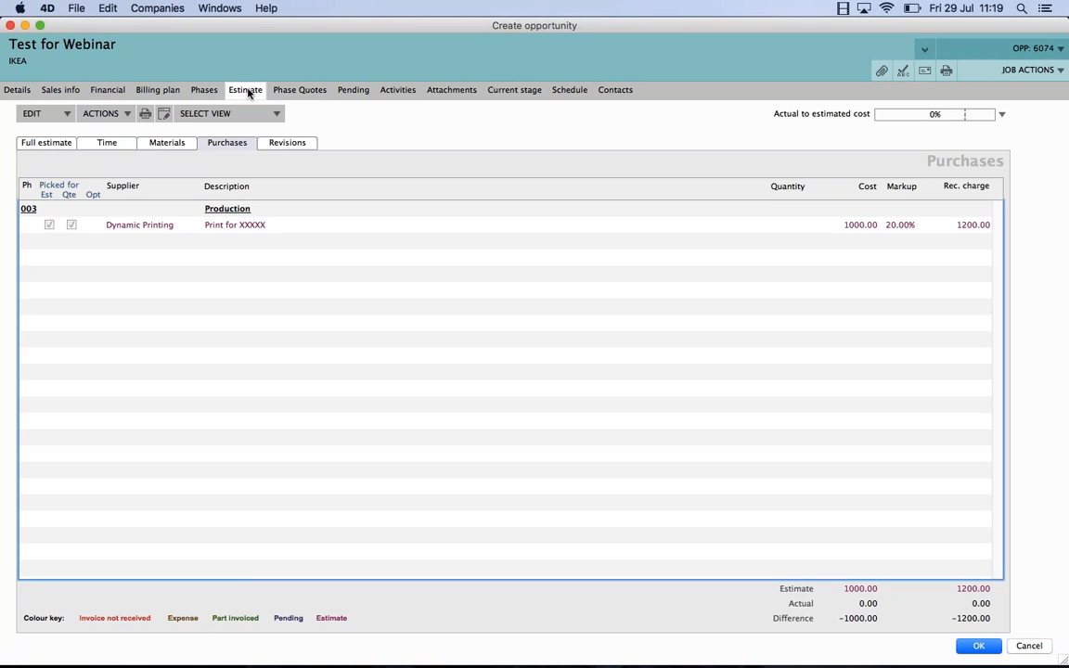
left_click(36, 146)
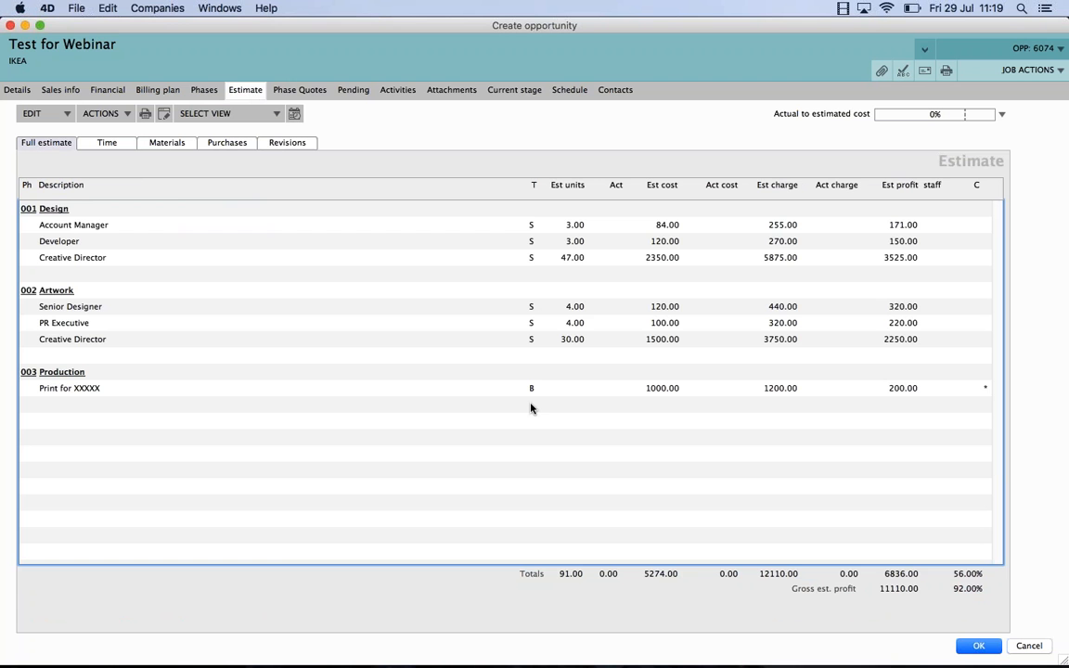
left_click(167, 143)
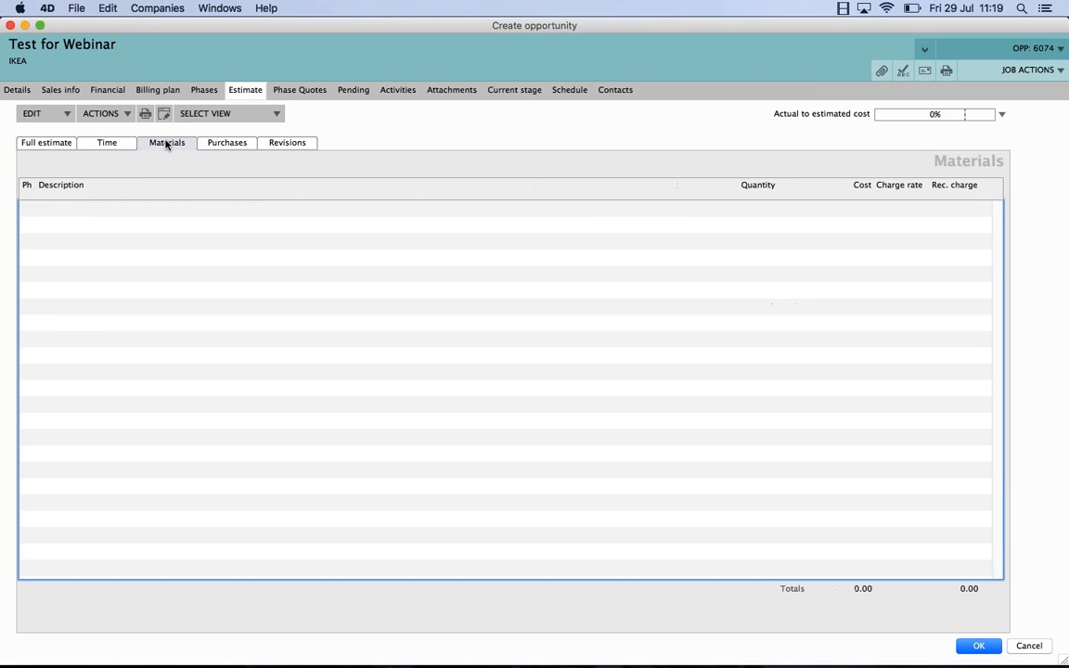
left_click(48, 144)
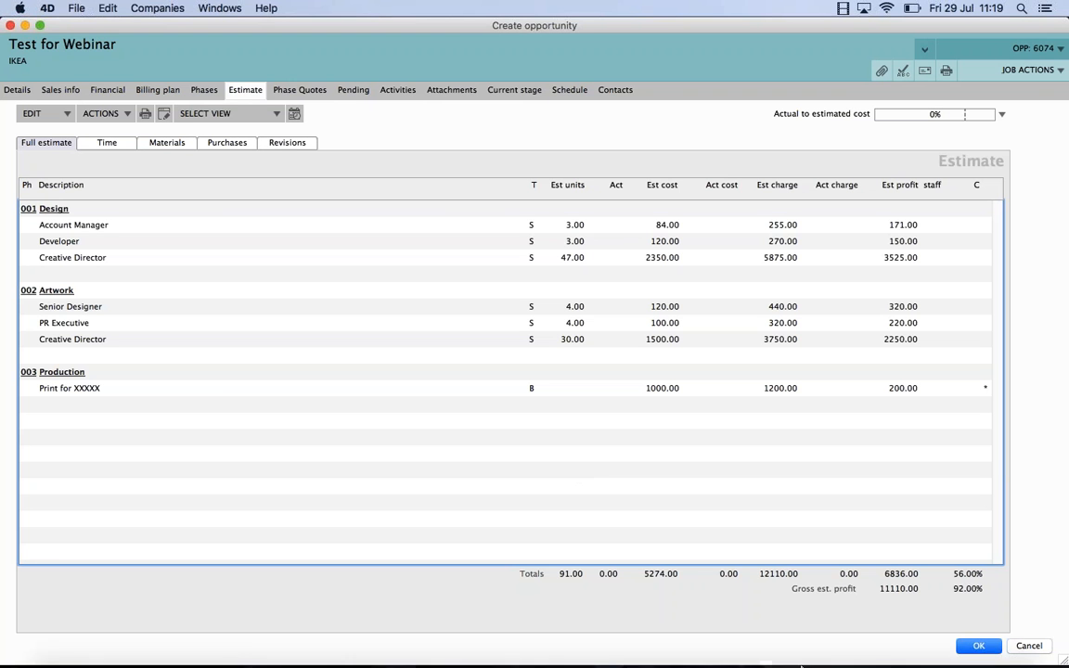
mouse_move(928, 661)
left_click(955, 645)
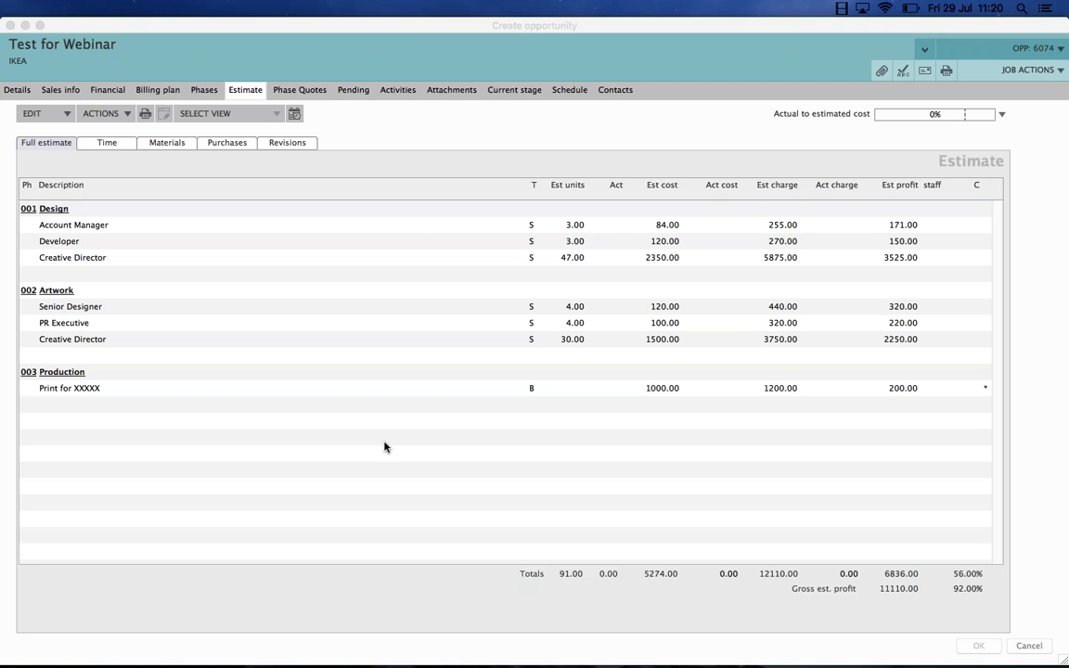
left_click(392, 229)
left_click(391, 229)
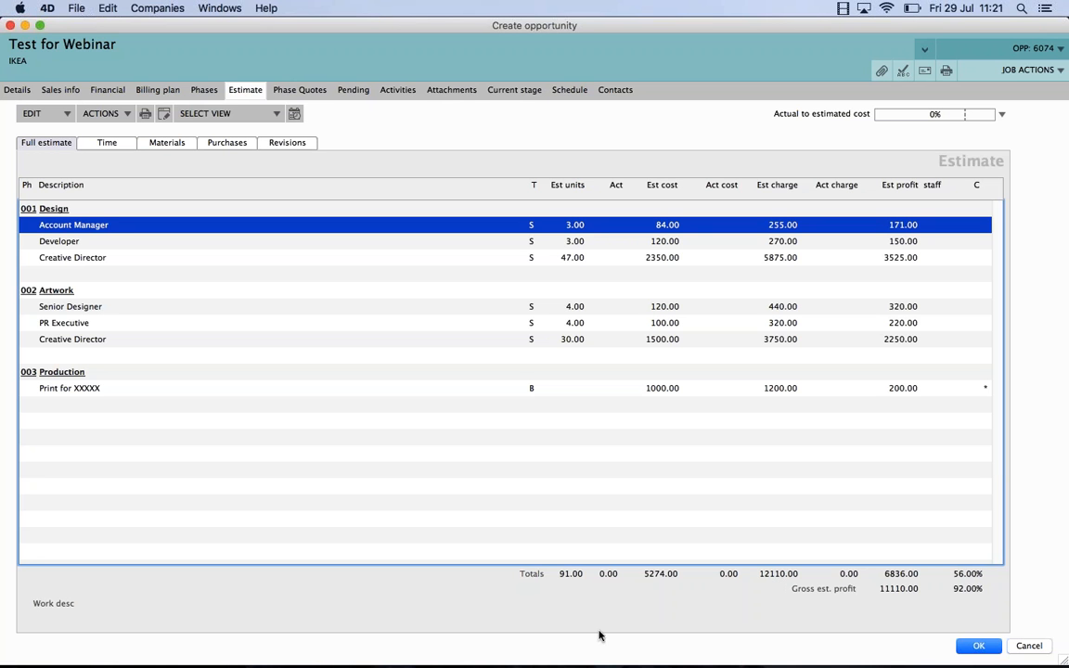
left_click(441, 468)
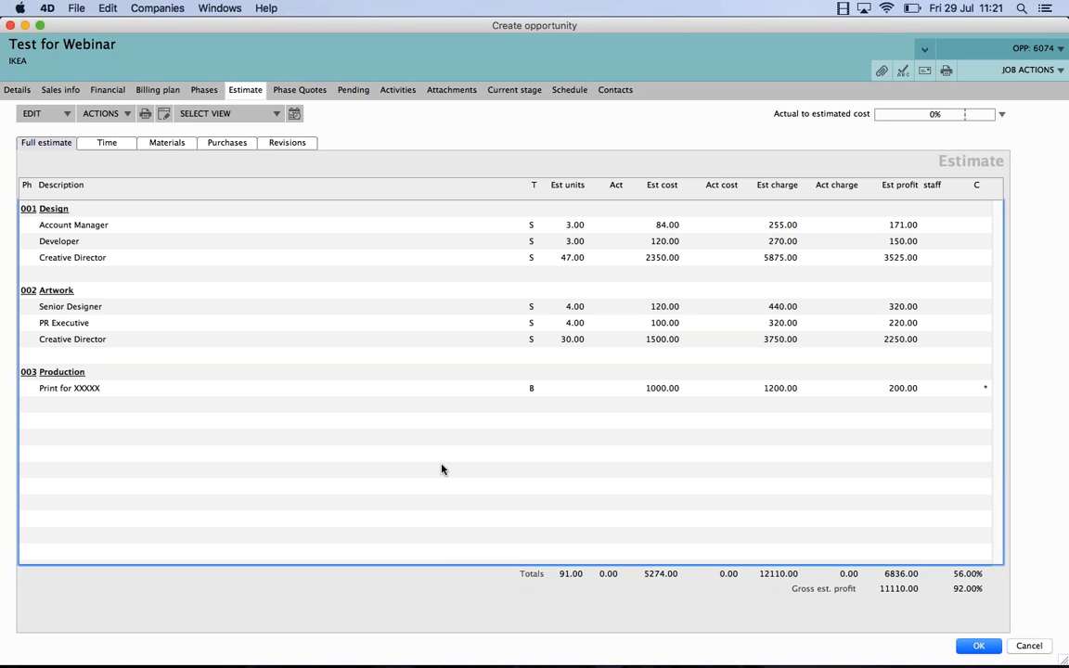
Build the opportunity's phase quote from the estimate using the "summary" view, and compare it with the full estimate.
left_click(311, 90)
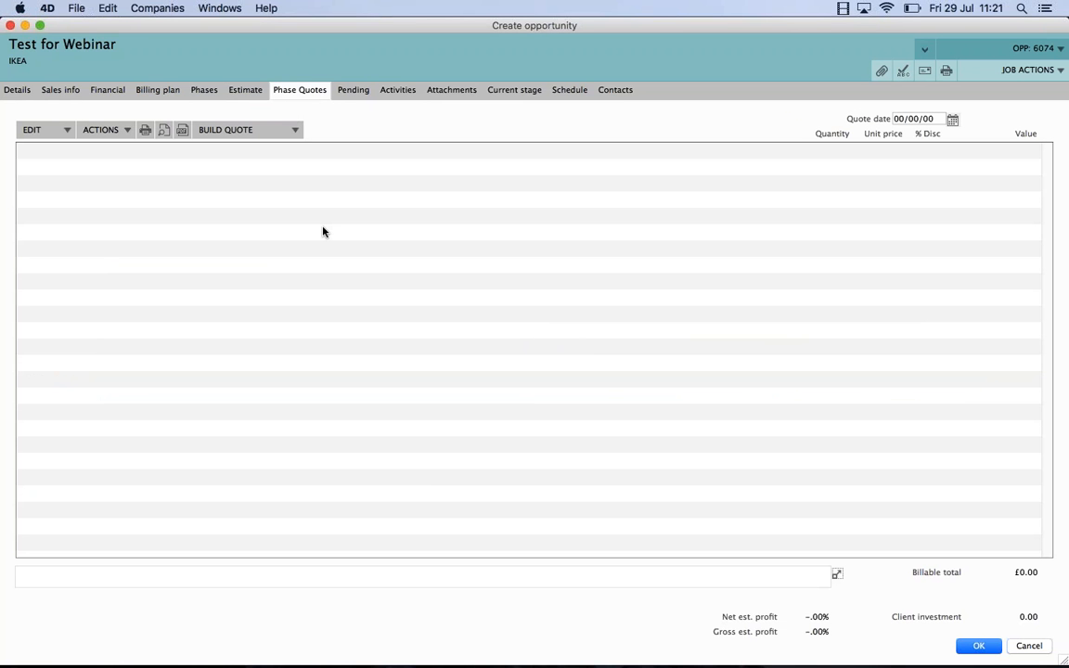
left_click(295, 131)
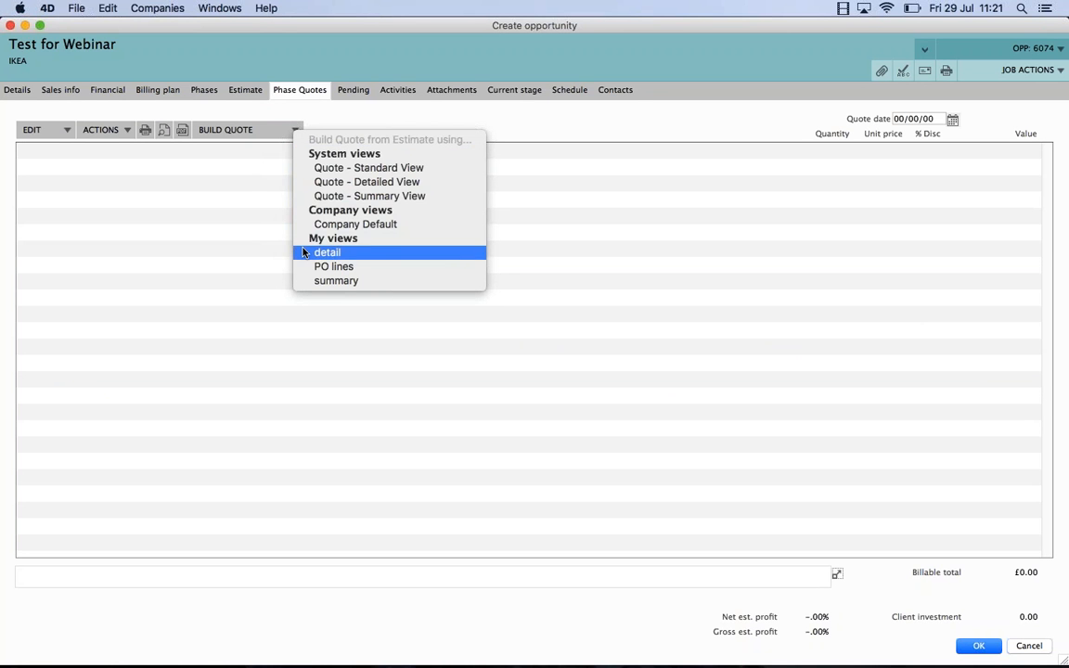
left_click(278, 200)
left_click(295, 132)
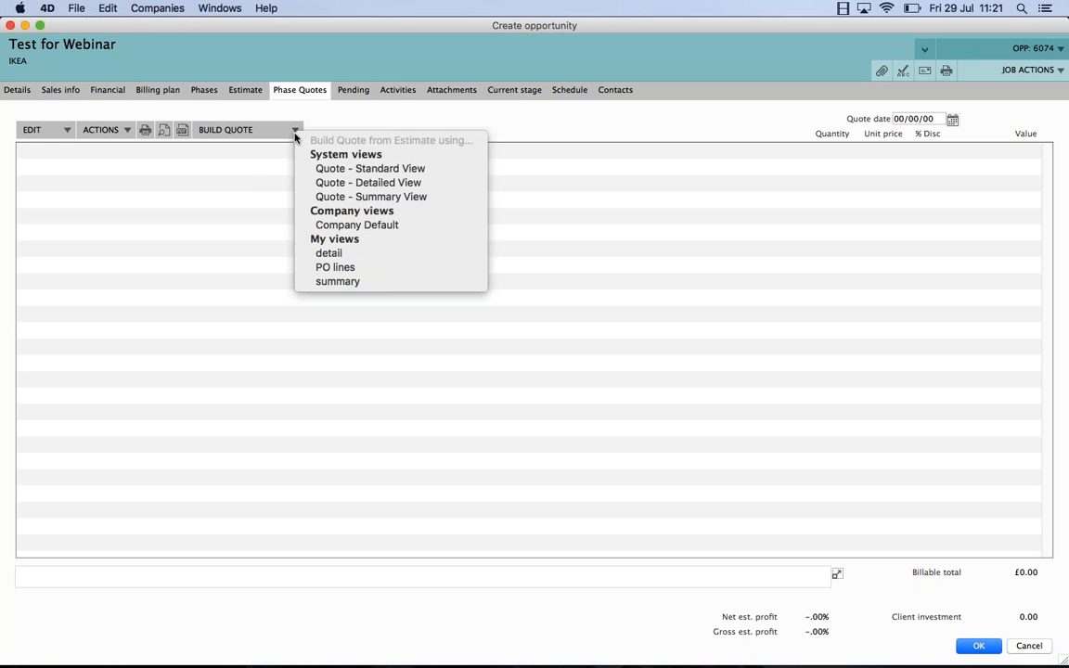
left_click(321, 282)
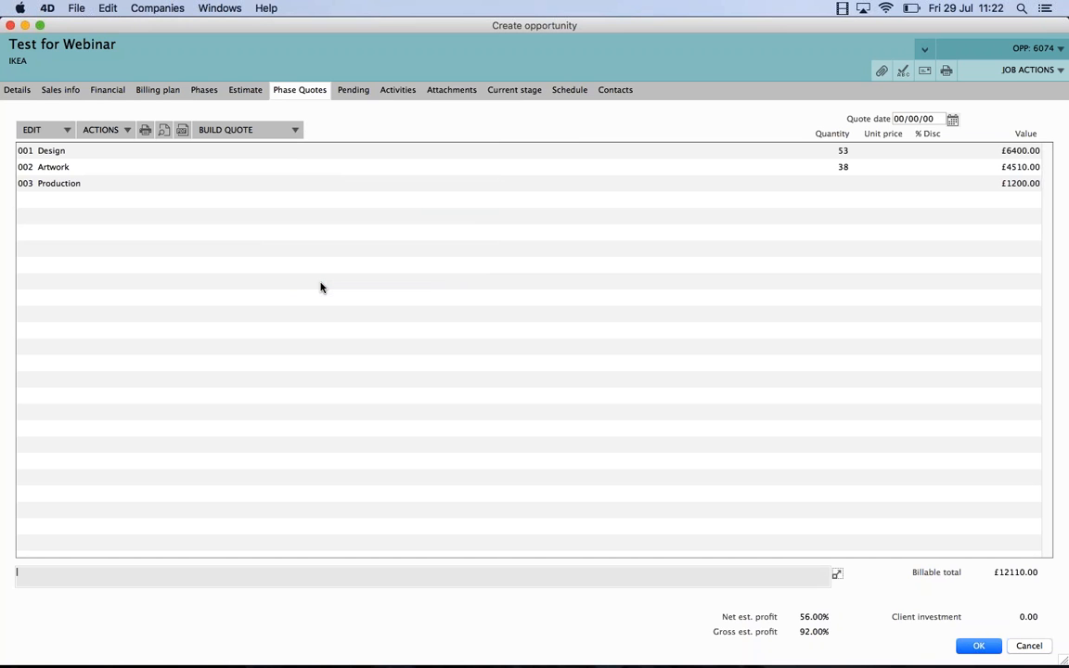
left_click(246, 92)
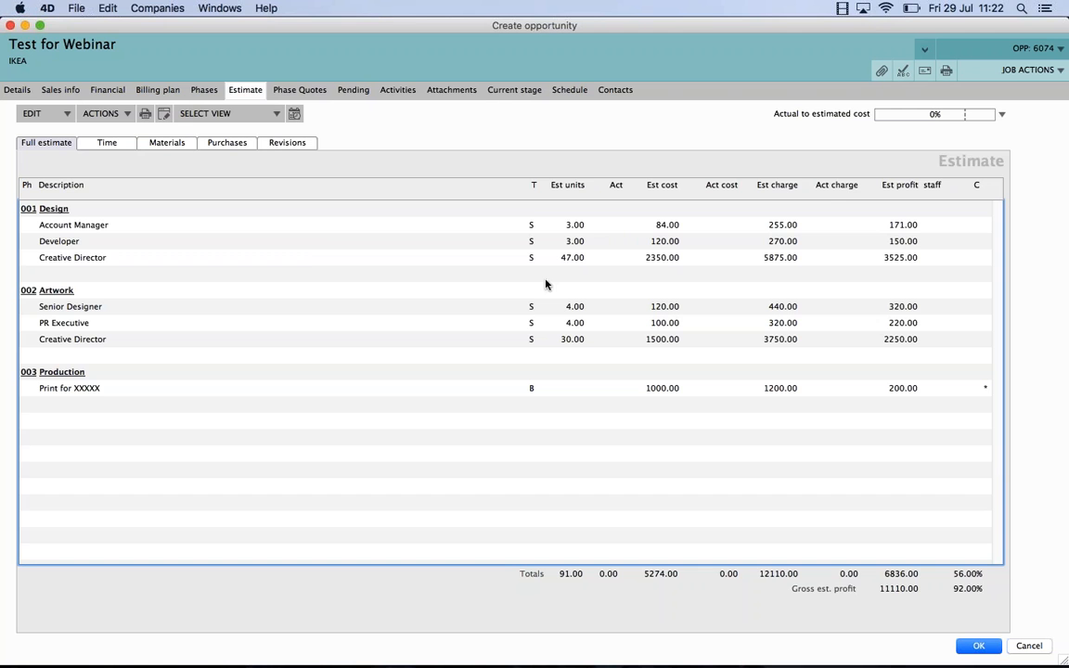
left_click(309, 91)
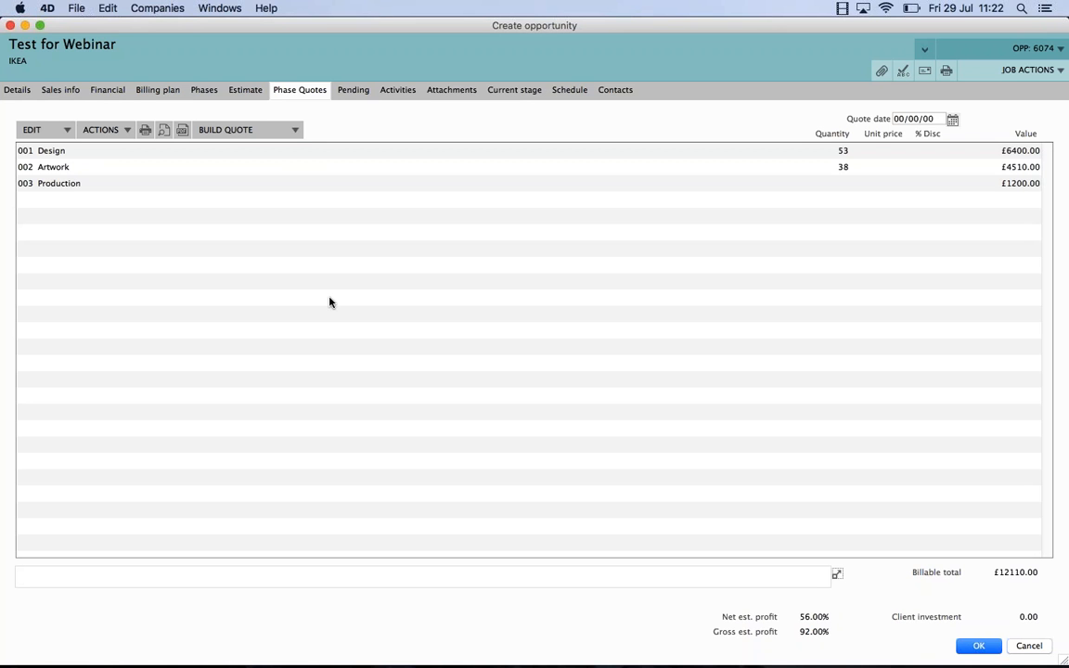
Open the Design quote line to examine its description, quantity and value fields, and close it without changes.
double_click(325, 153)
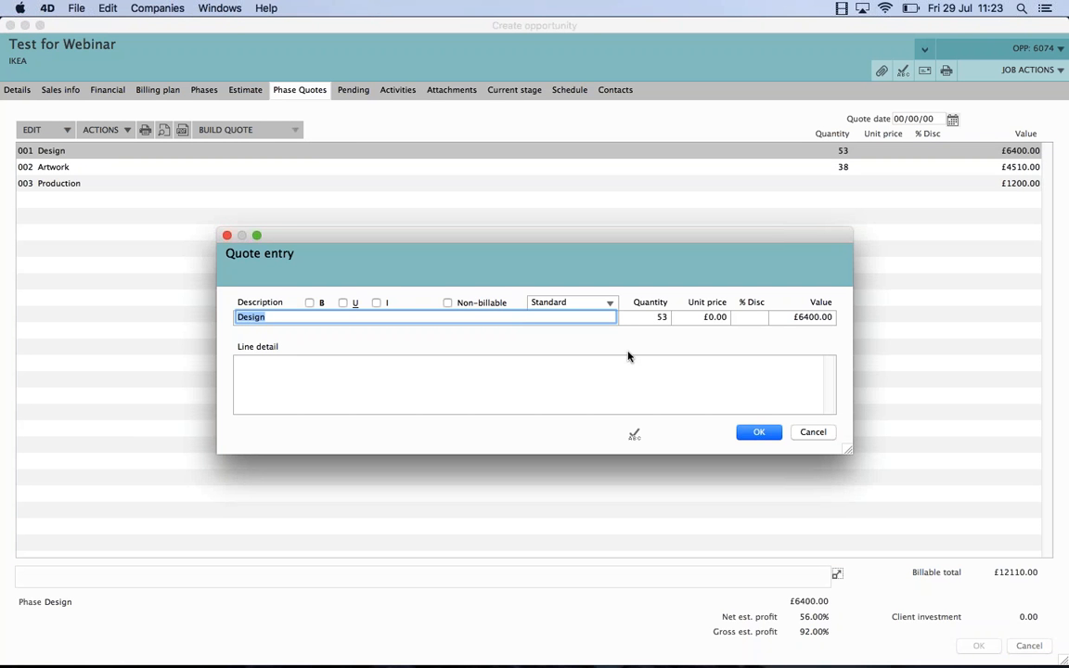
left_click(834, 317)
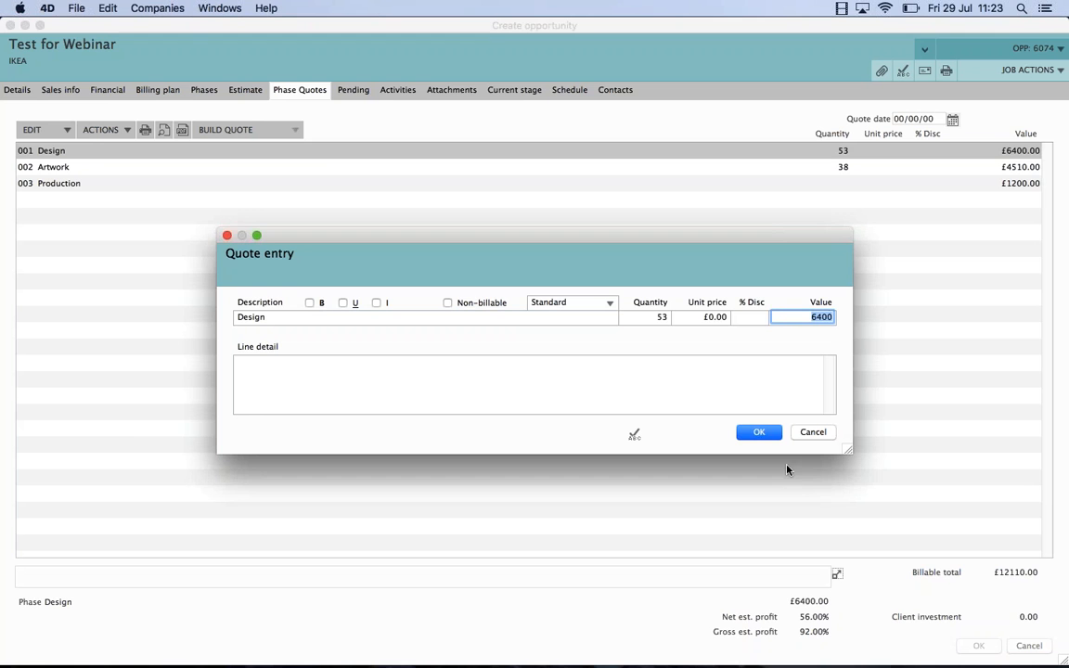
left_click(805, 433)
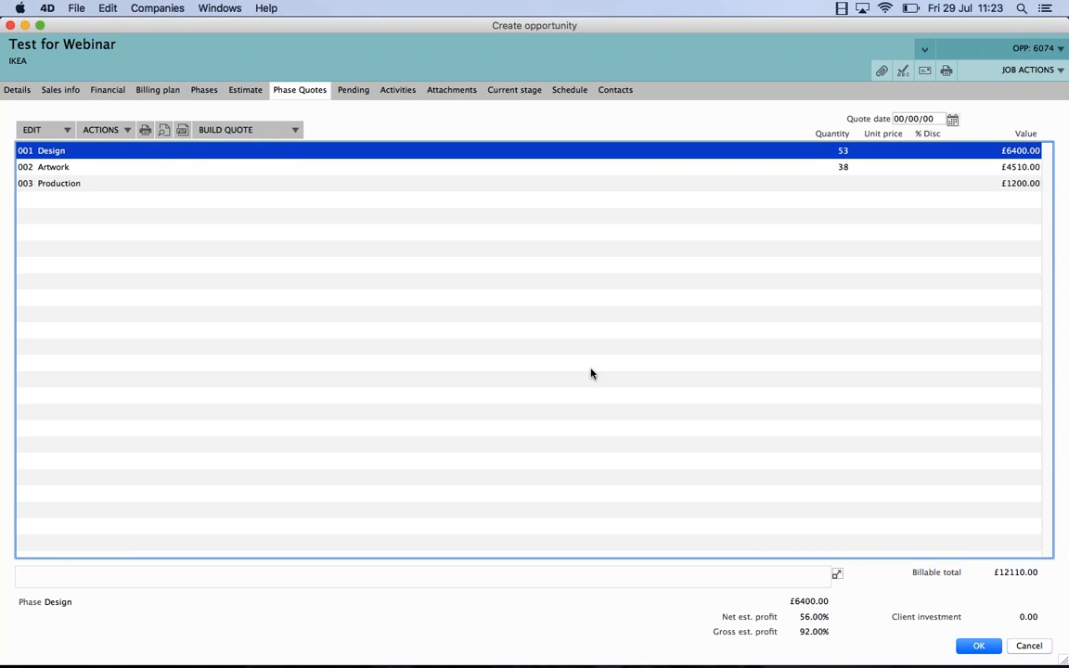
Generate a PDF of the phase quote with the quote date set to today, using the "Job Quote without Qty" template.
left_click(183, 131)
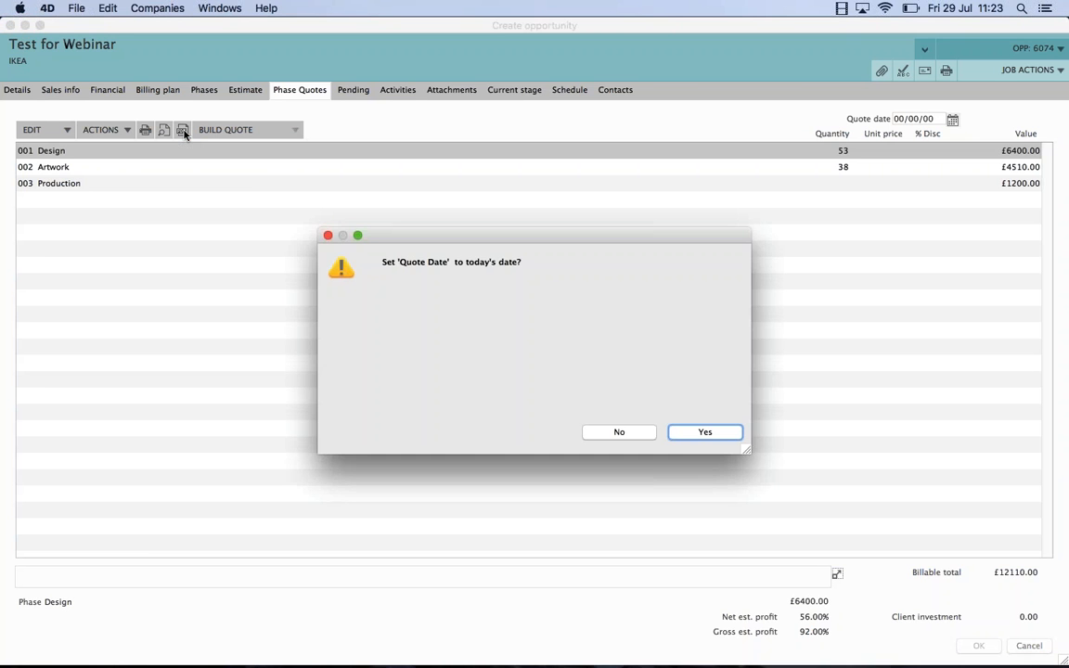
left_click(684, 433)
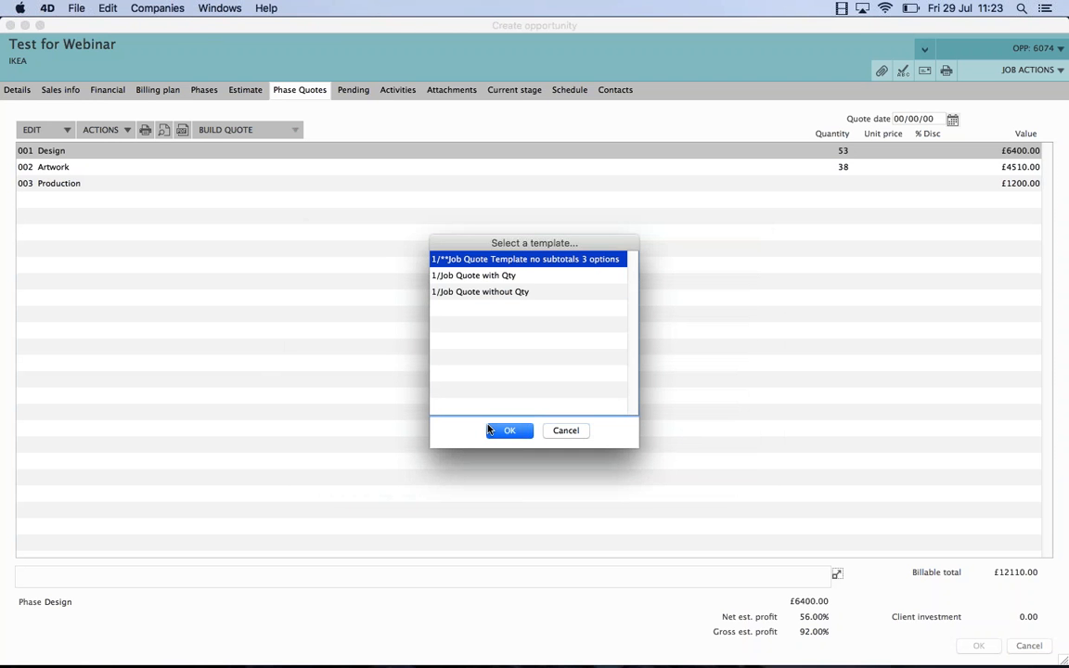
left_click(482, 292)
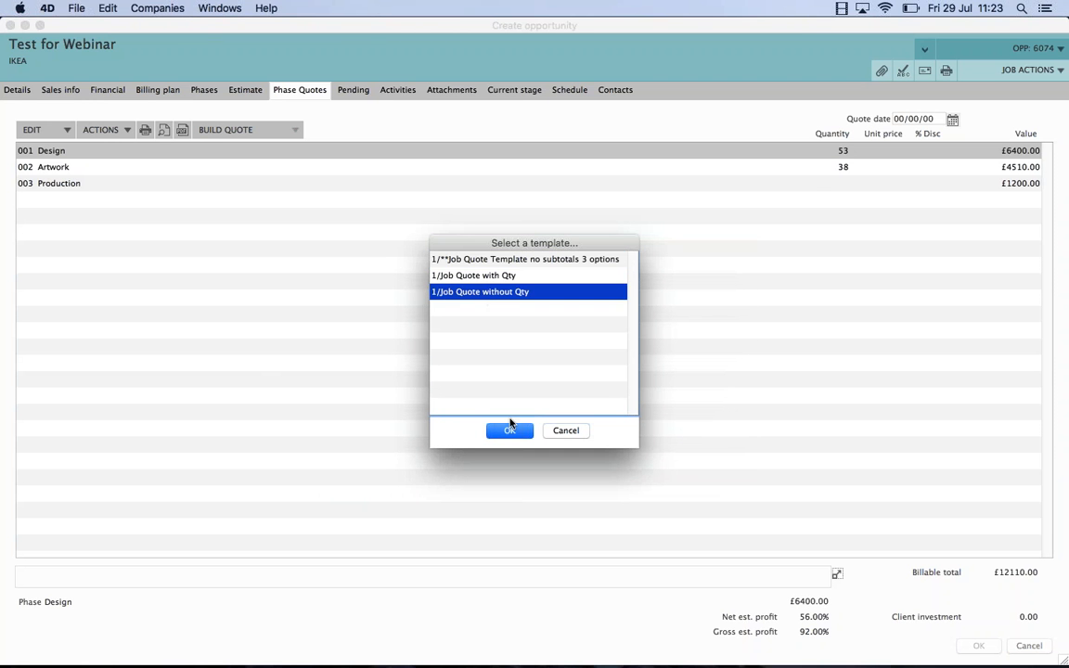
left_click(509, 429)
left_click(679, 489)
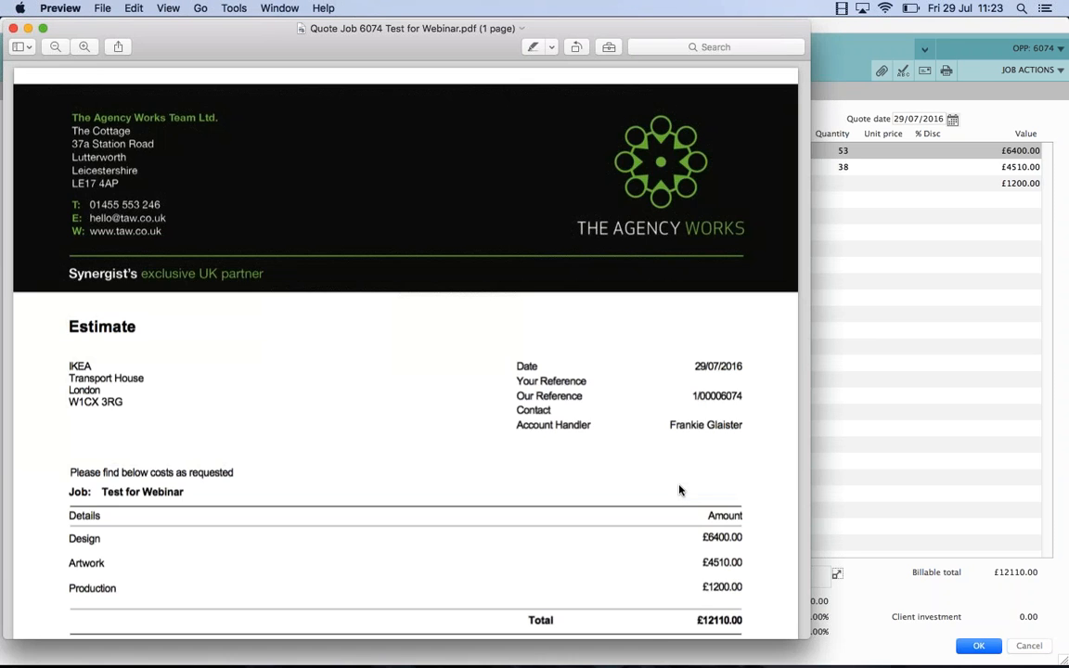
Review the full page of the generated quote PDF and close it.
left_click(54, 46)
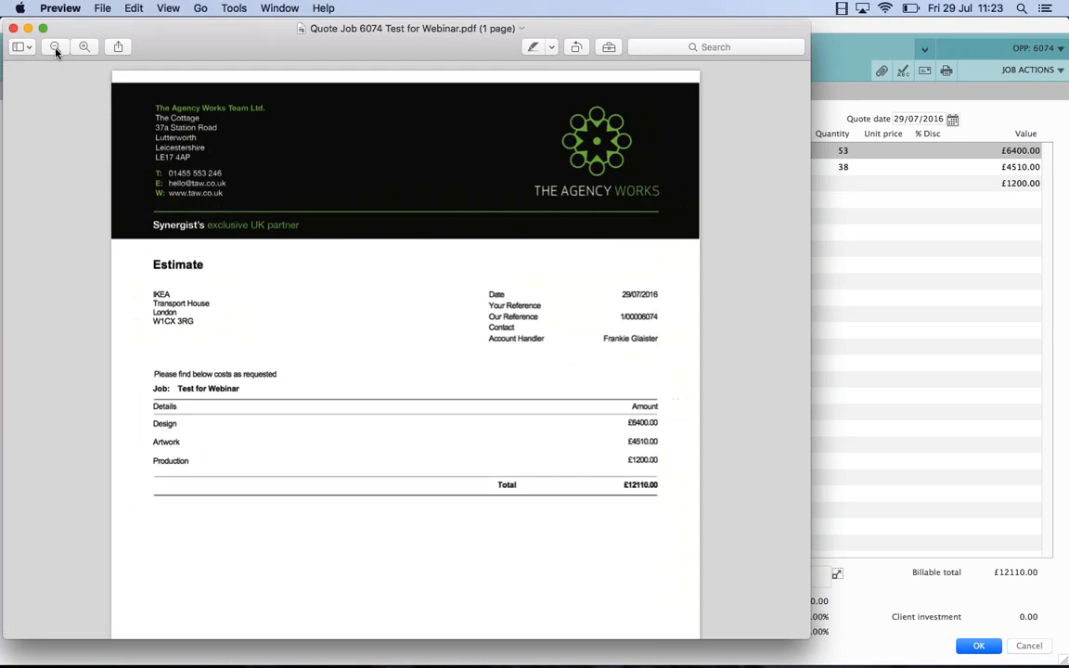
left_click(55, 47)
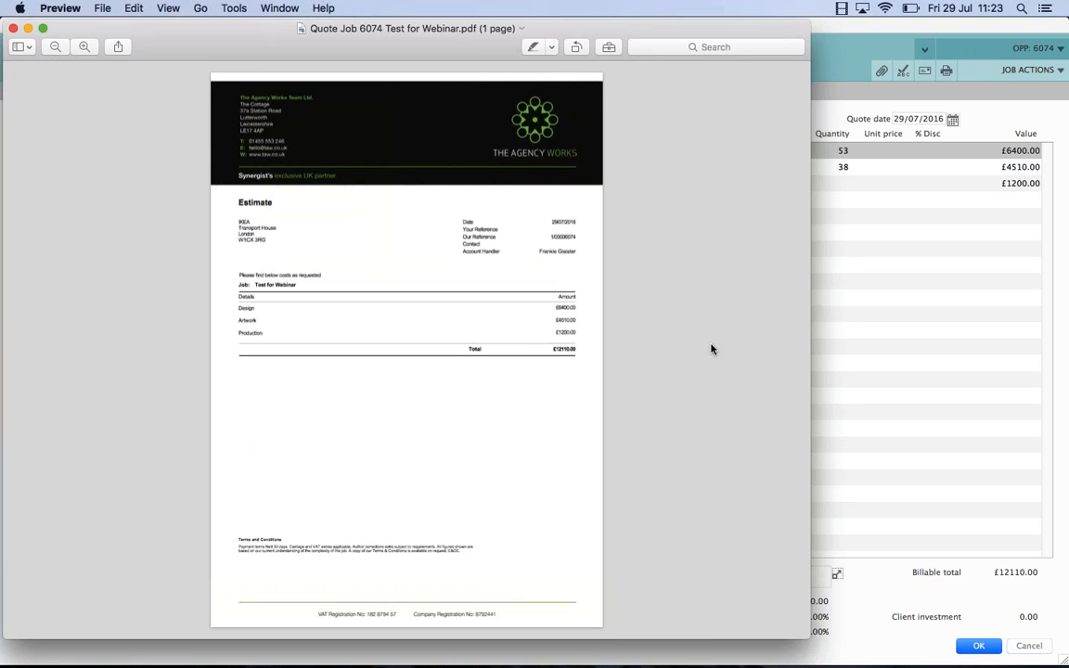
left_click(13, 28)
Start another "Job Quote without Qty" PDF as an email attachment, look through the client contacts, and cancel the output.
left_click(181, 132)
left_click(182, 132)
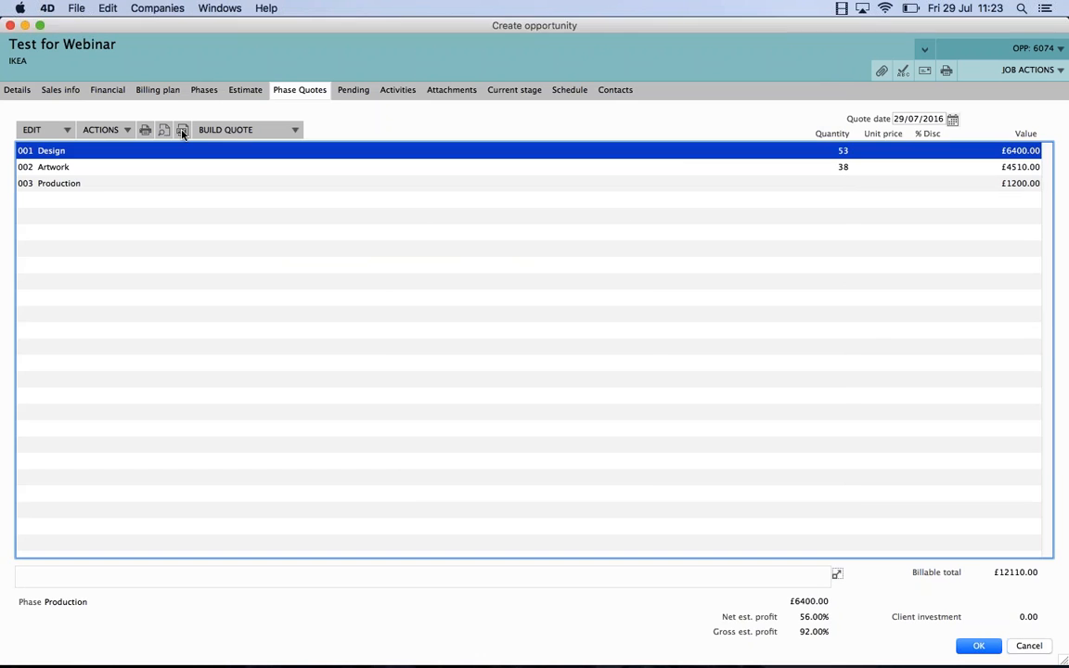
left_click(488, 293)
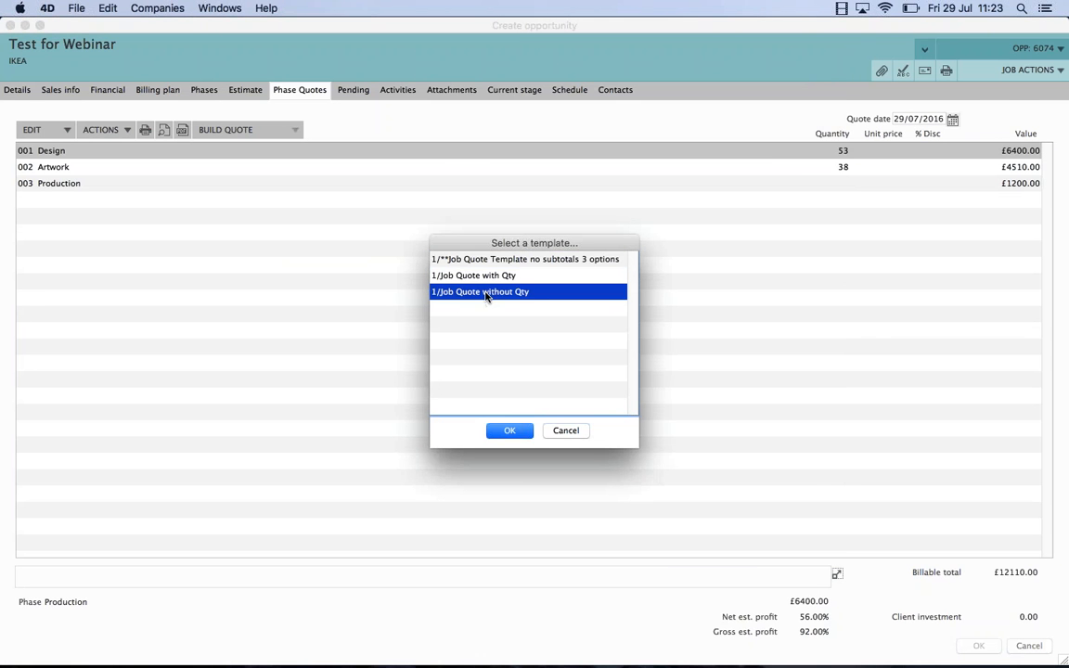
left_click(501, 430)
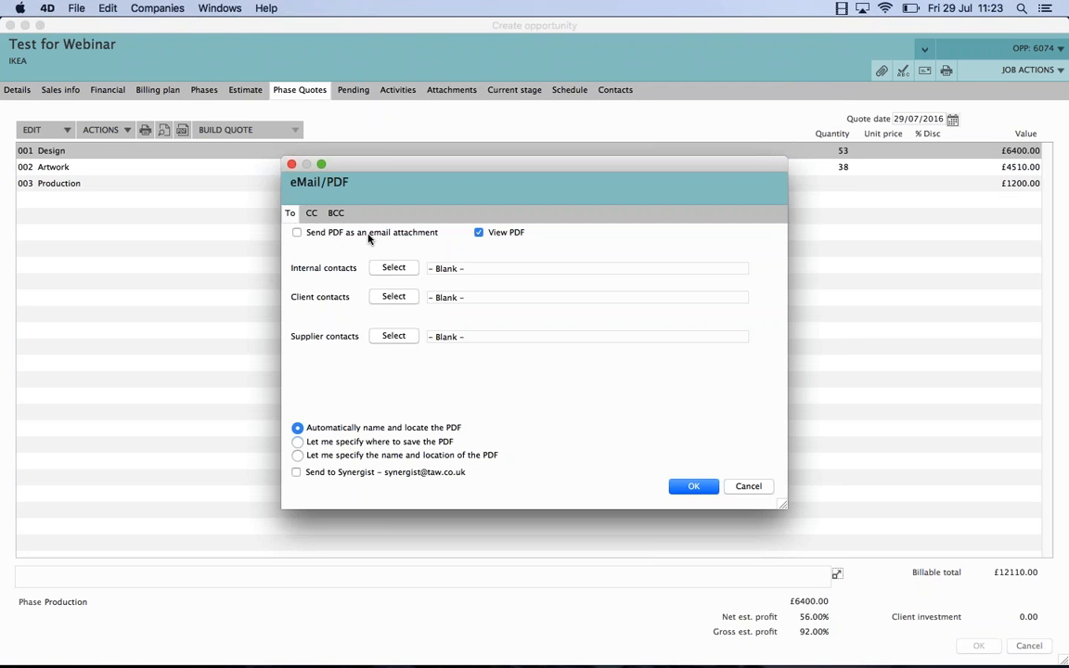
left_click(297, 233)
left_click(396, 297)
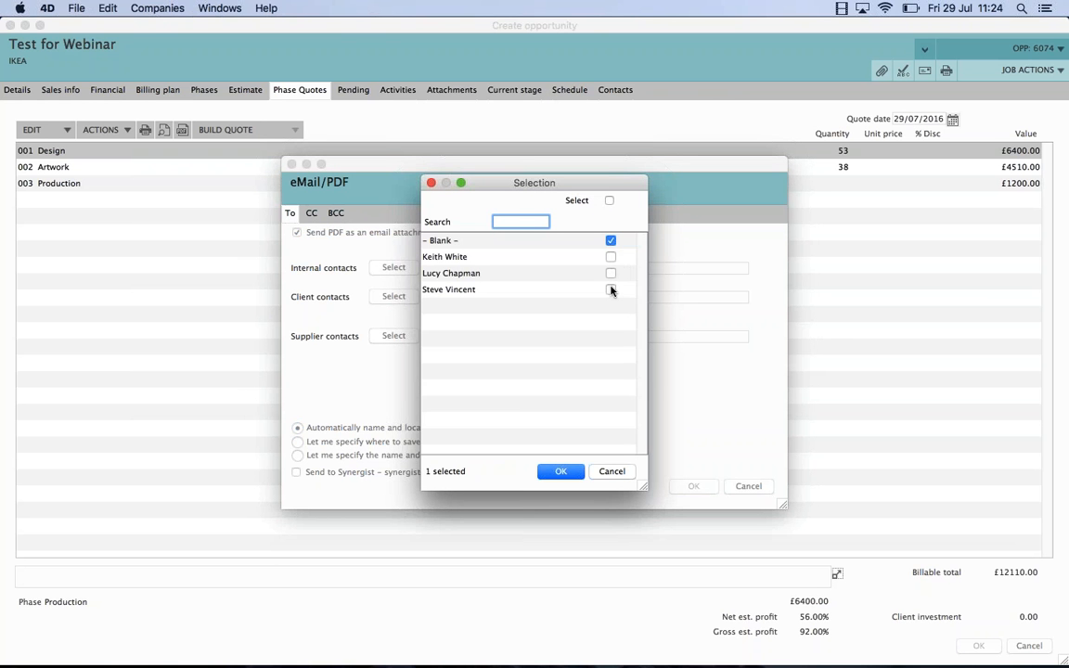
left_click(611, 472)
left_click(747, 487)
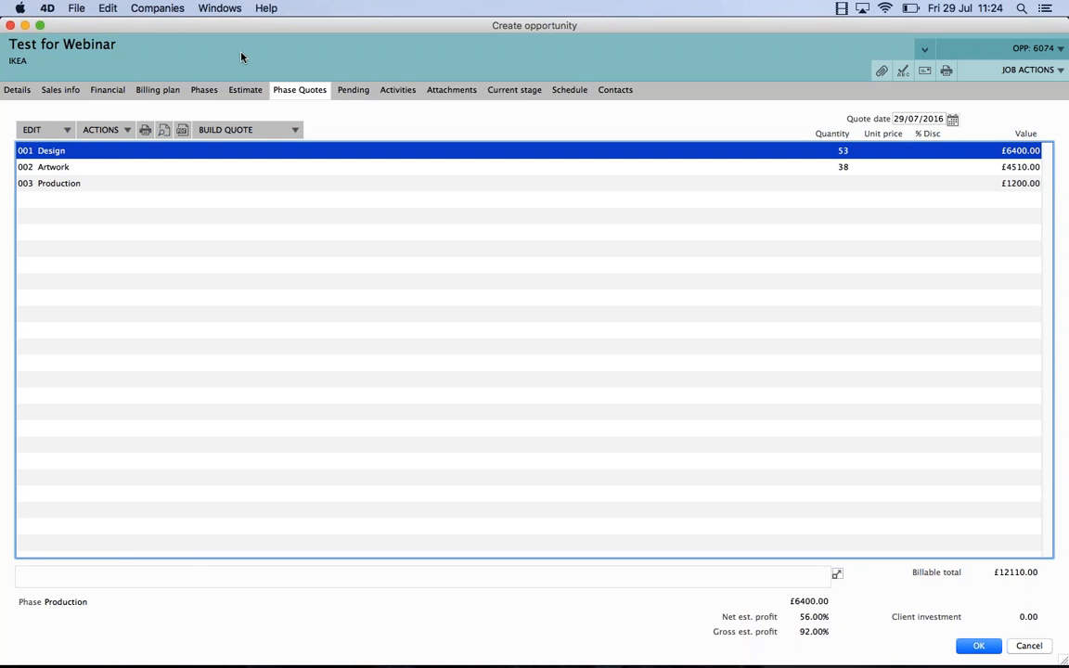
Promote the opportunity to a live job with sales status "Promoted - In Progress", apply the Live status to all phases, and save.
left_click(16, 90)
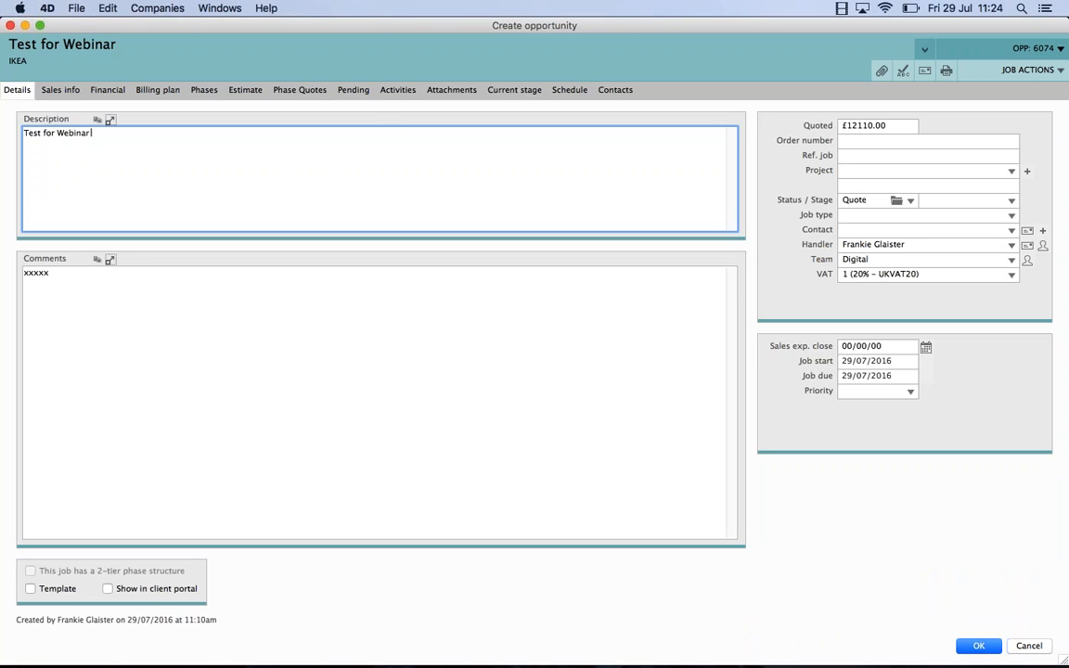
left_click(1031, 72)
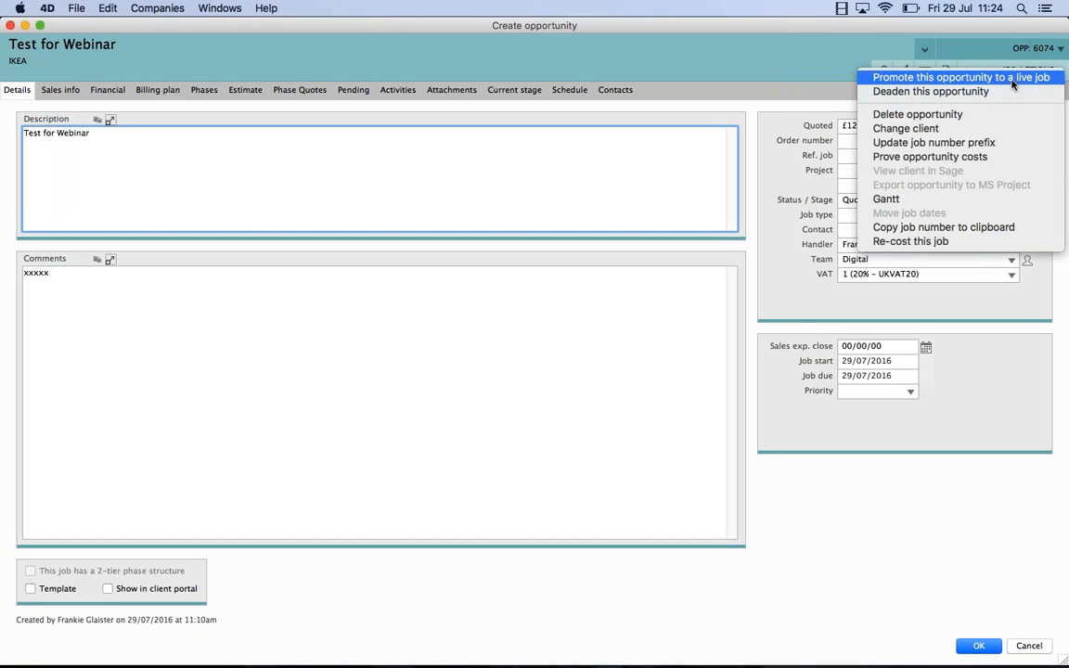
left_click(694, 70)
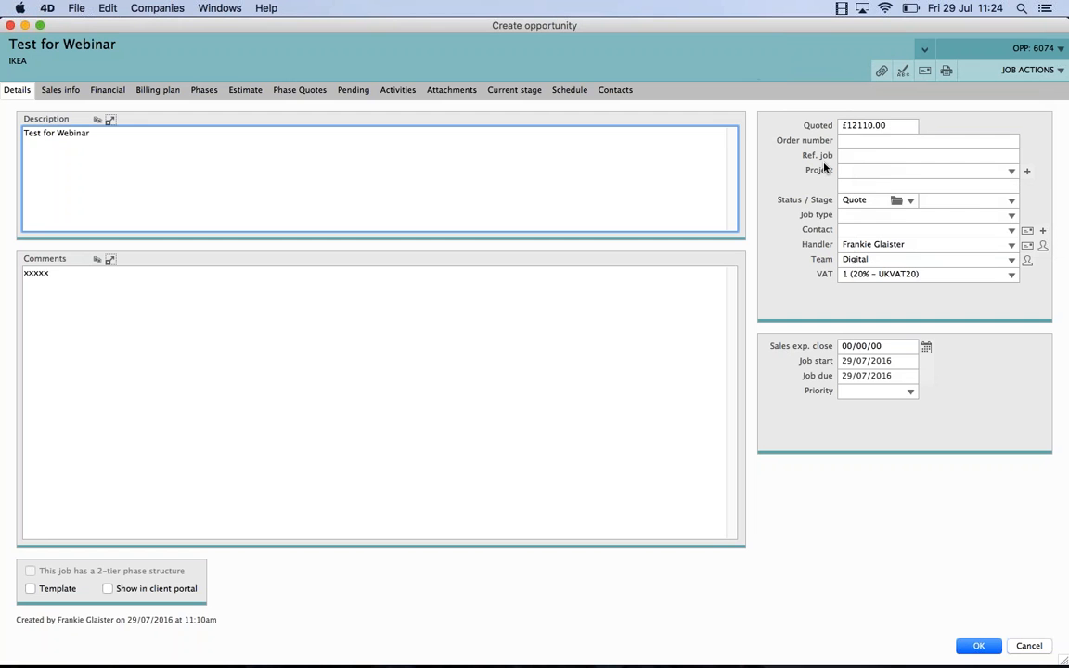
left_click(910, 202)
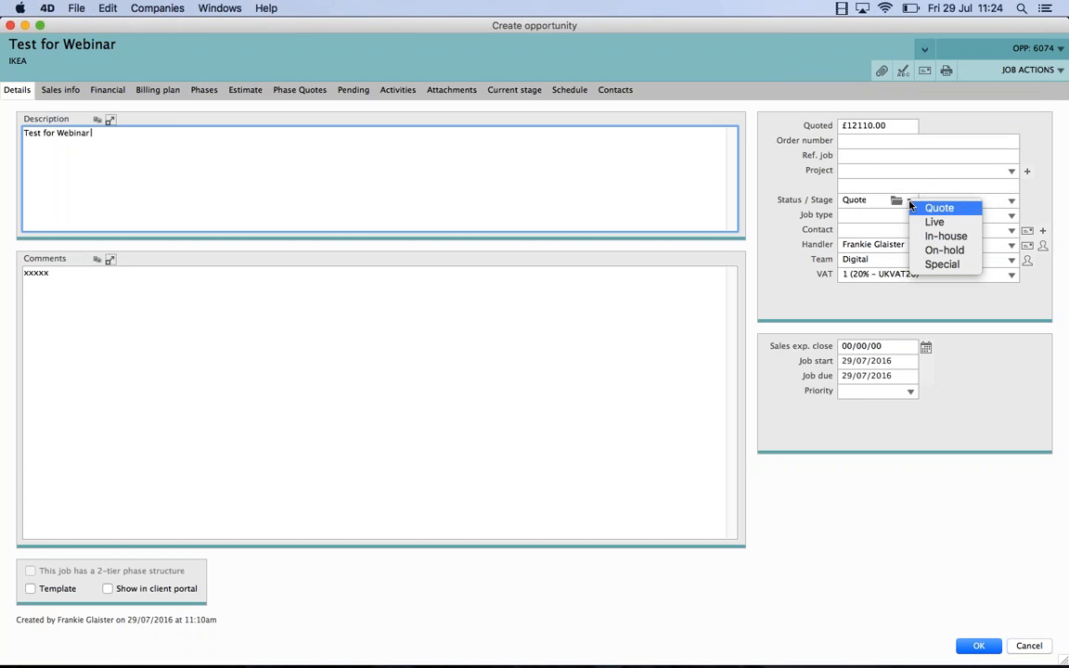
left_click(928, 223)
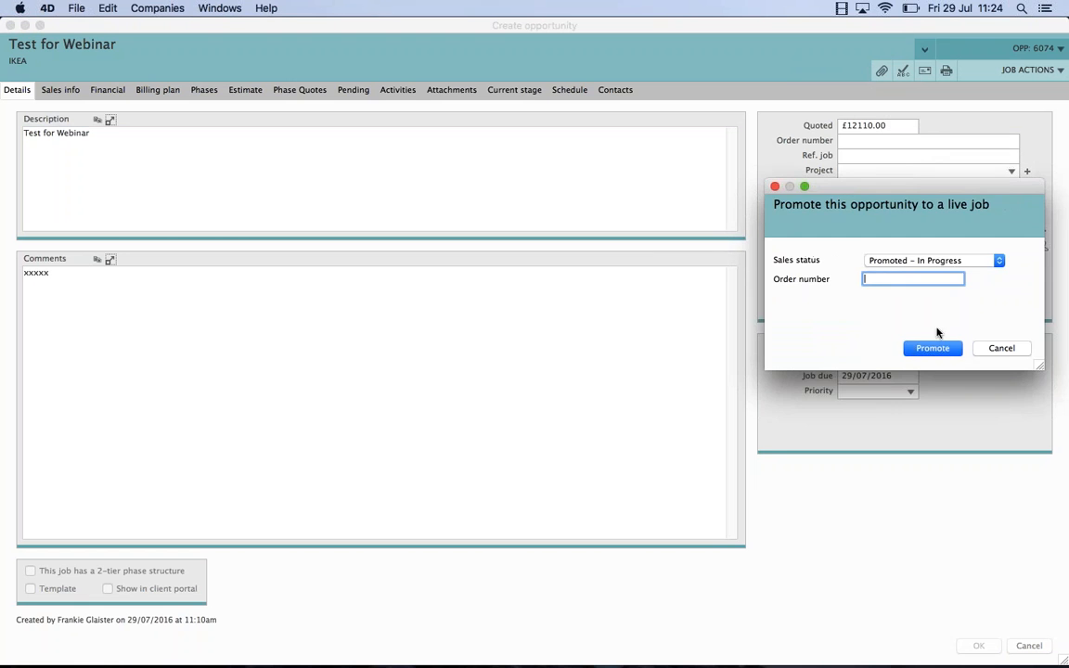
left_click(932, 348)
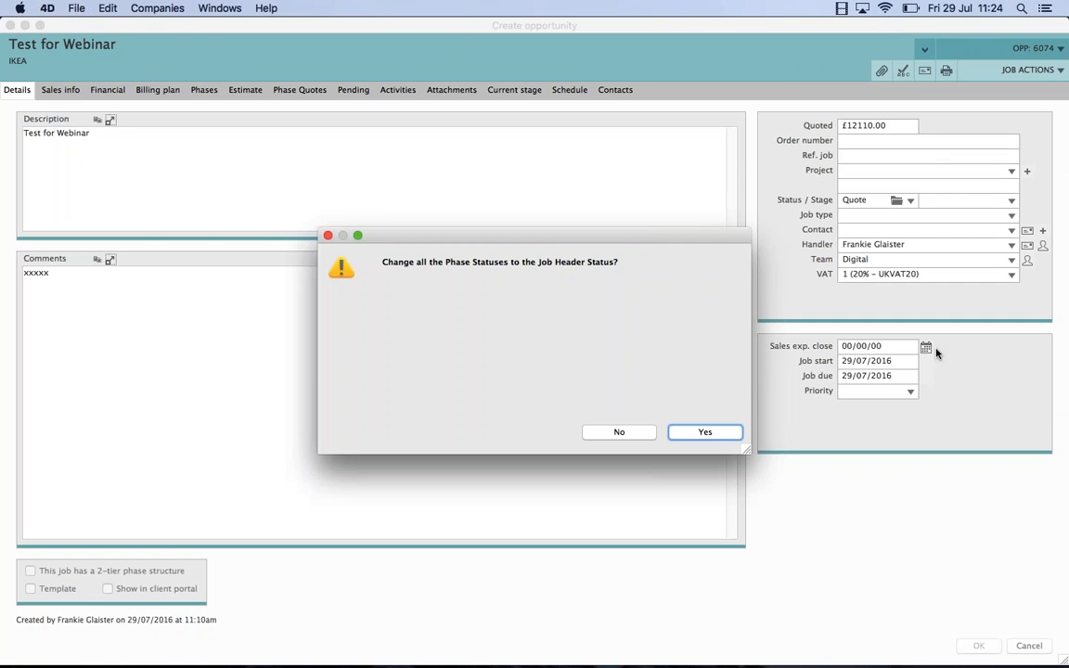
left_click(704, 432)
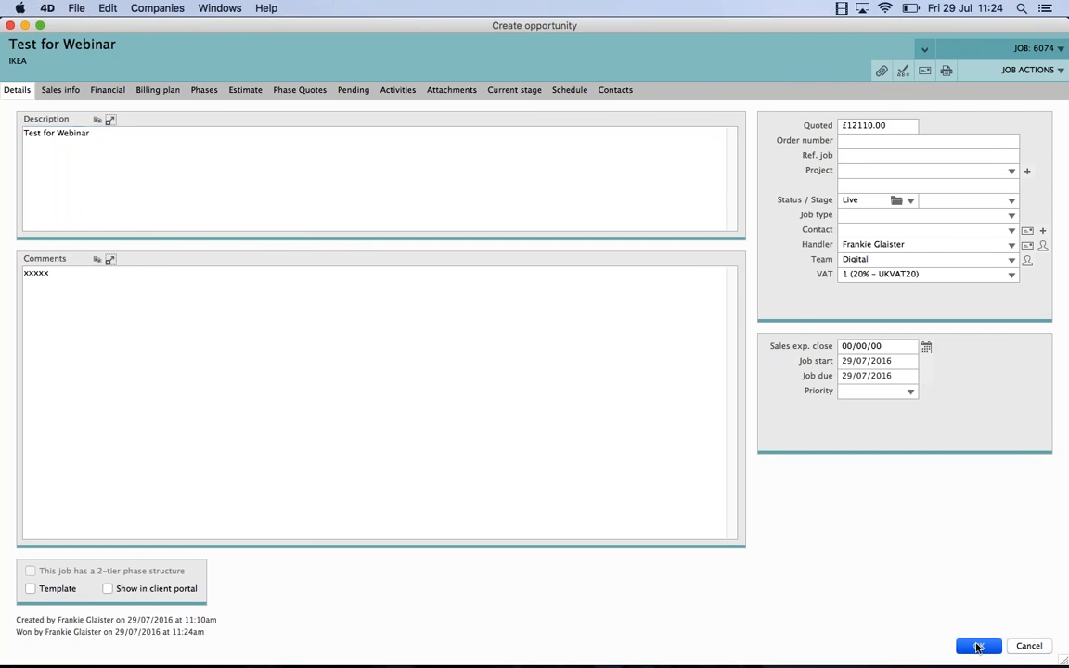
left_click(966, 644)
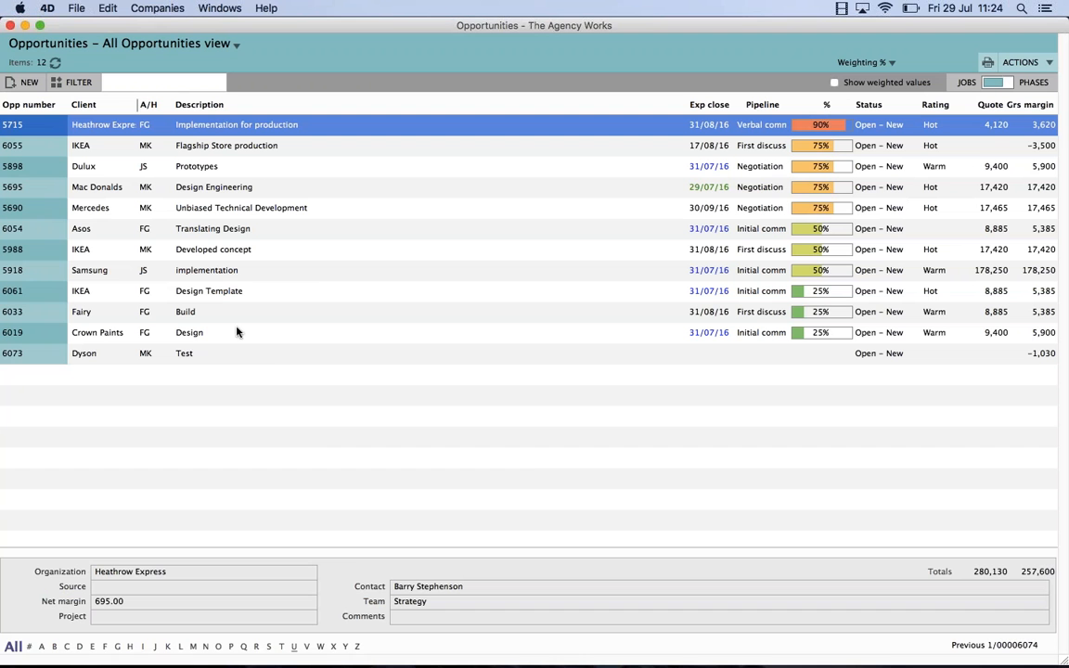
Close the opportunities list and find the promoted "Test for Webinar" job in the live jobs view.
left_click(11, 26)
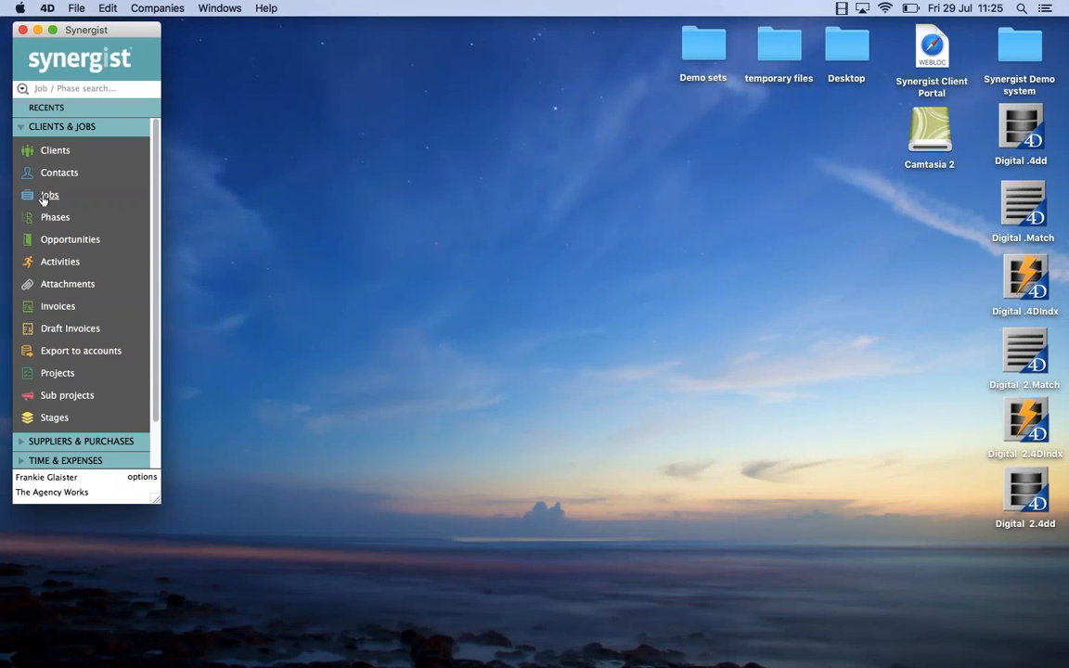
left_click(47, 197)
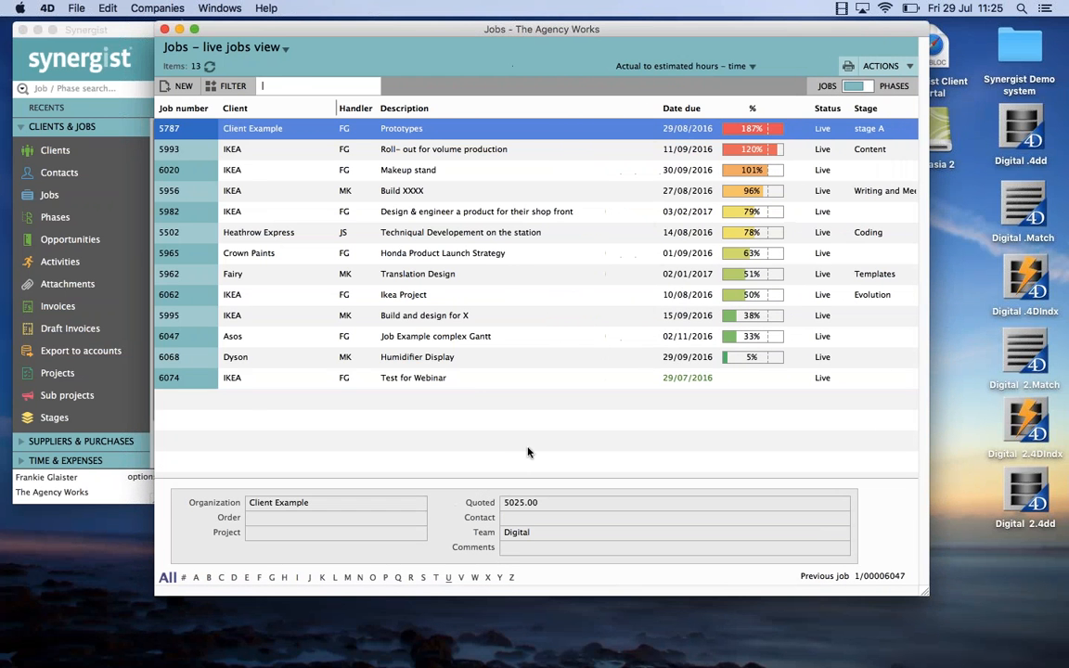
left_click(465, 381)
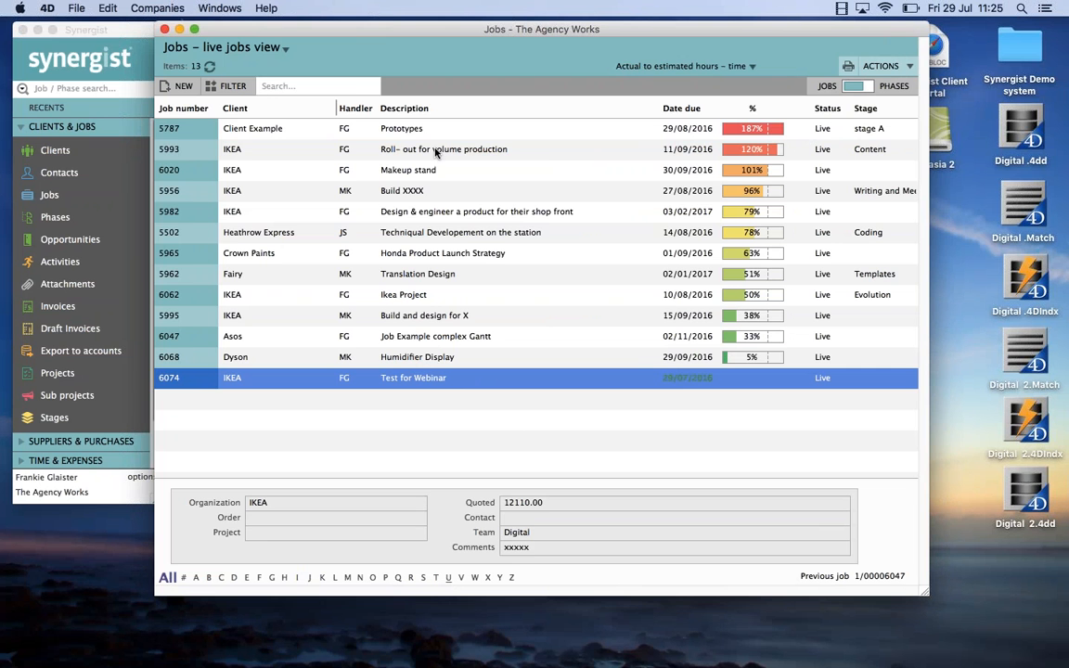
left_click_drag(372, 35, 384, 34)
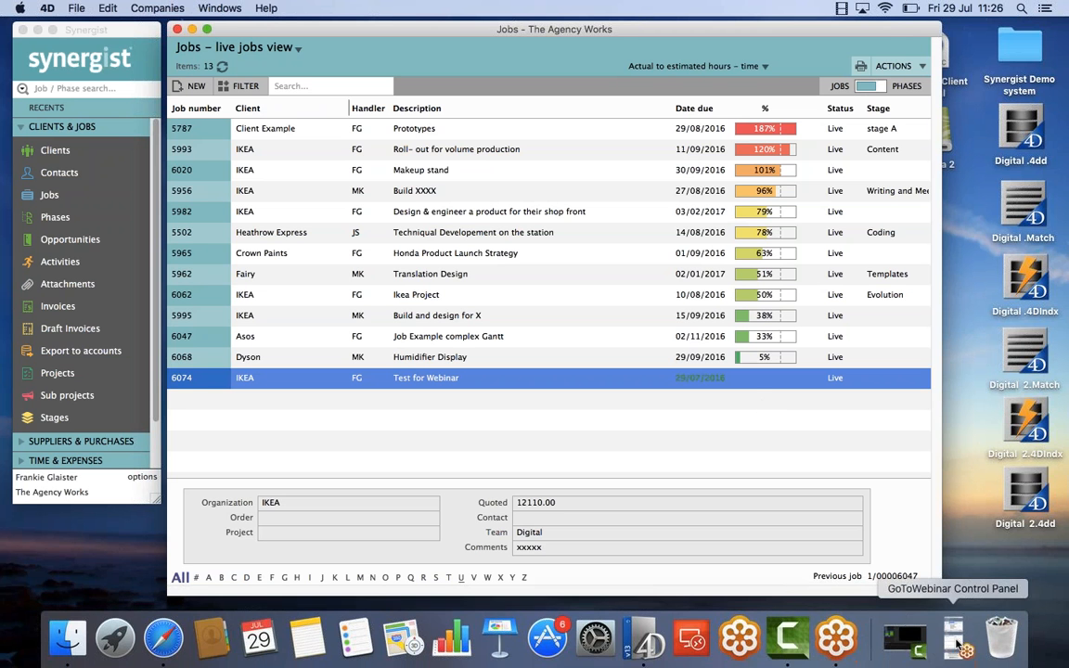
left_click(965, 644)
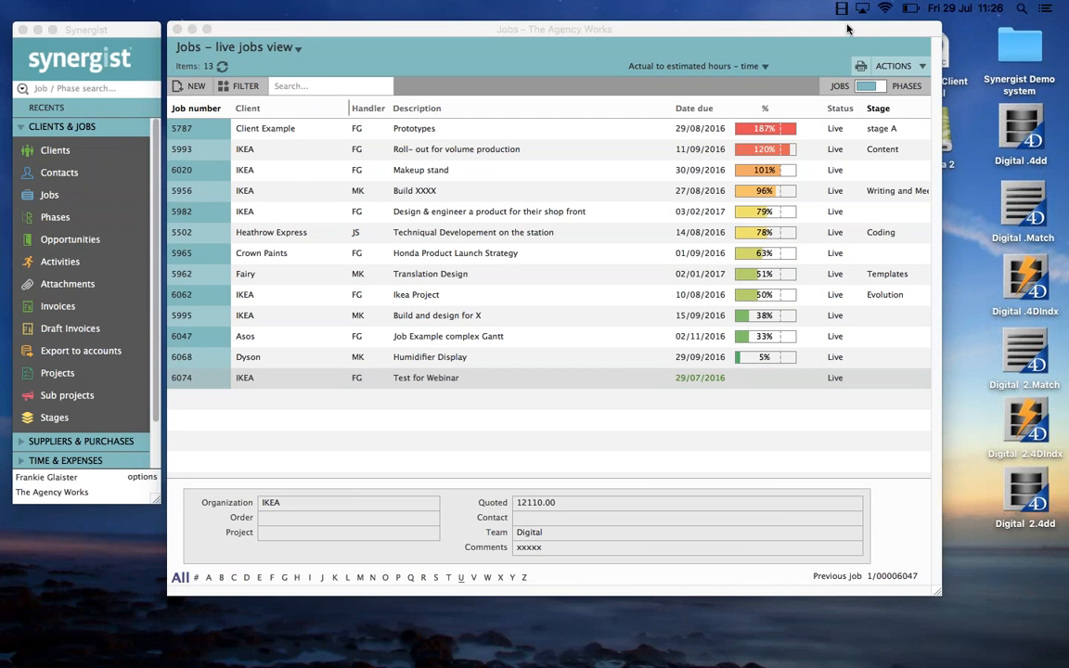
Close the jobs list and open the Time & Expenses (beta) web dashboard full screen in Safari.
left_click(176, 30)
left_click(61, 126)
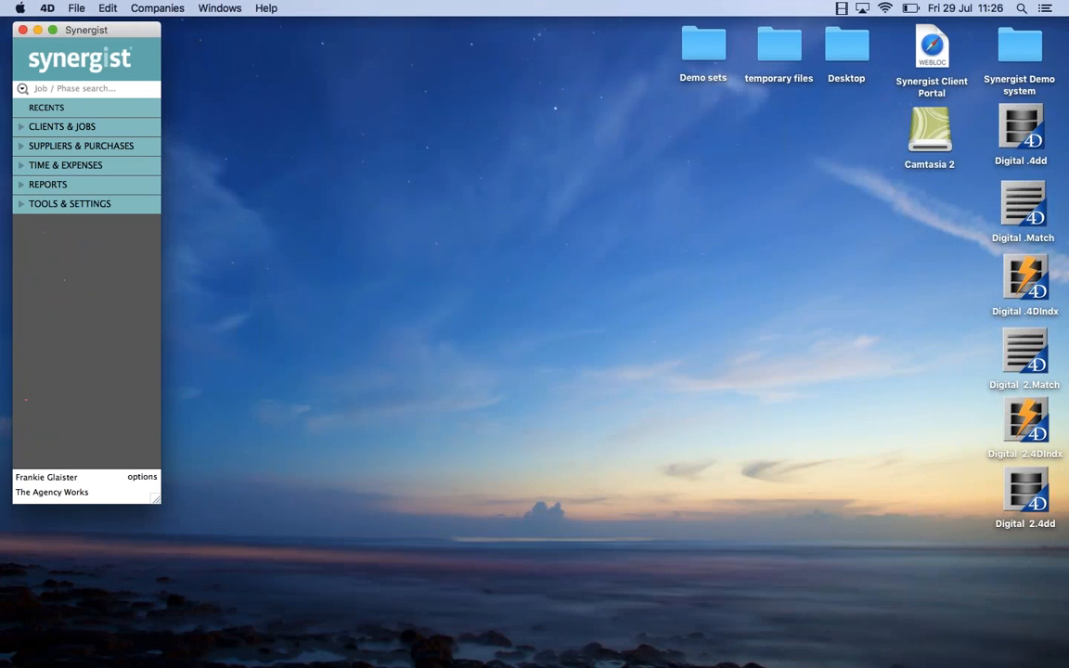
left_click(65, 165)
left_click(82, 188)
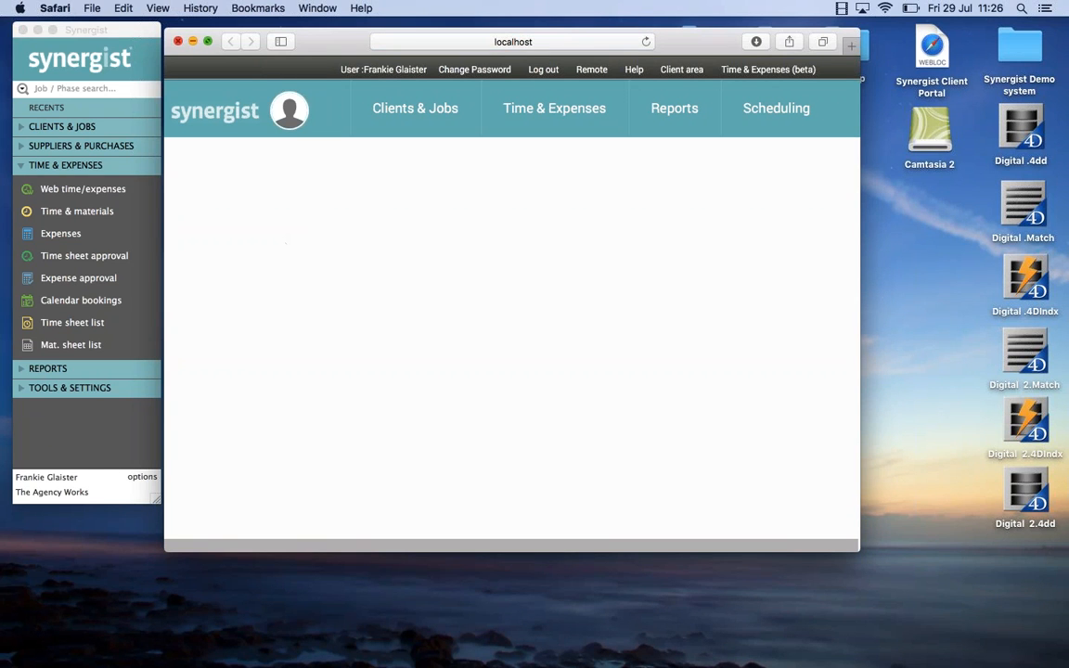
left_click(208, 41)
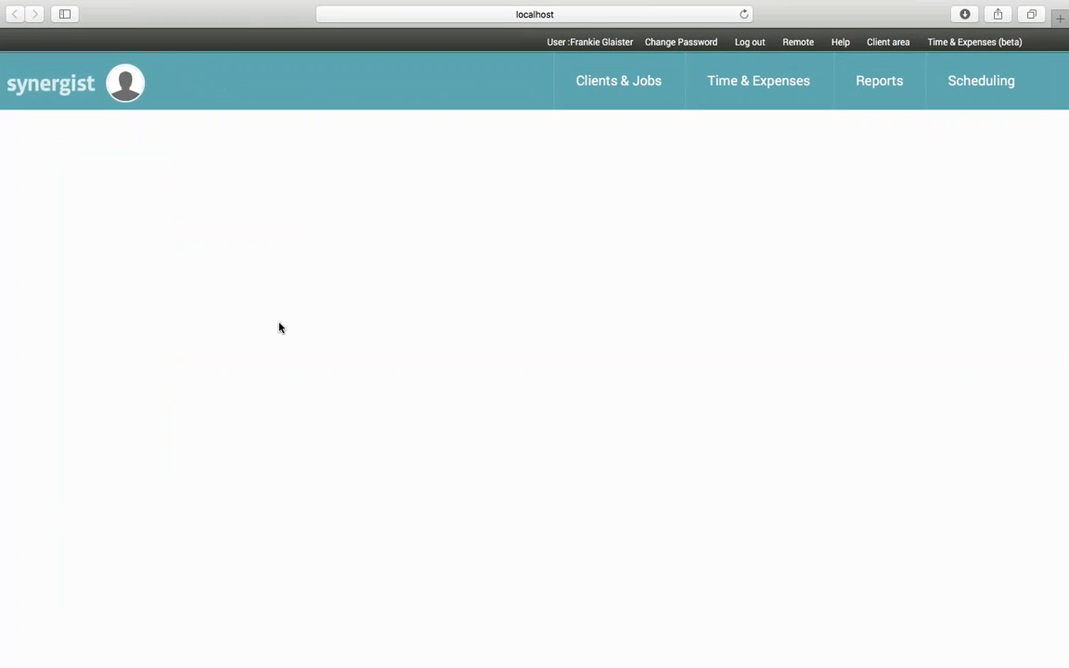
left_click(945, 42)
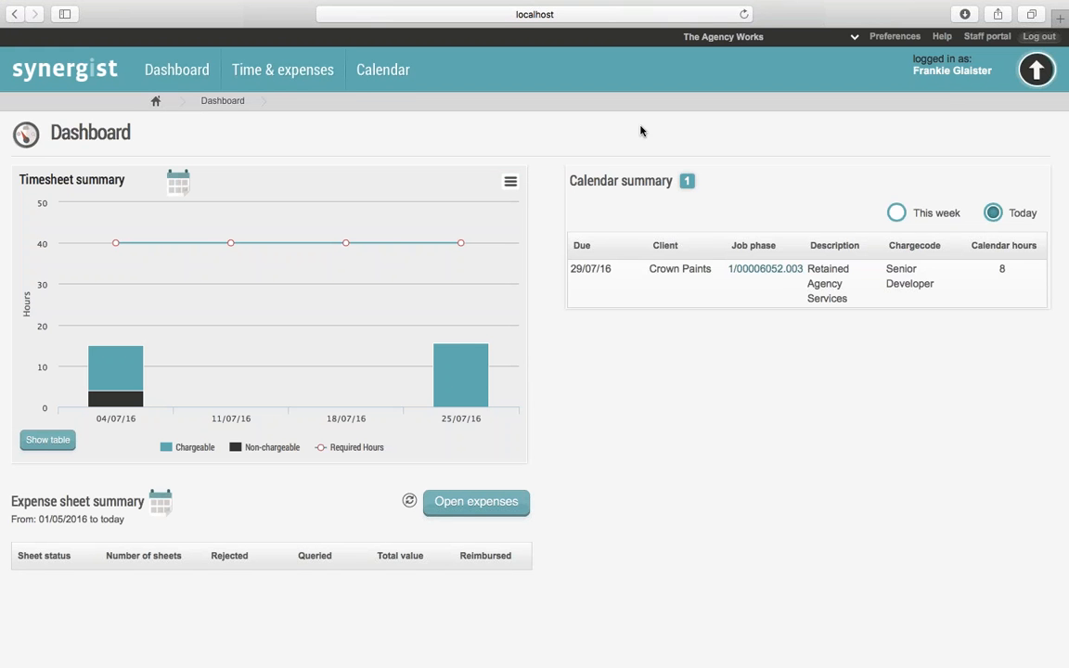
Open the weekly timesheet and add phase 001 Design of job 6074, "Test for Webinar", as a new line.
mouse_move(281, 67)
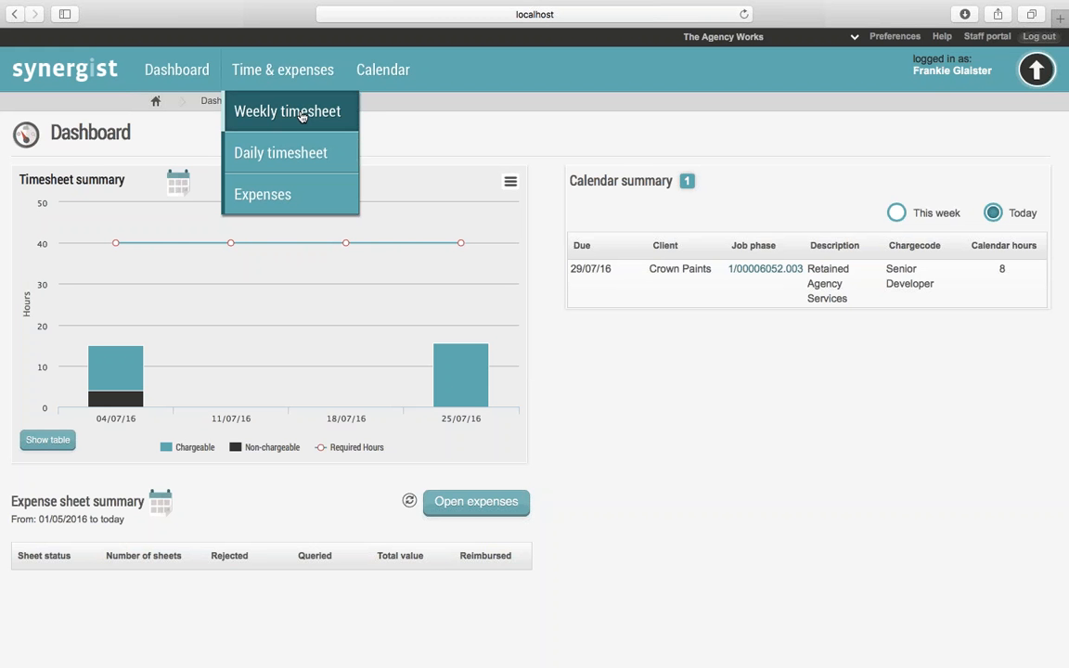
left_click(302, 115)
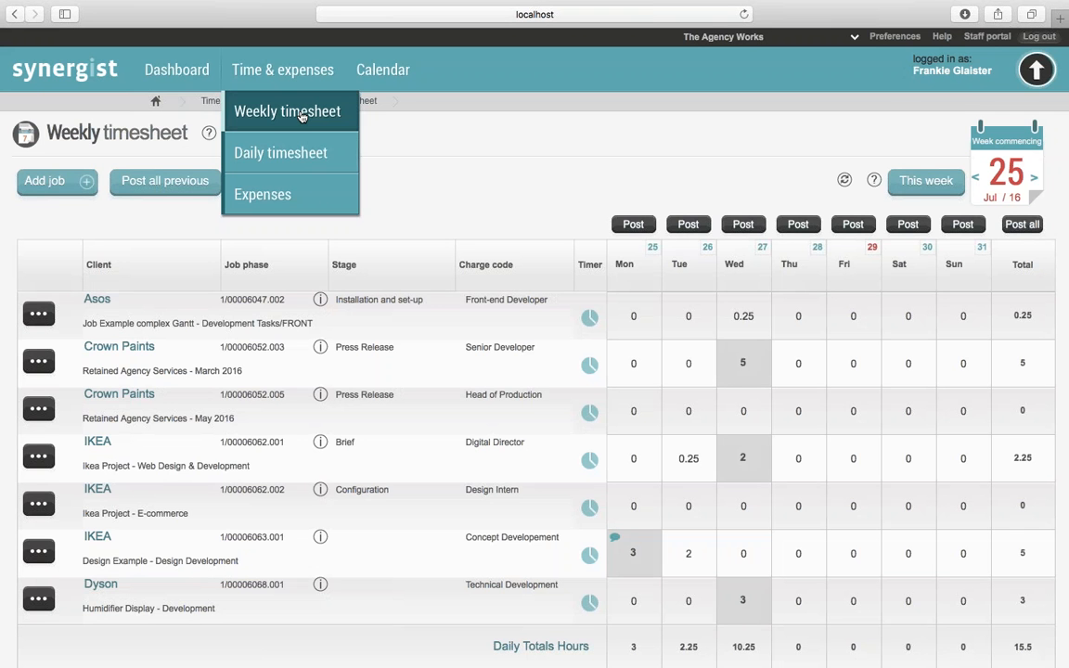
scroll(401, 195, "down", 2)
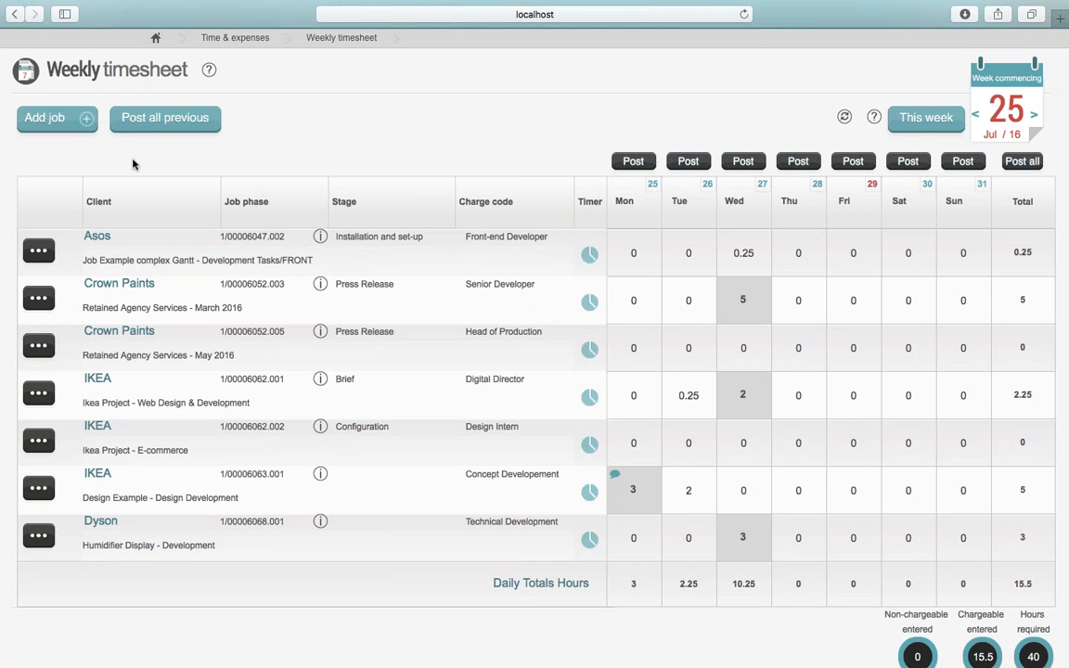
left_click(67, 120)
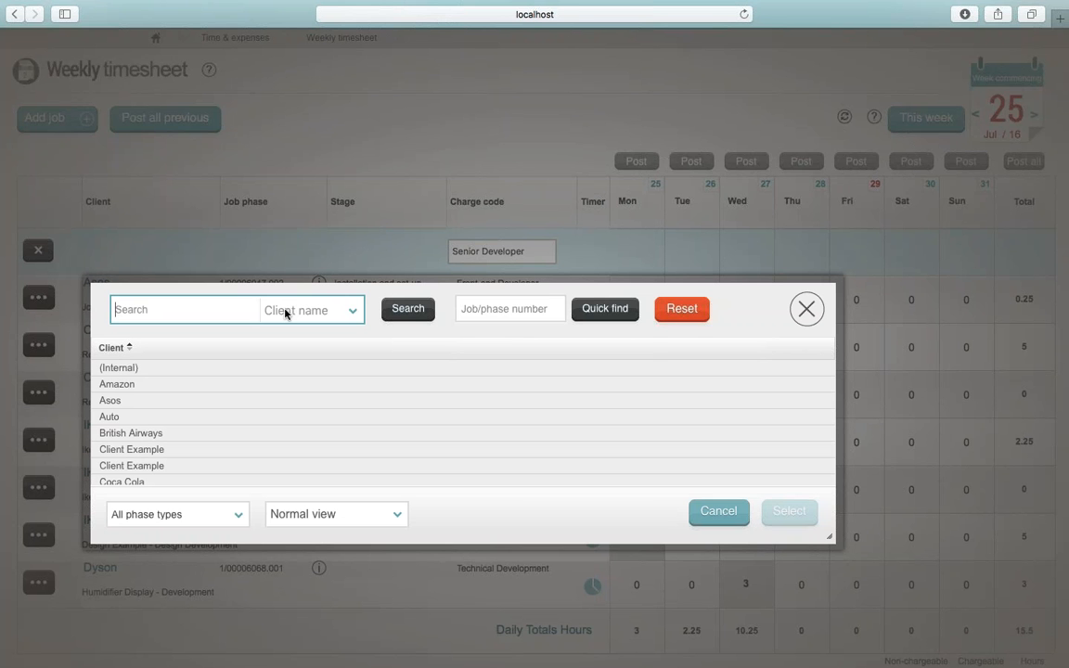
left_click(512, 312)
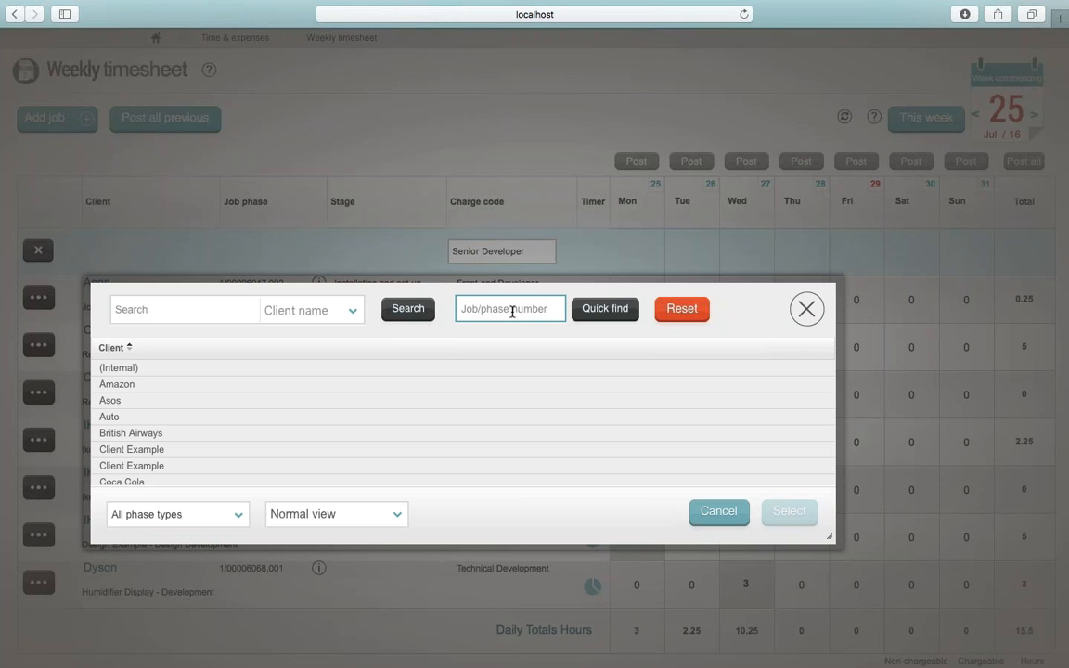
type("6074")
key("Return")
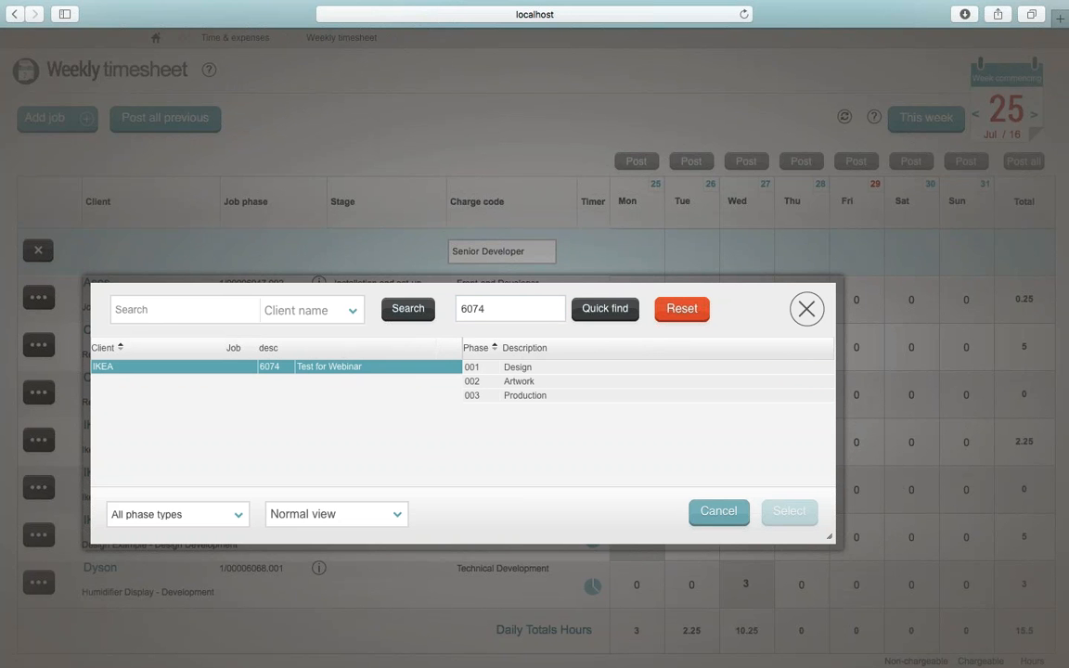
left_click(565, 370)
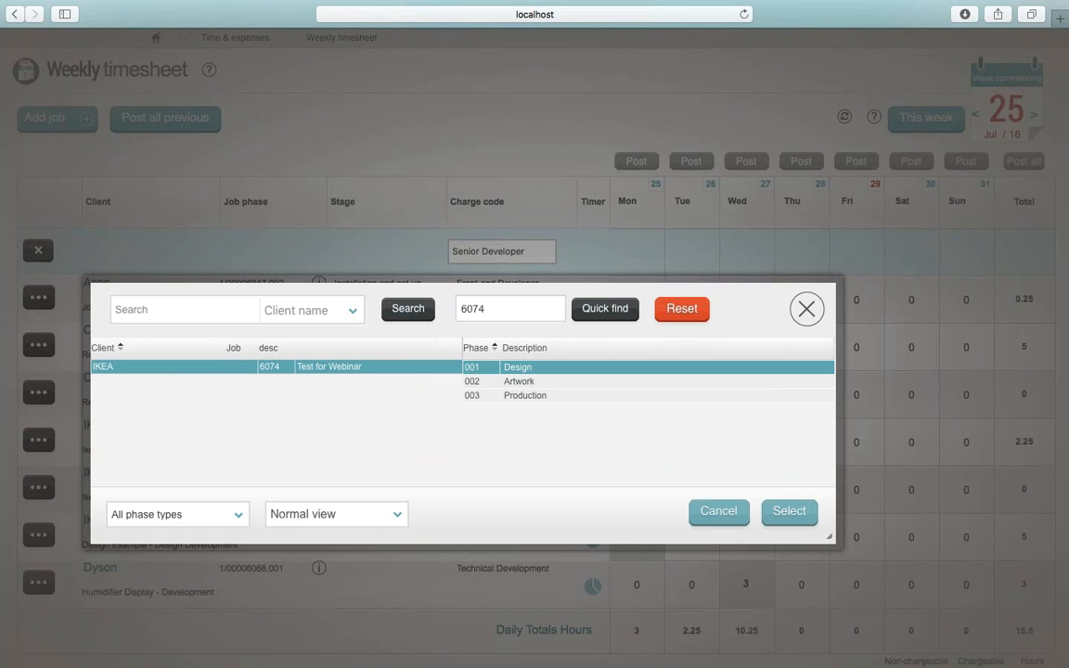
left_click(779, 515)
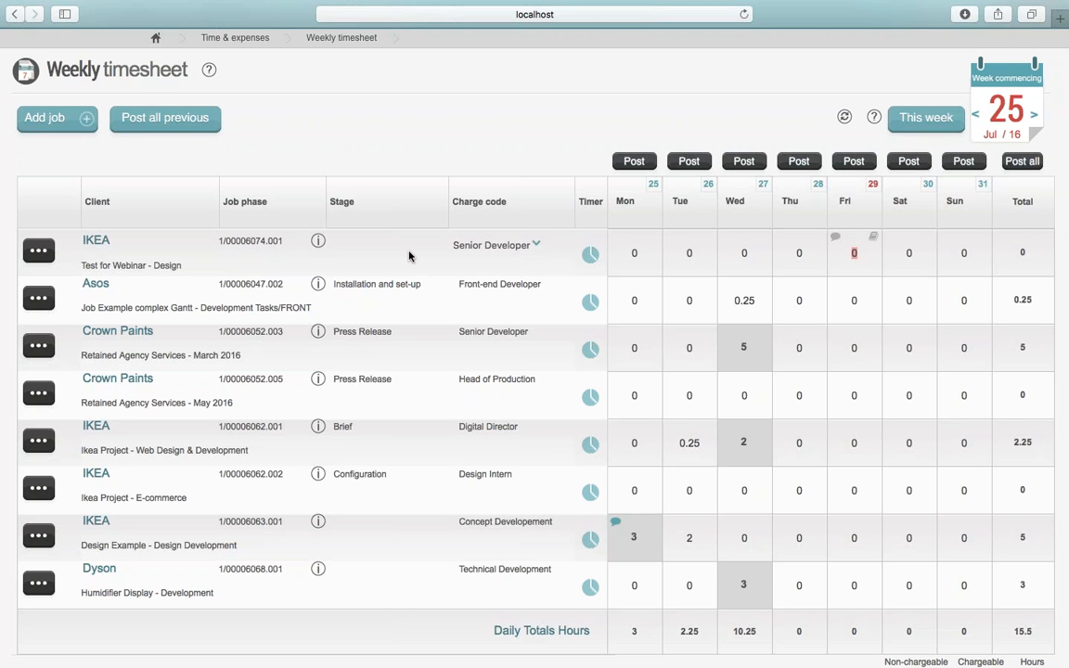
Set the charge code of the new "Test for Webinar - Design" timesheet line to Design Intern.
left_click(536, 247)
left_click(536, 247)
key("a")
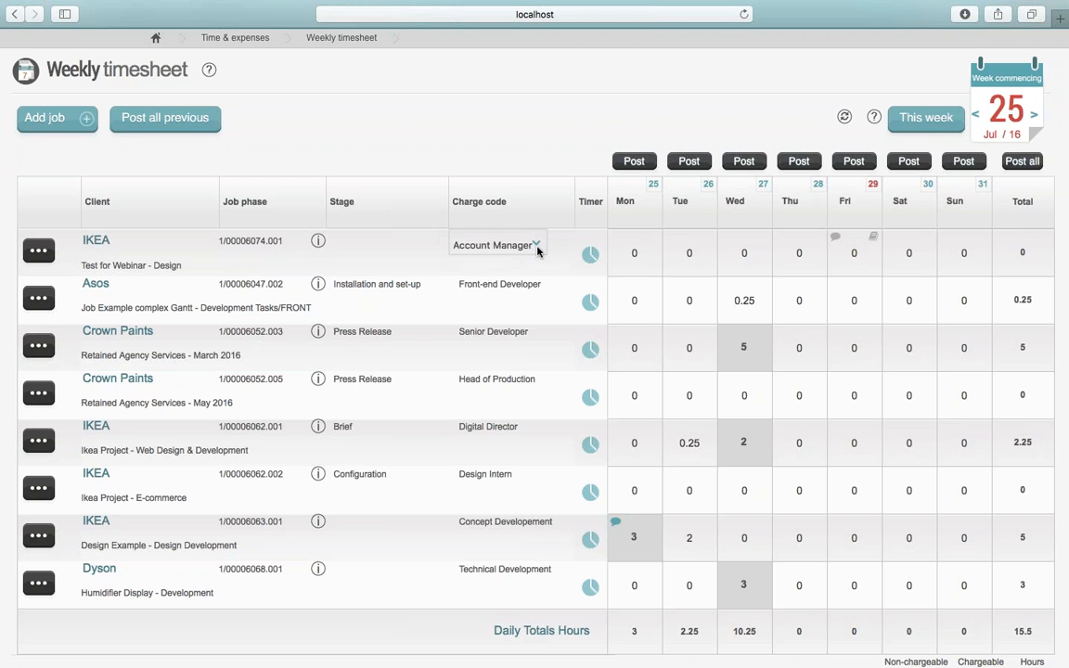
left_click(536, 247)
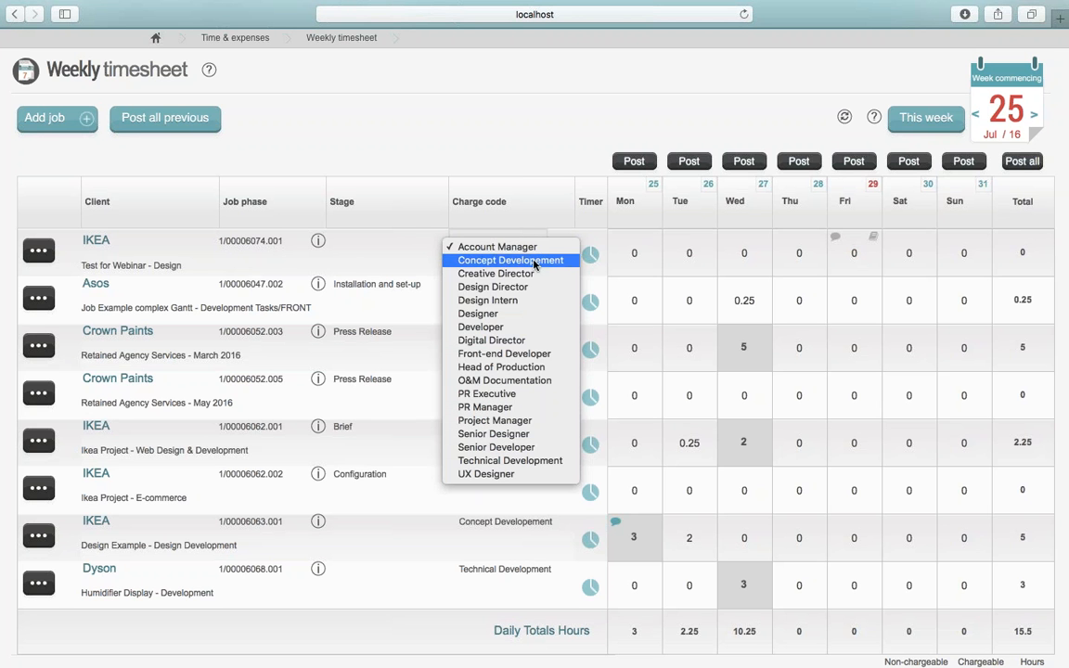
left_click(530, 306)
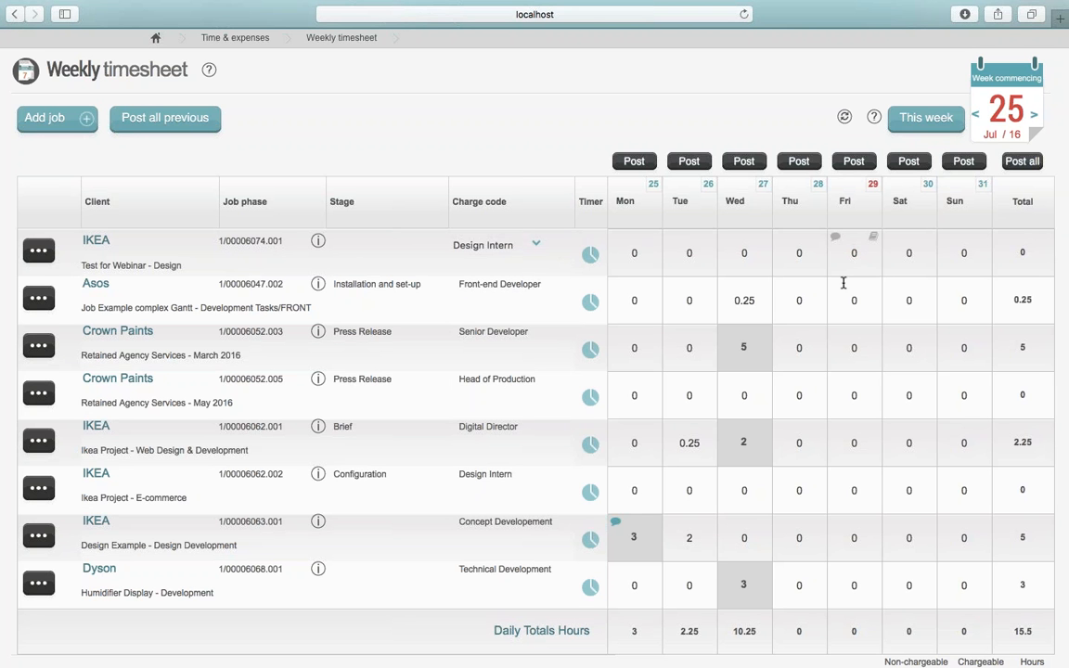
Log 3 hours on Friday 29 for "Test for Webinar - Design" with the work-done note "xxxxxxxxx", and post that day.
left_click(860, 255)
key("BackSpace")
type("3")
left_click(834, 240)
type("xx")
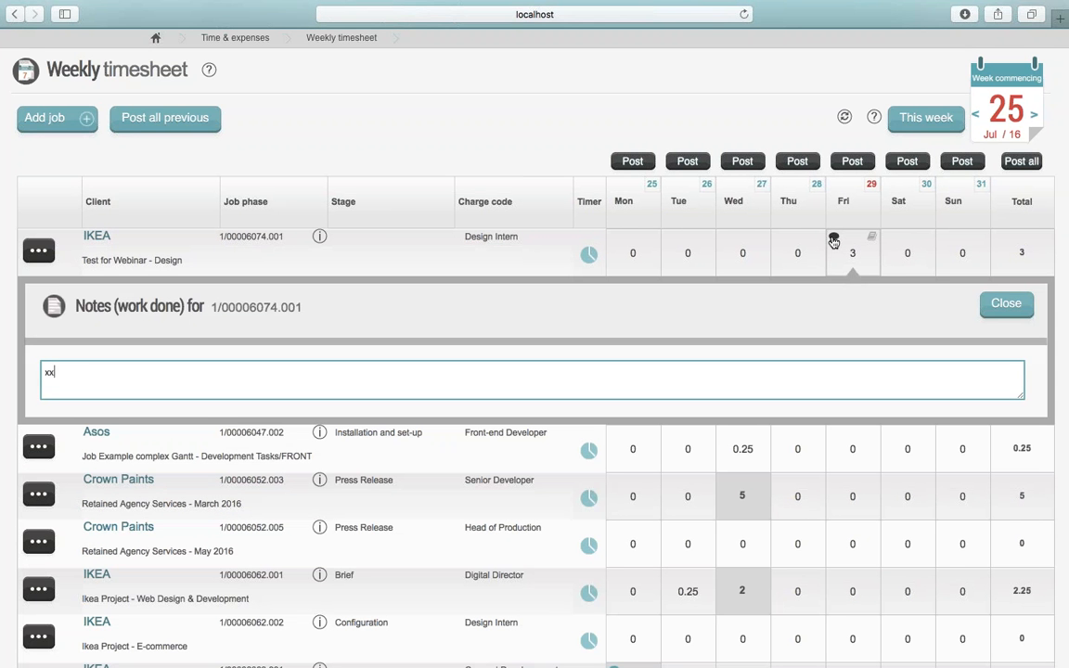
type("xxxxxxx")
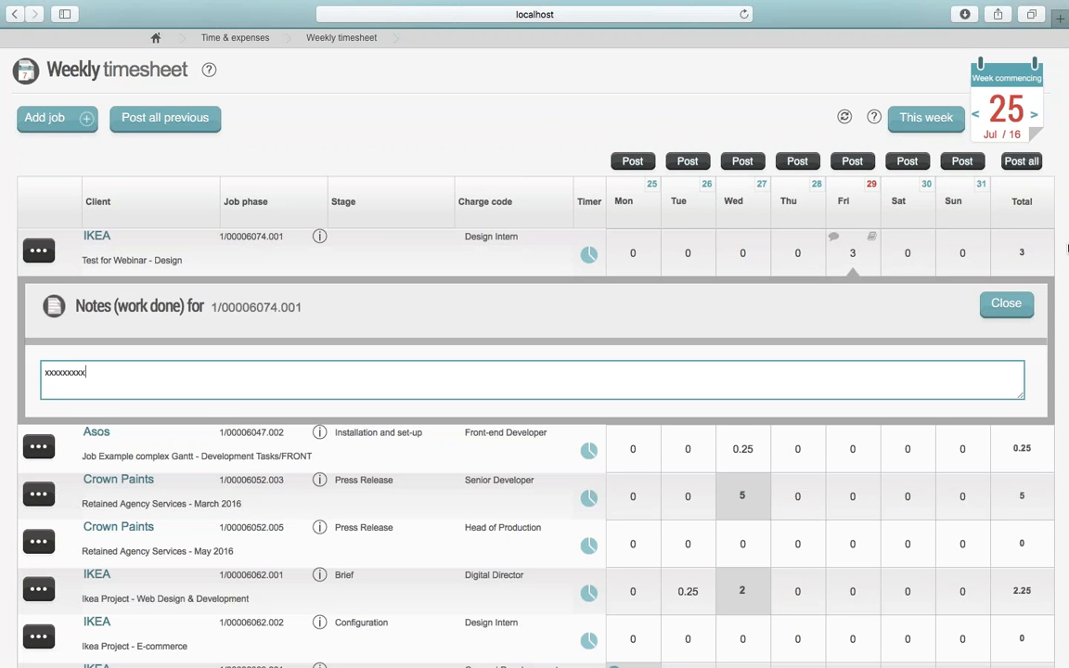
left_click(1003, 306)
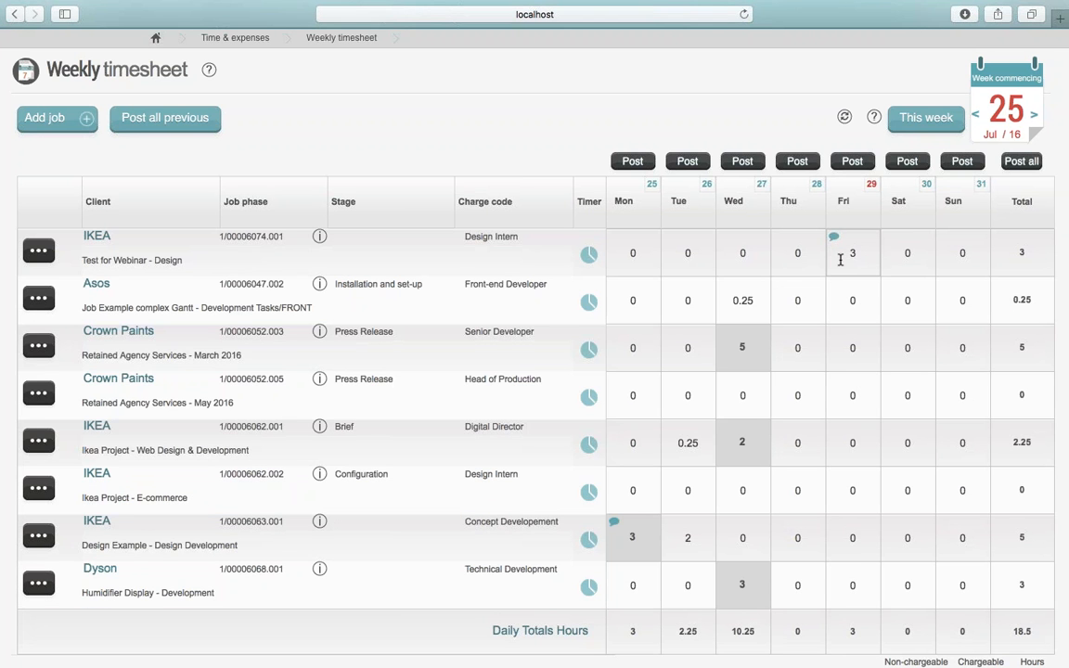
left_click(851, 163)
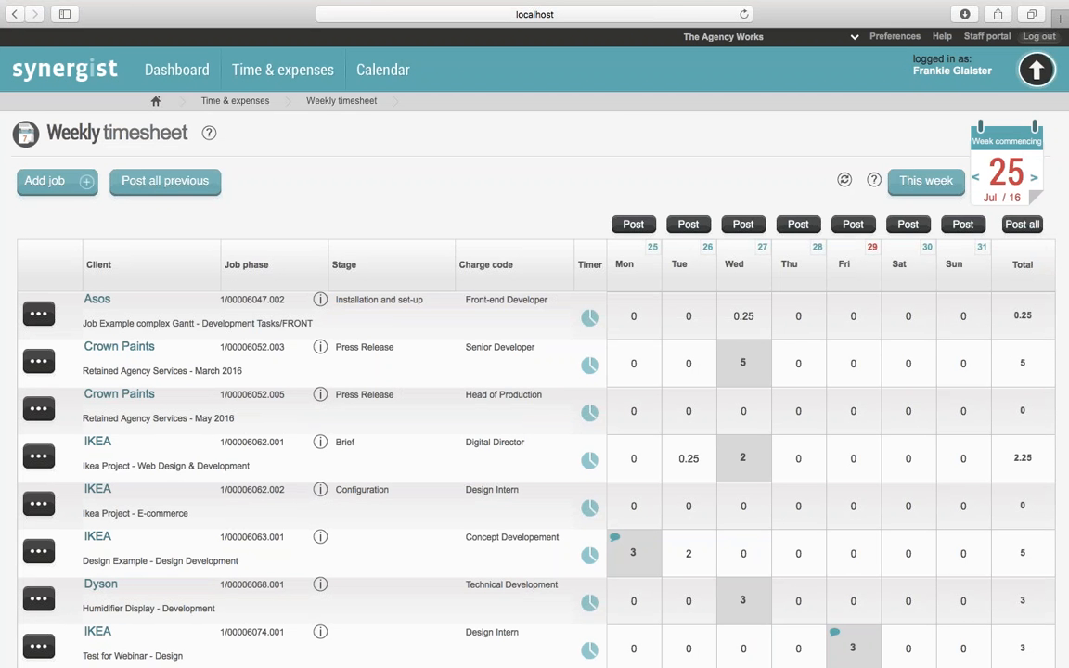
scroll(872, 613, "down", 3)
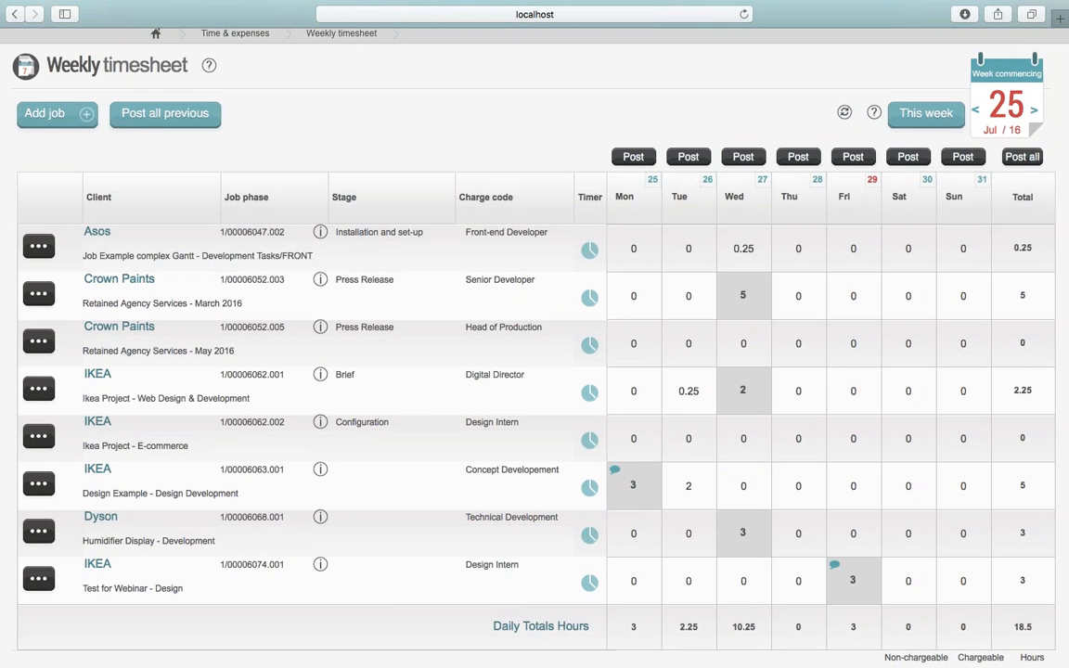
Minimise Safari, open the live jobs list in the Synergist desktop application, select "Test for Webinar", and enlarge the list window.
key("ctrl+super+f")
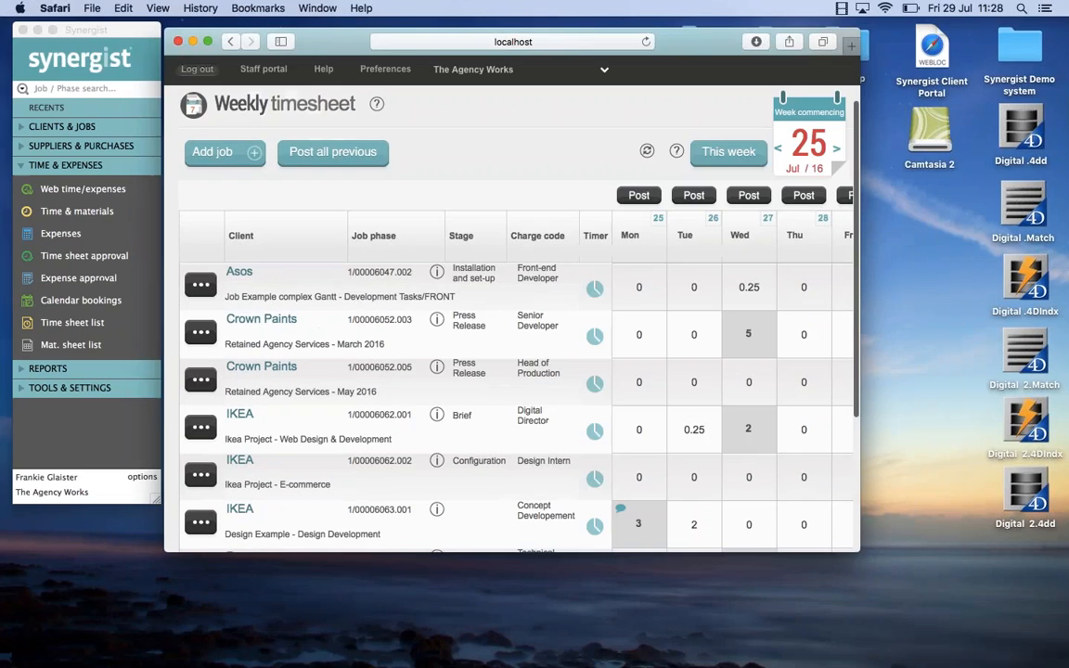
key("super+m")
left_click(65, 121)
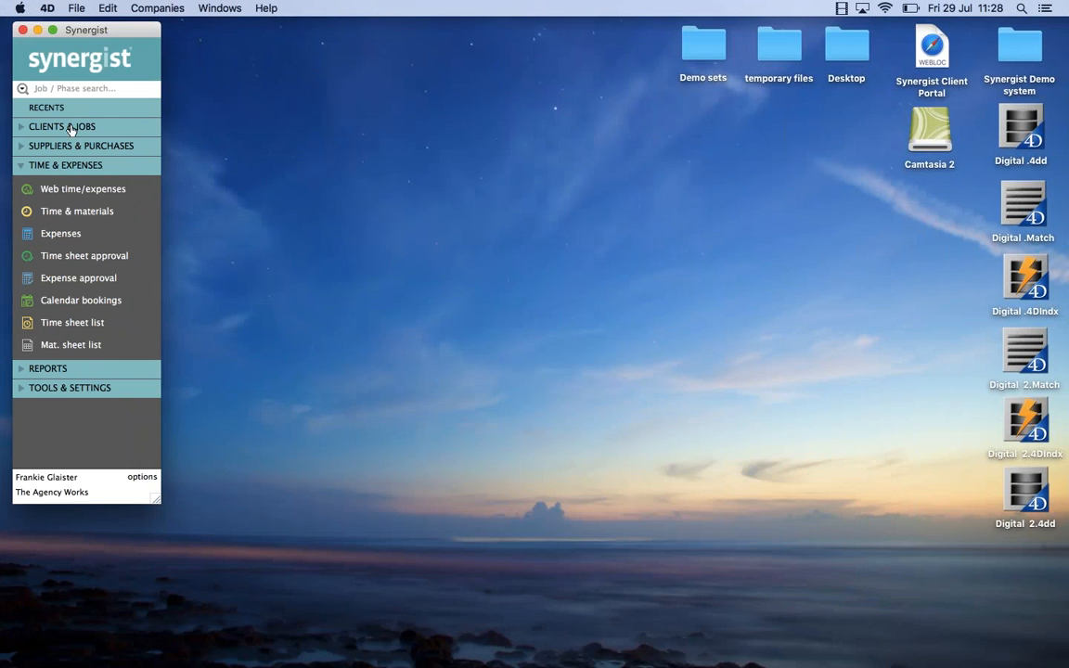
left_click(59, 124)
left_click(49, 195)
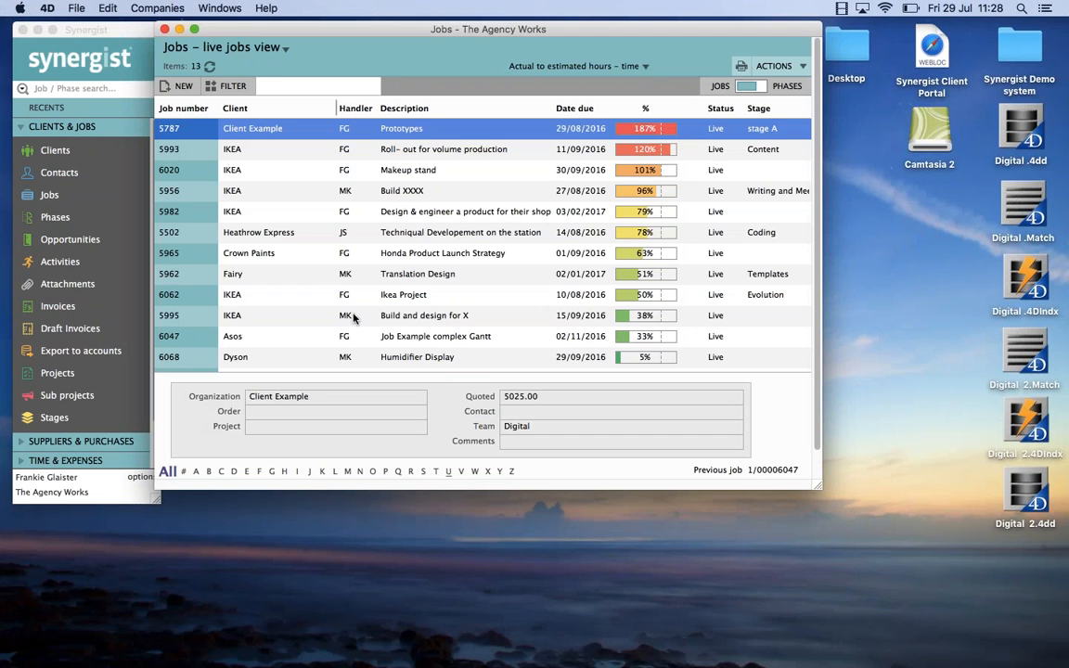
left_click(413, 360)
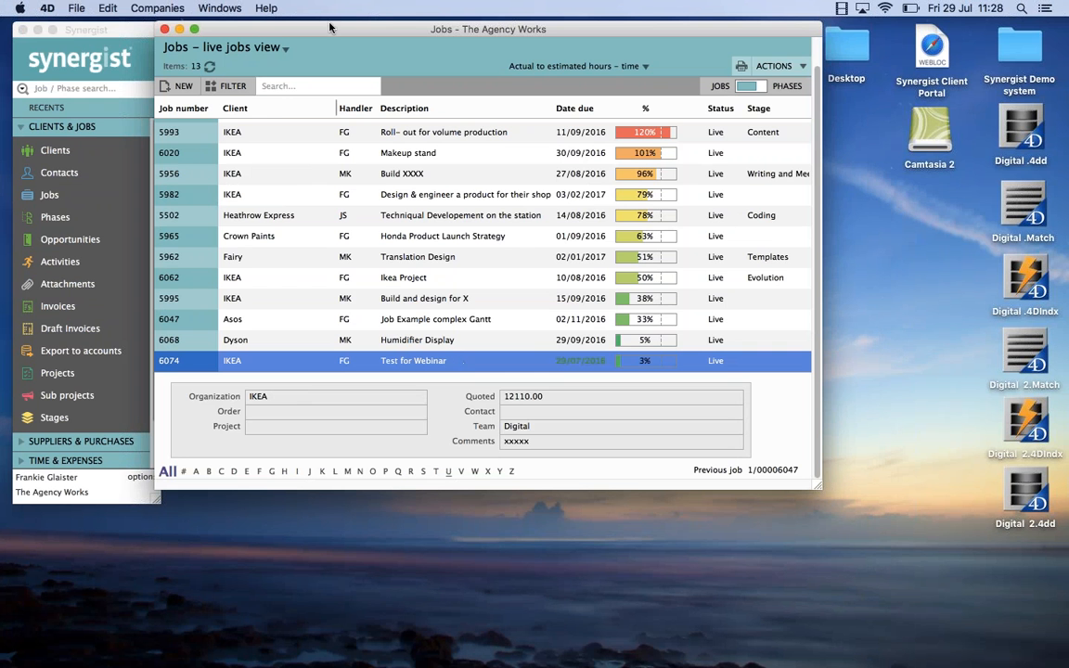
left_click_drag(838, 513, 908, 568)
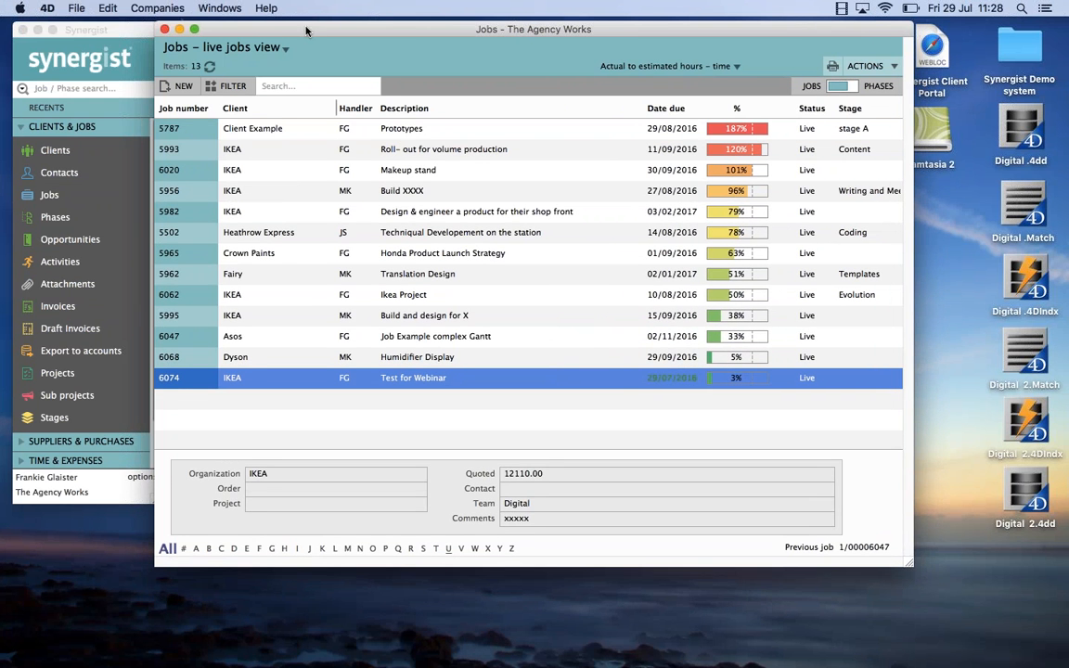
left_click_drag(277, 25, 286, 25)
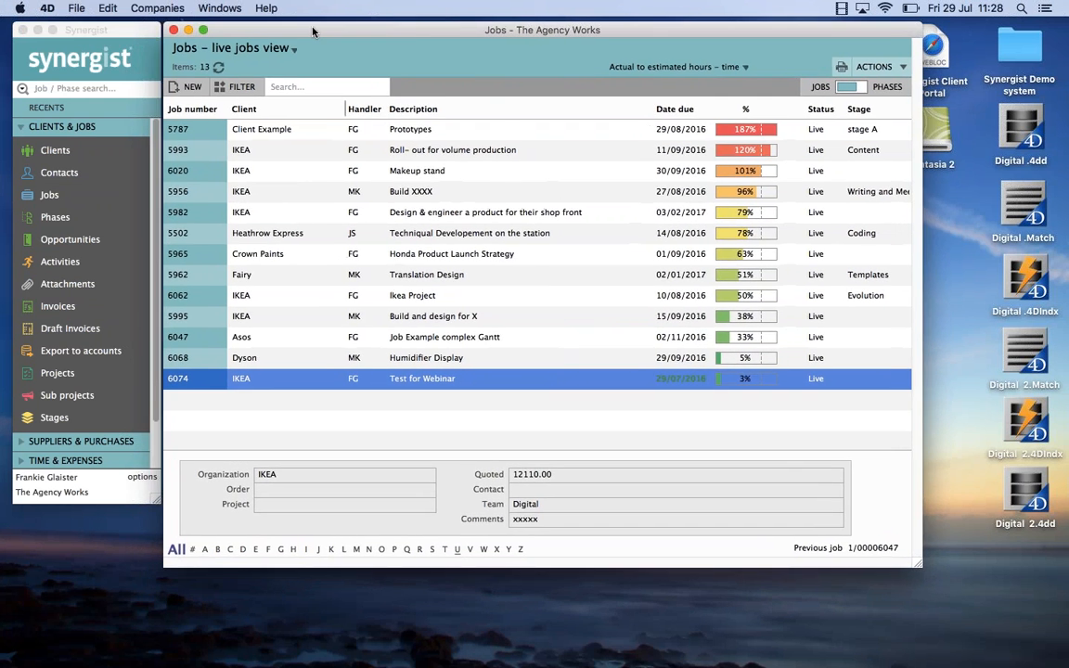
Open the "Test for Webinar" job, maximise its window, and view its full estimate.
double_click(528, 380)
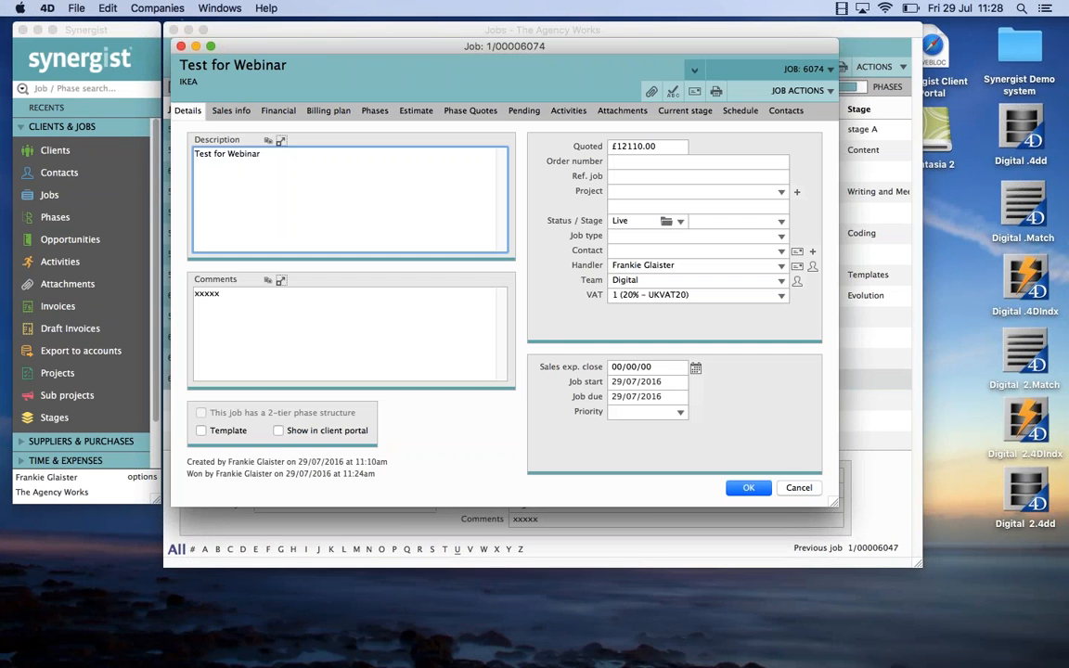
left_click(210, 45)
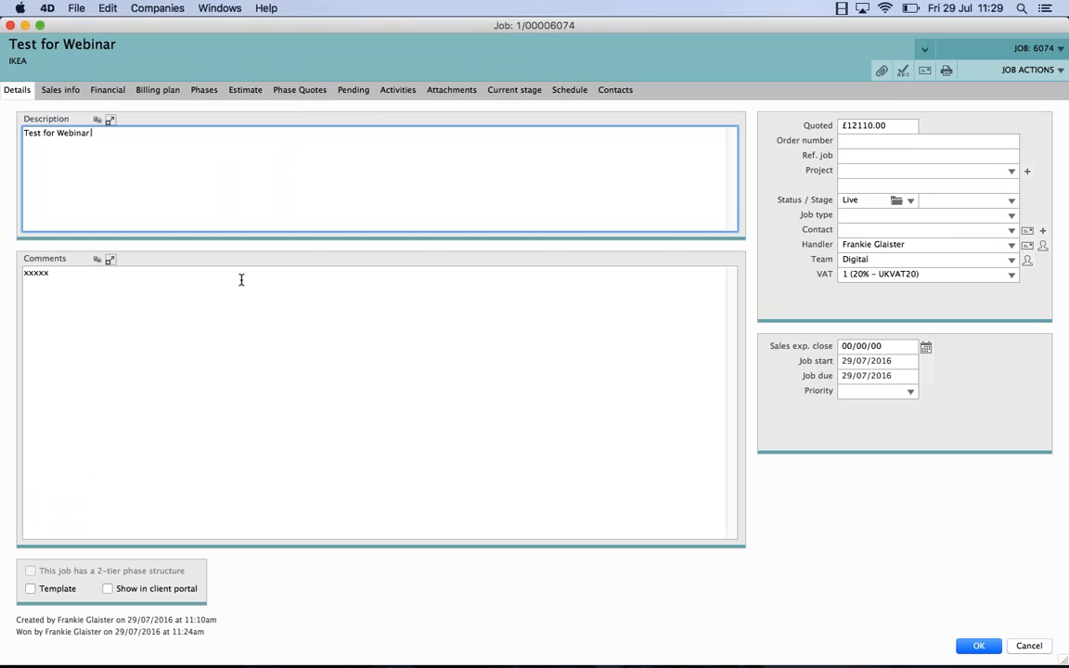
left_click(240, 93)
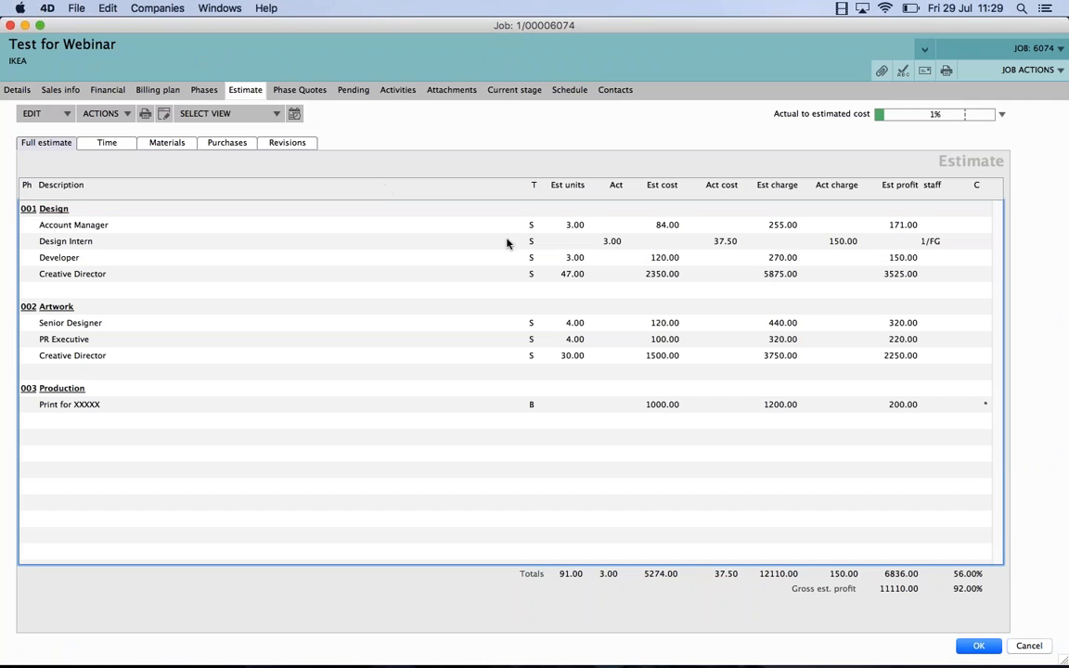
Examine the time sheets behind the Design Intern estimate line, and close the line, the job, and the jobs list.
left_click(598, 241)
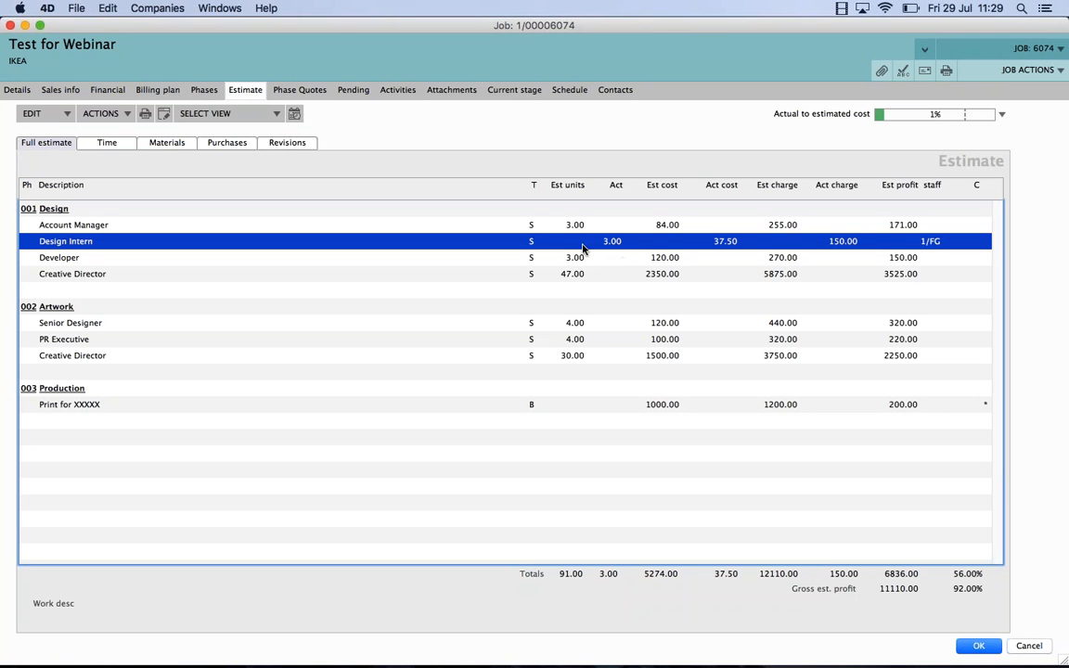
double_click(583, 243)
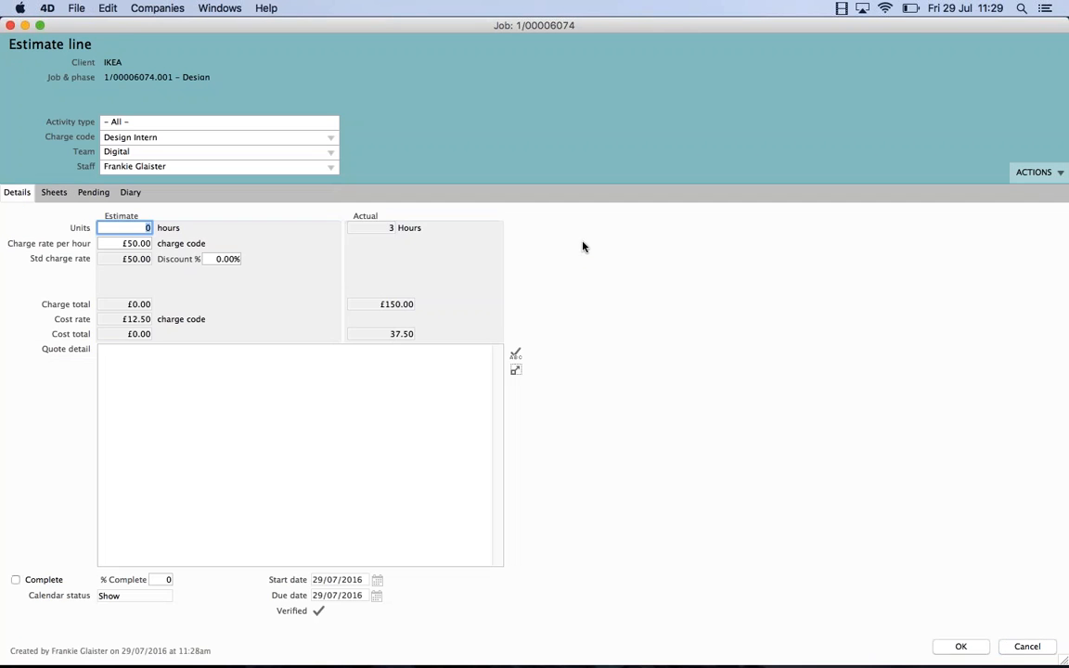
left_click(55, 193)
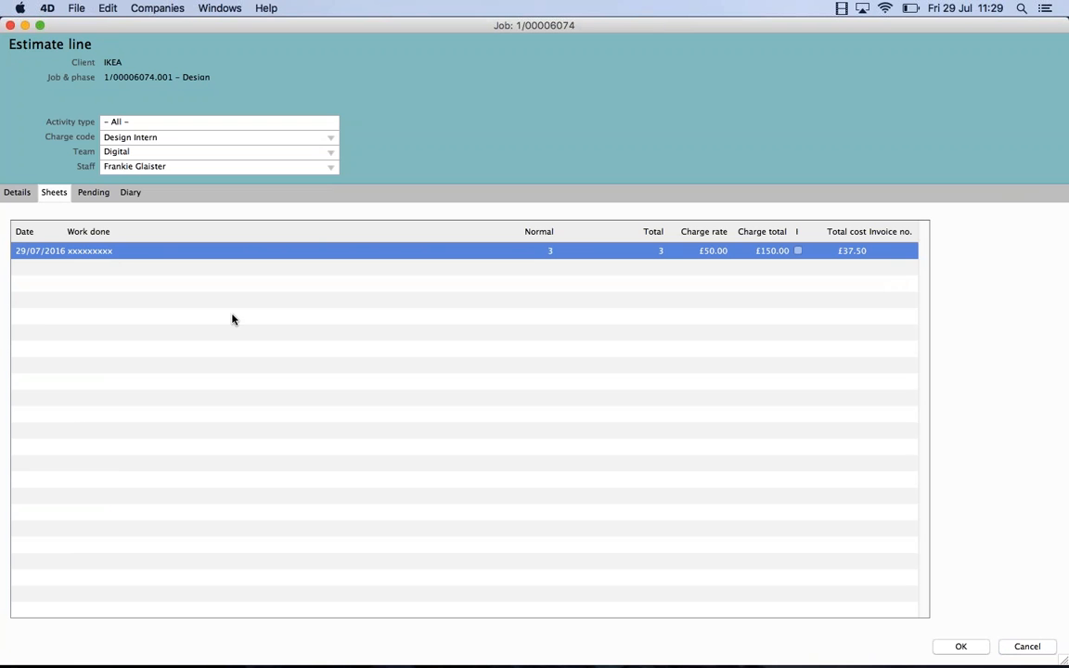
left_click(961, 646)
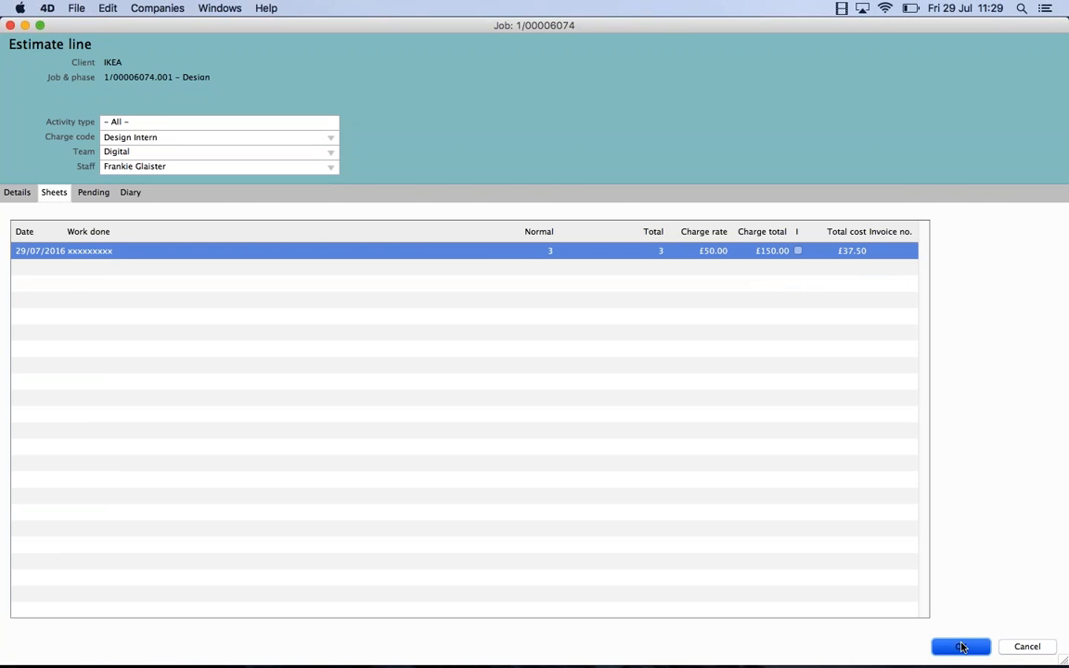
left_click(961, 646)
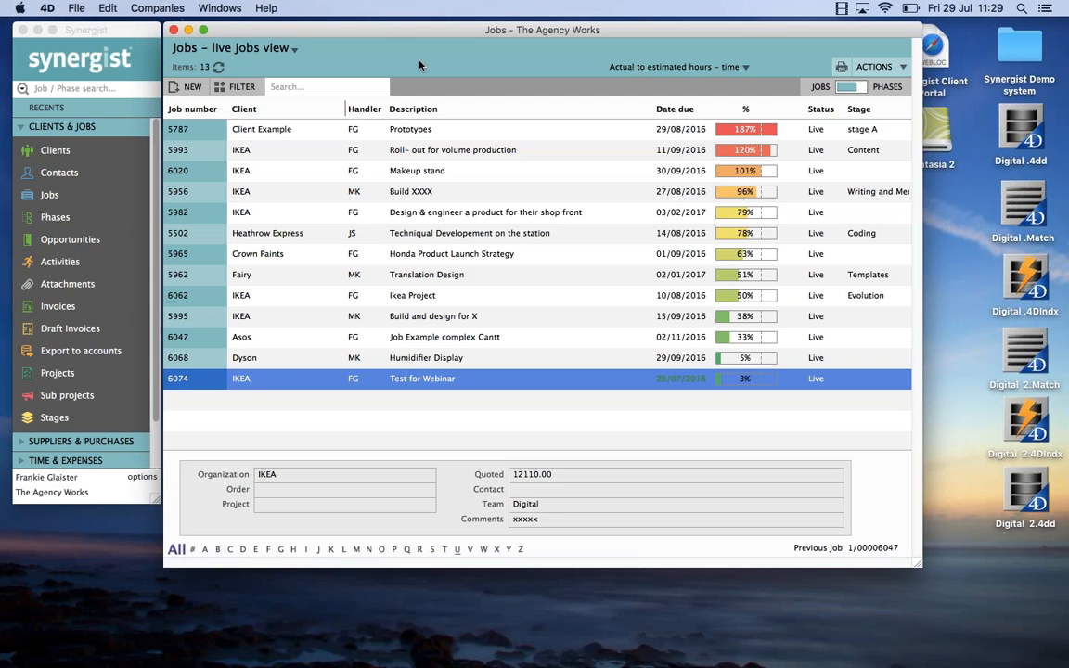
left_click(172, 30)
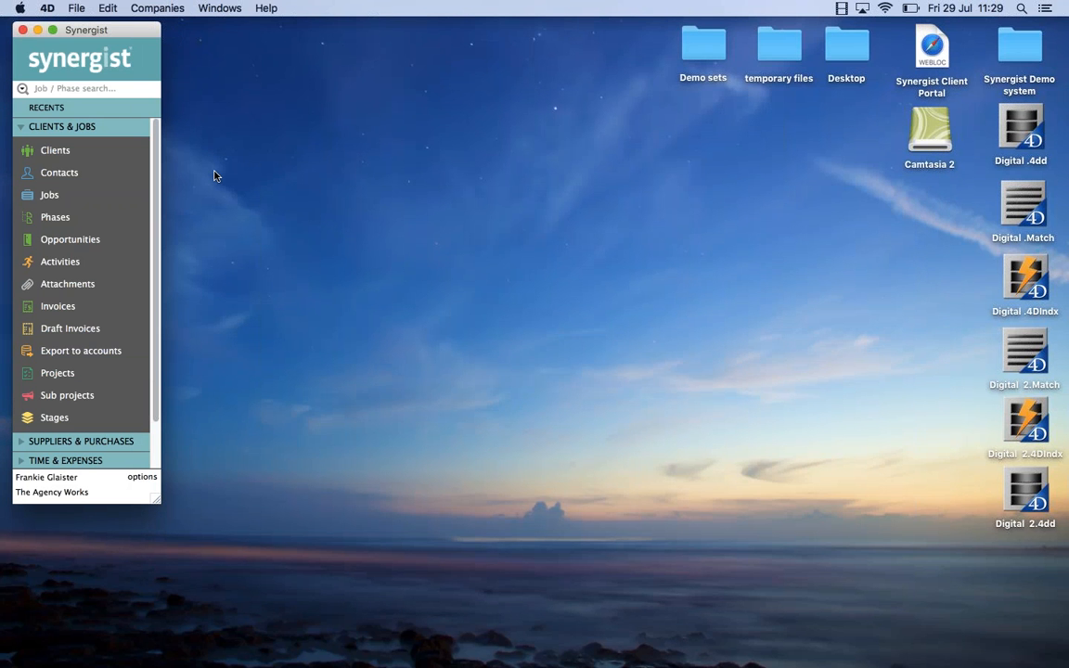
Open the clients and prospects list in an enlarged window, view the Asos client record, and close the record.
left_click(53, 151)
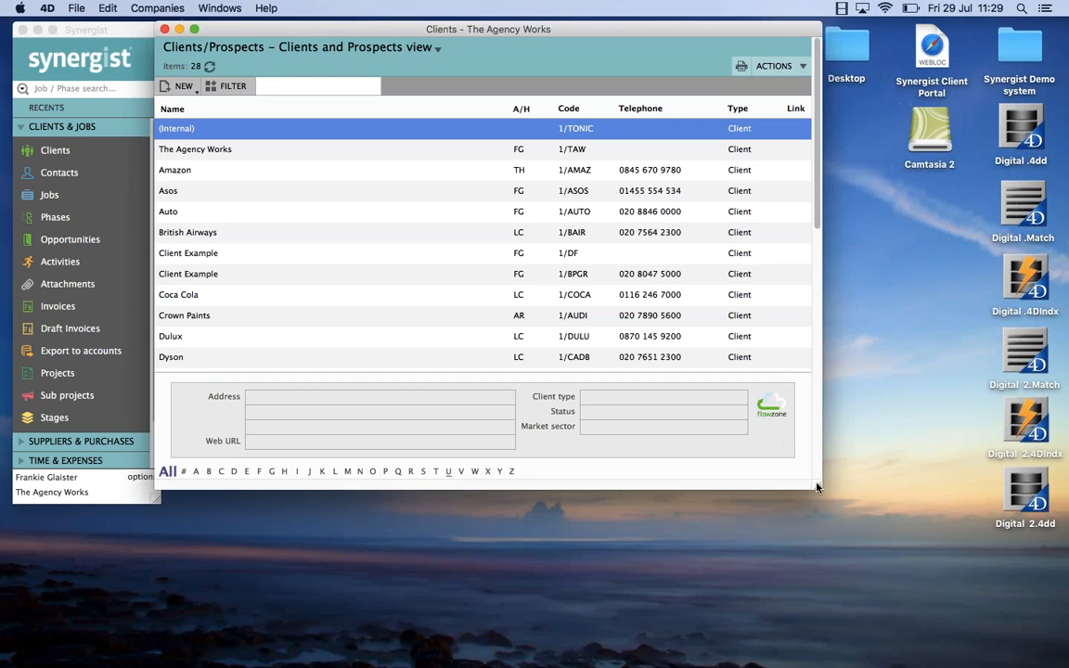
left_click_drag(817, 485, 979, 614)
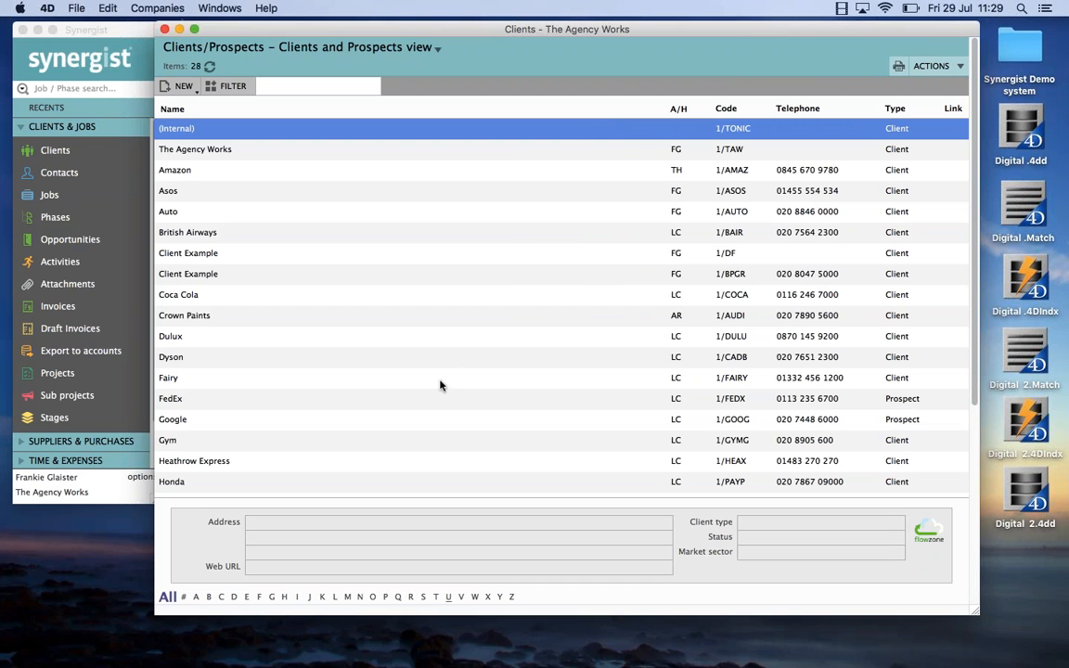
double_click(311, 191)
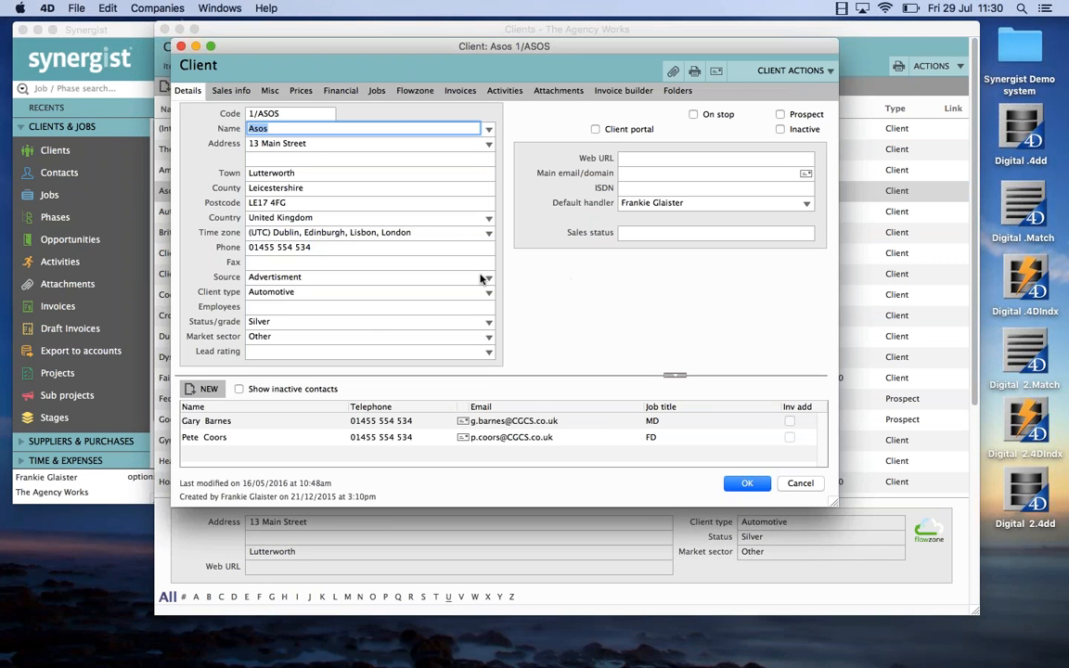
left_click(179, 45)
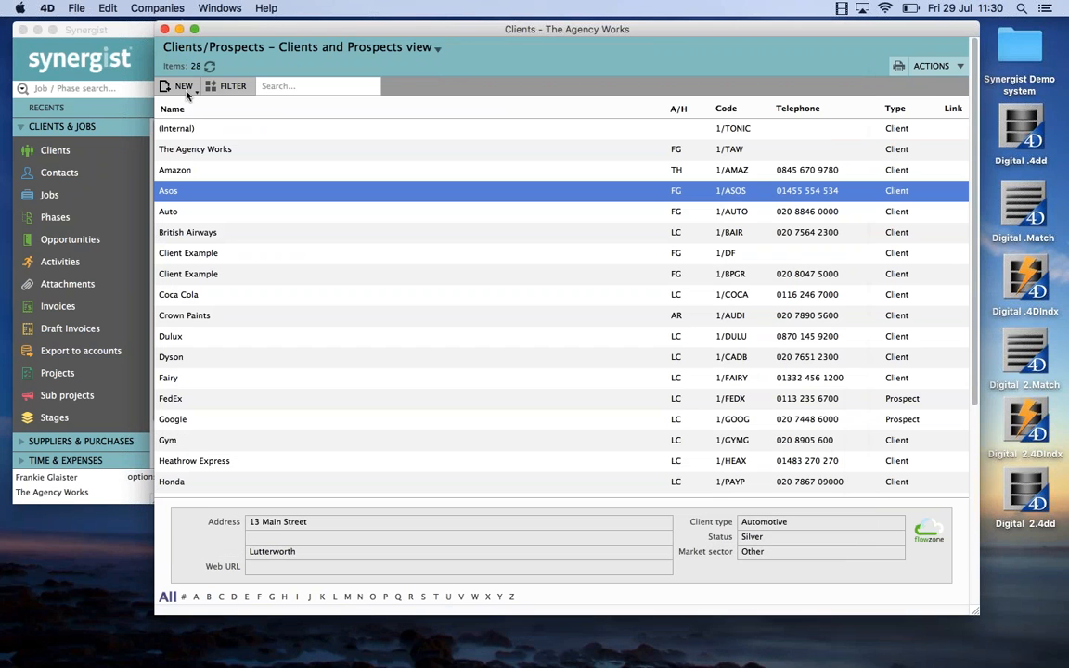
View the options for creating a new client or prospect, dismiss them, and close the clients list.
left_click(173, 89)
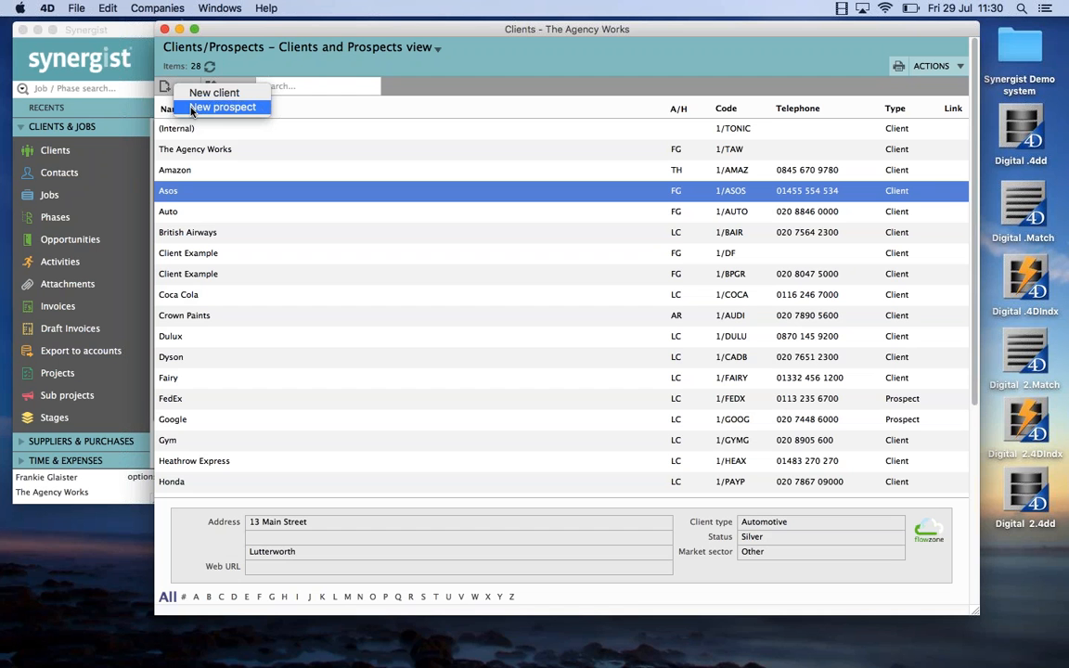
left_click(225, 32)
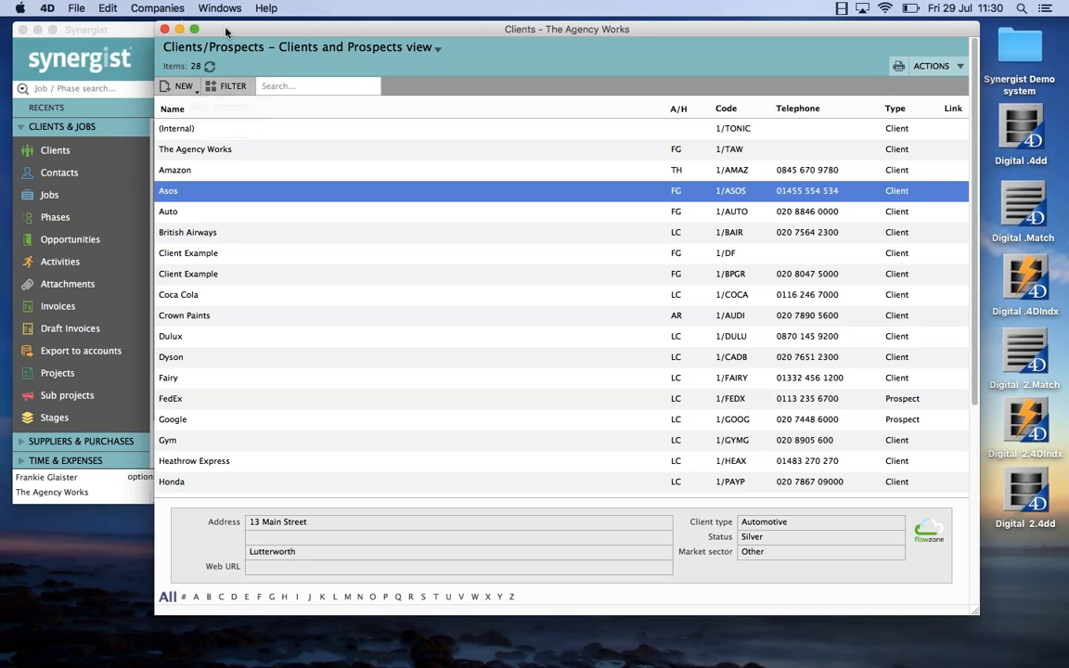
left_click(164, 29)
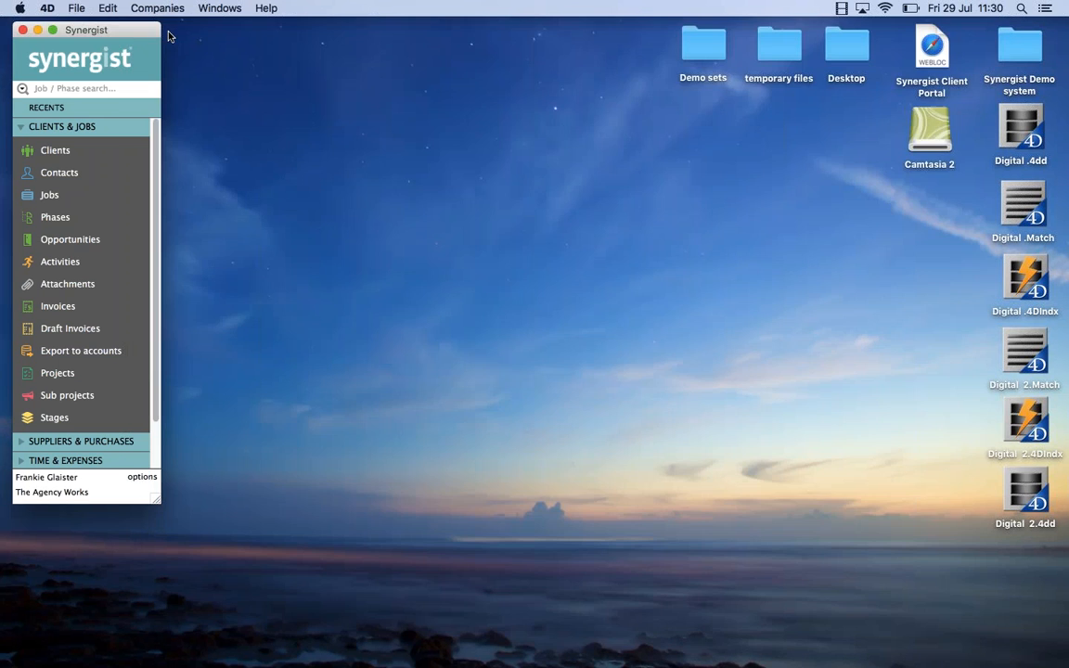
Open the opportunities list, view the options and templates for creating a new opportunity, and dismiss them.
left_click(81, 240)
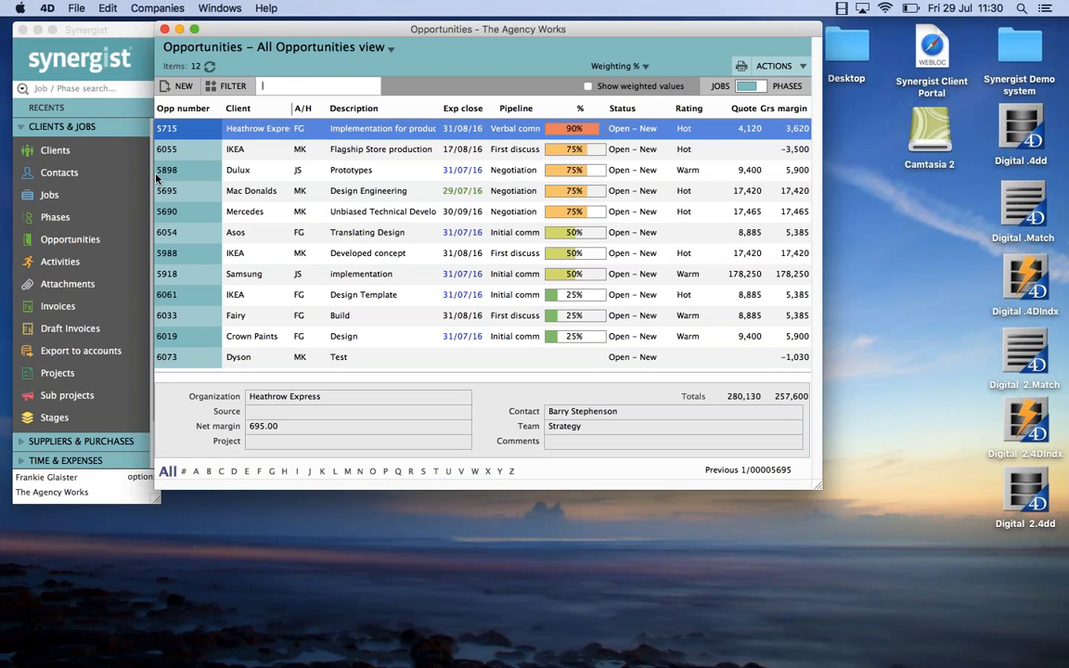
left_click(165, 89)
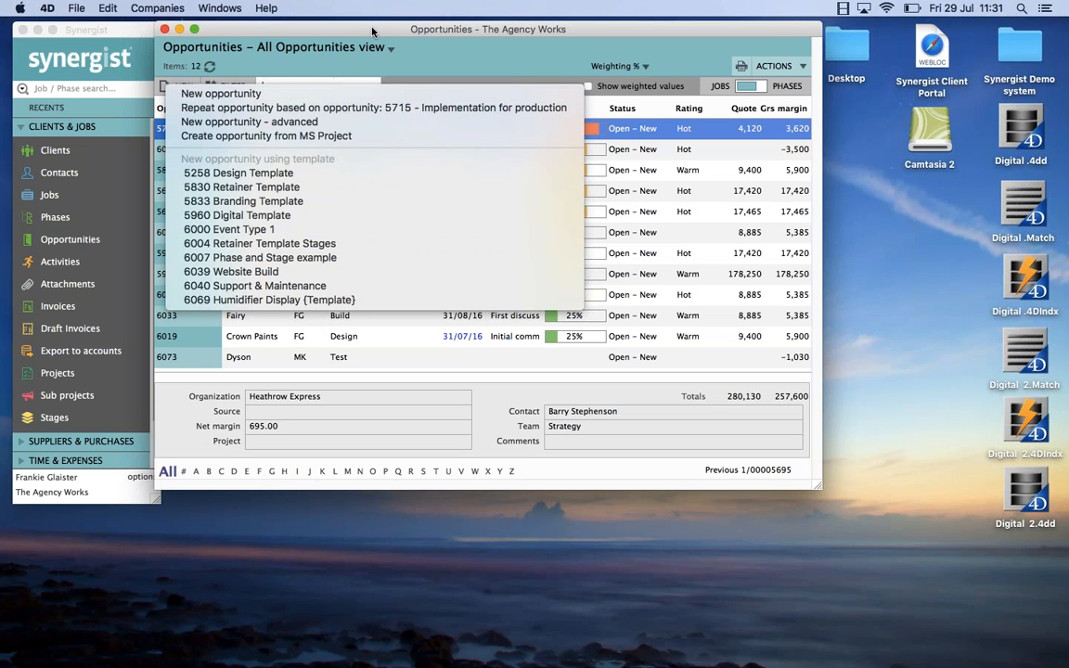
left_click(330, 49)
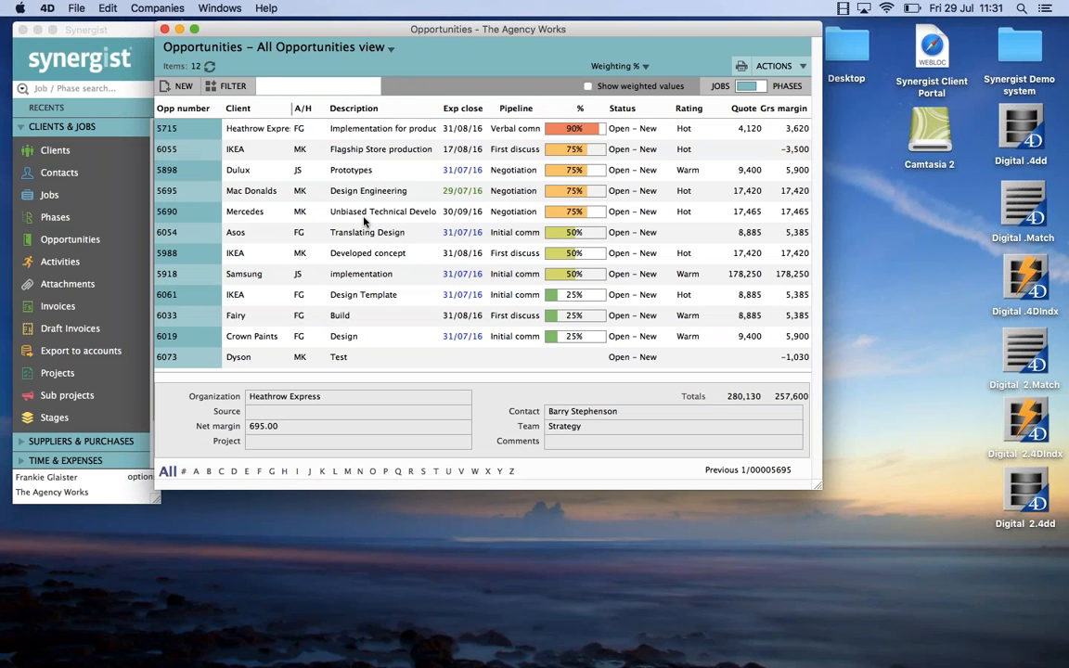
Open the IKEA "Flagship Store production" opportunity, view its phases, and check the options for adding phases without choosing one.
double_click(347, 154)
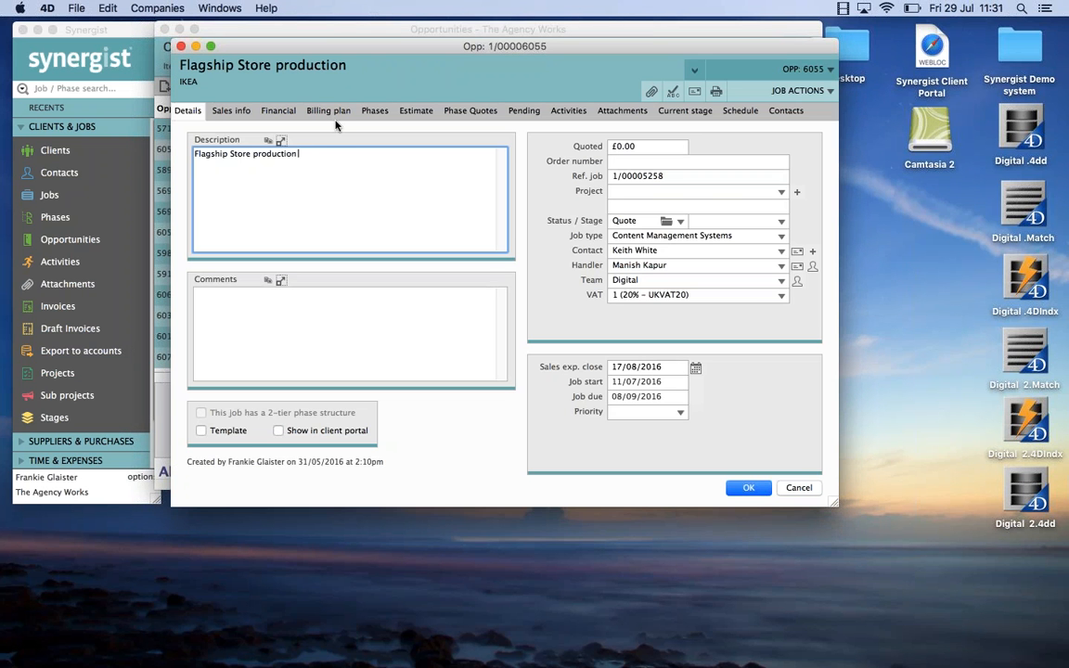
left_click(375, 112)
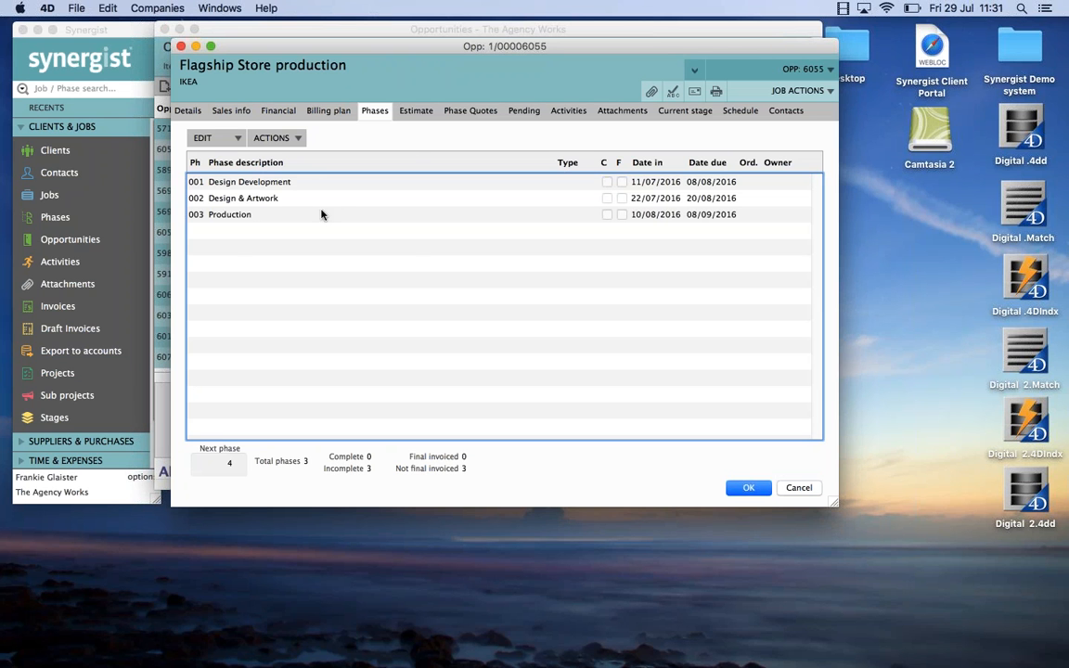
left_click(238, 140)
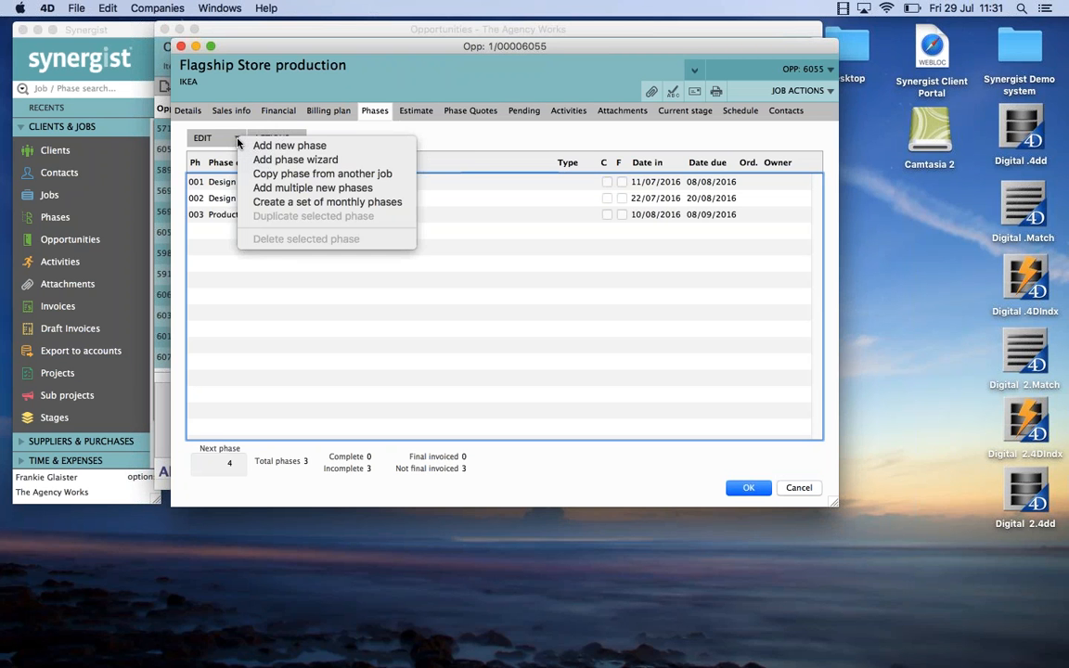
left_click(240, 279)
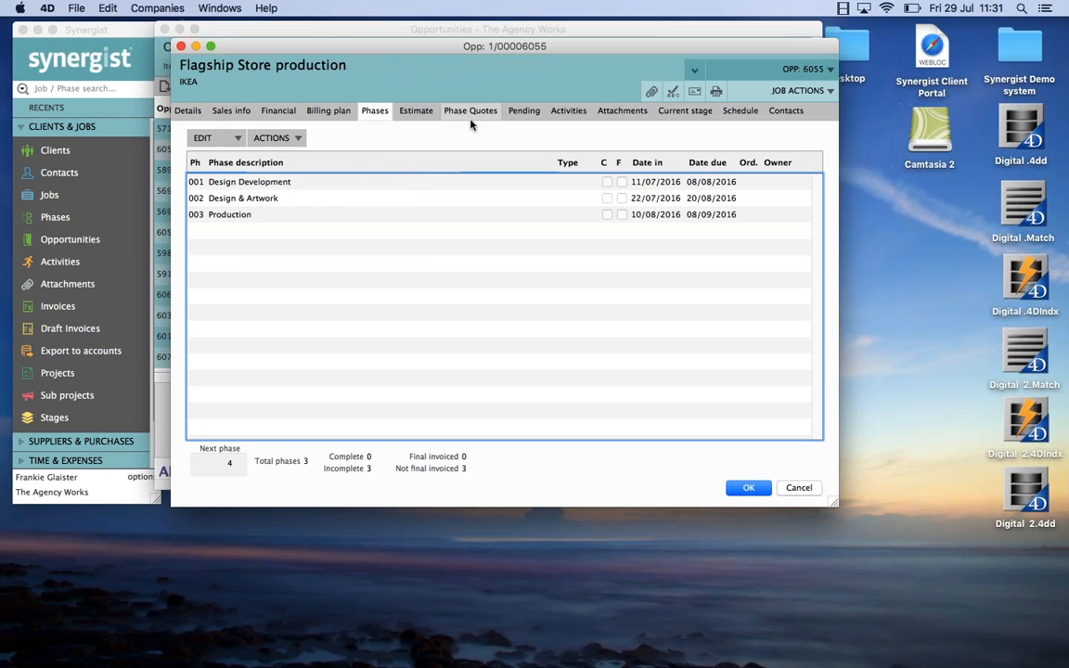
Open the Design Development phase, view its estimate, and return to the opportunity's phase list.
double_click(351, 183)
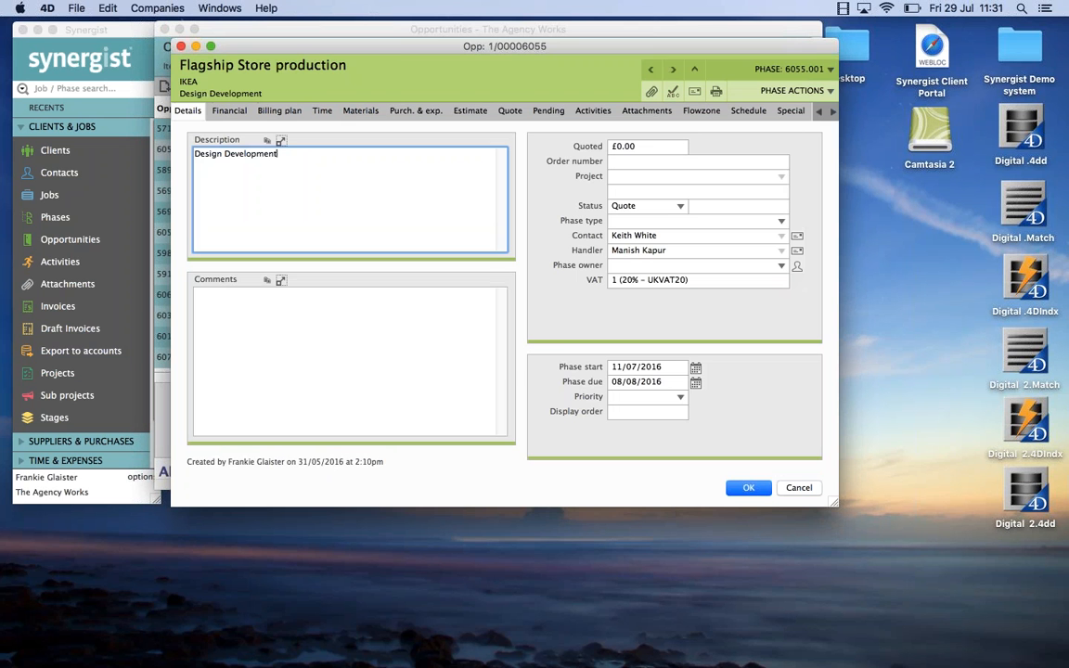
left_click(470, 111)
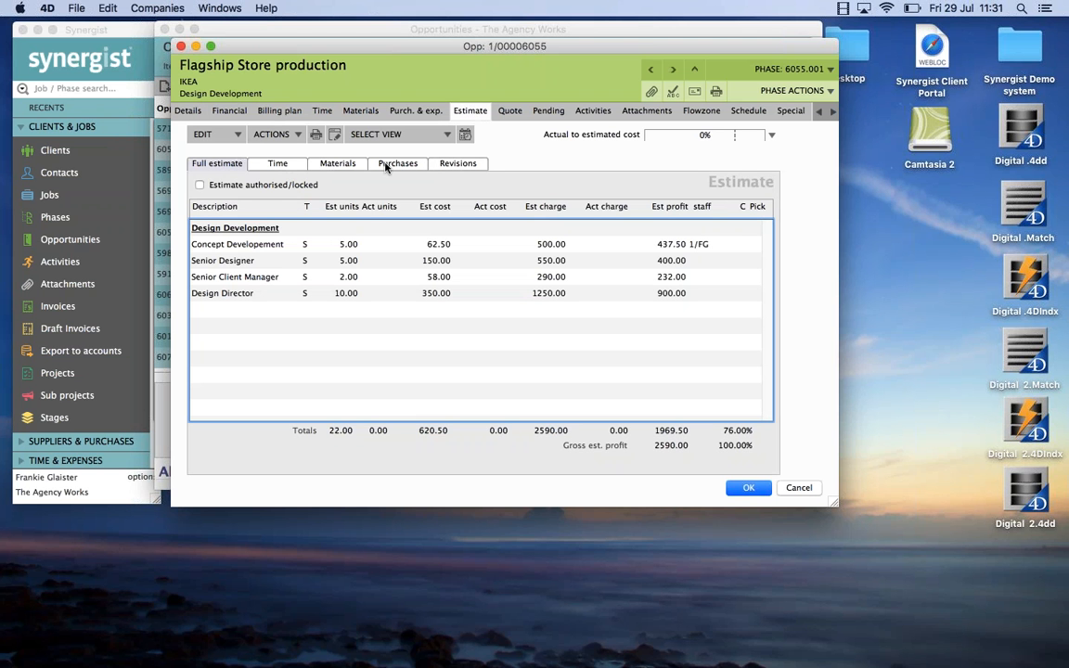
left_click(694, 71)
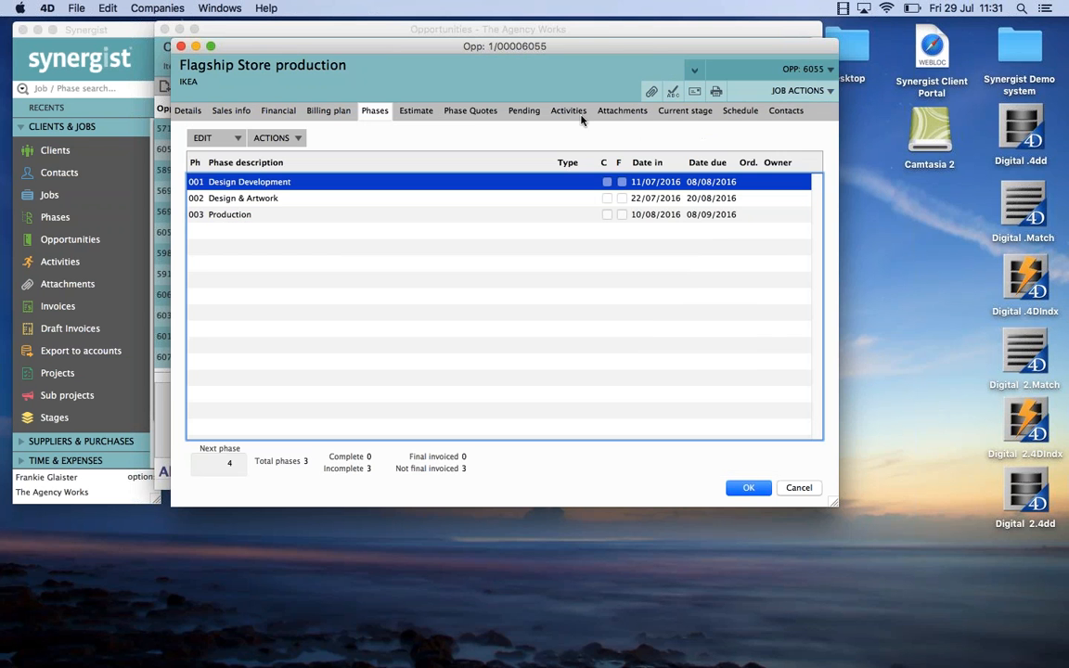
Review the opportunity's full estimate across all its phases, and close the opportunity with OK.
left_click(415, 112)
scroll(382, 273, "down", 3)
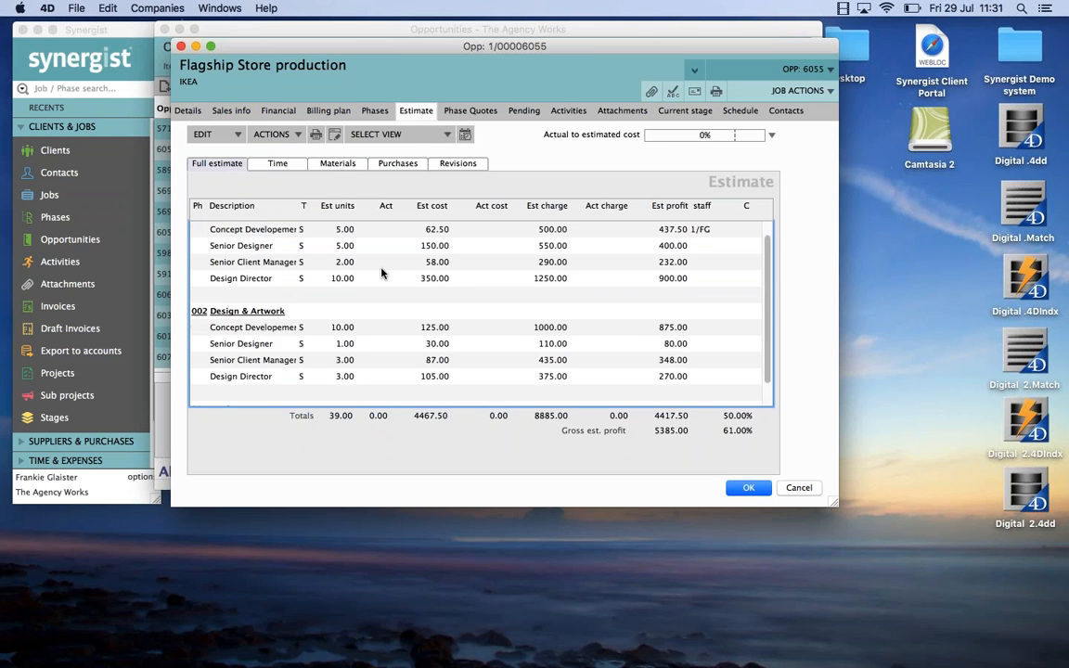
scroll(381, 272, "up", 3)
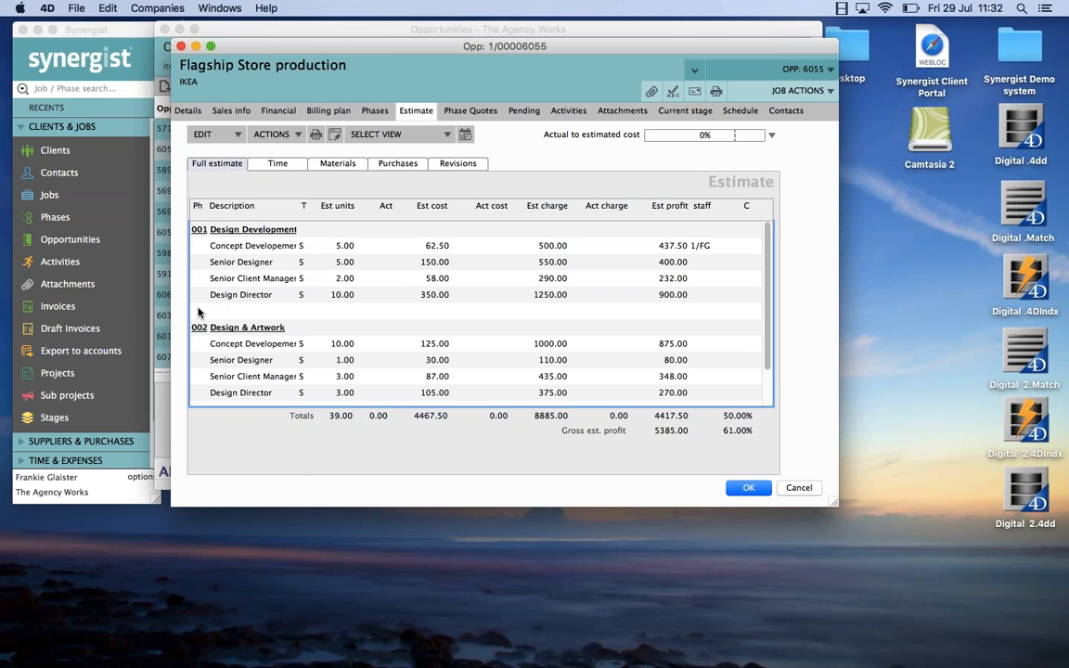
scroll(209, 334, "down", 2)
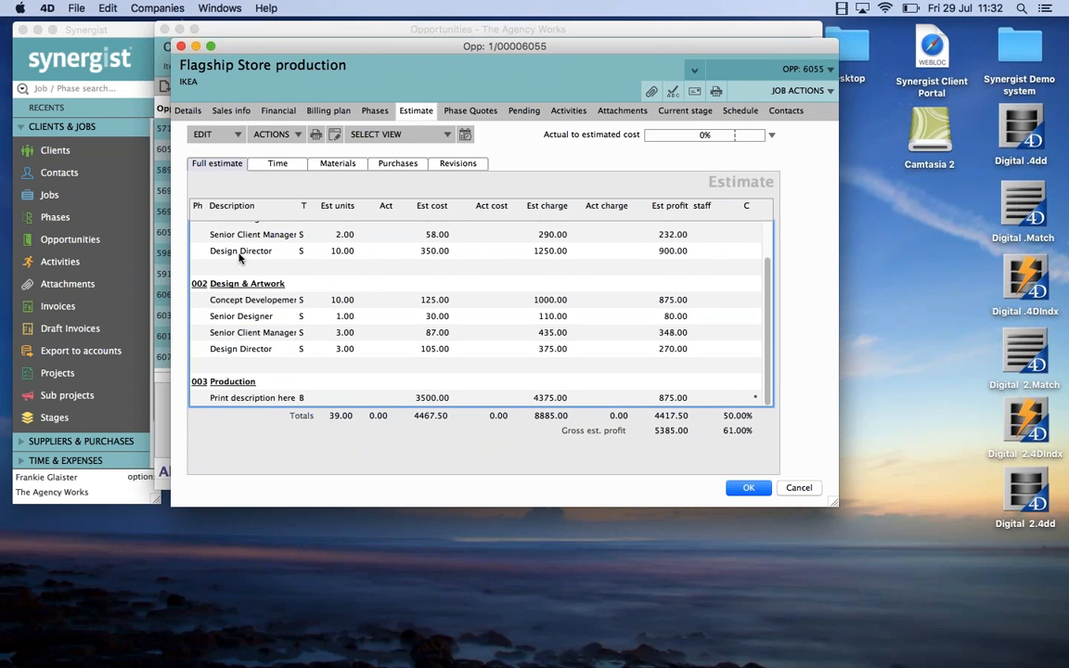
scroll(240, 259, "up", 2)
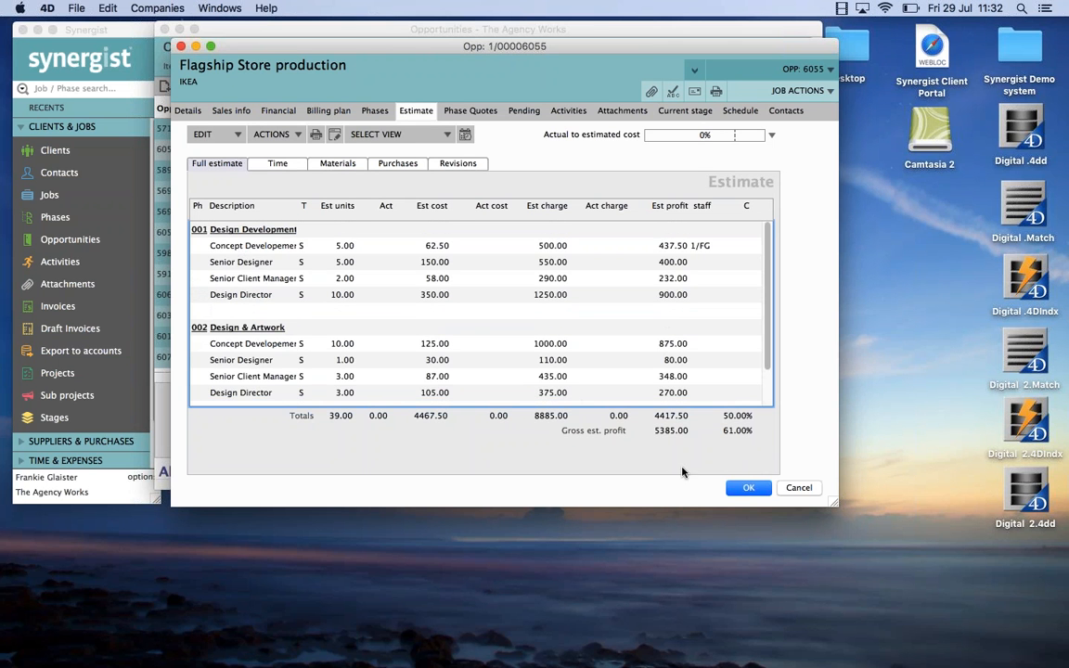
left_click(748, 487)
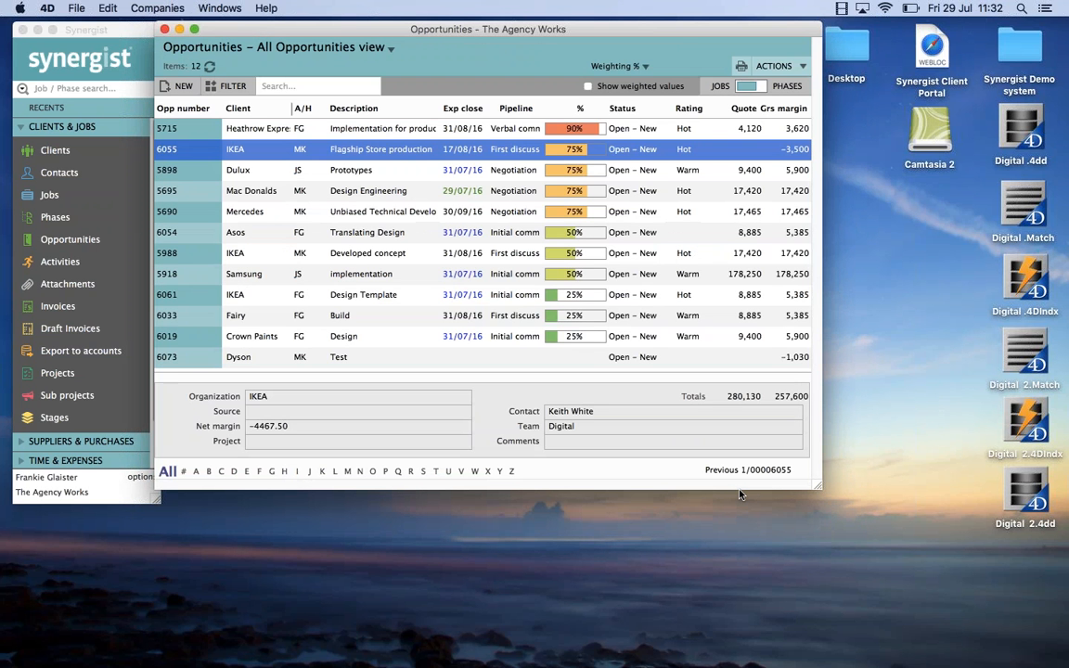